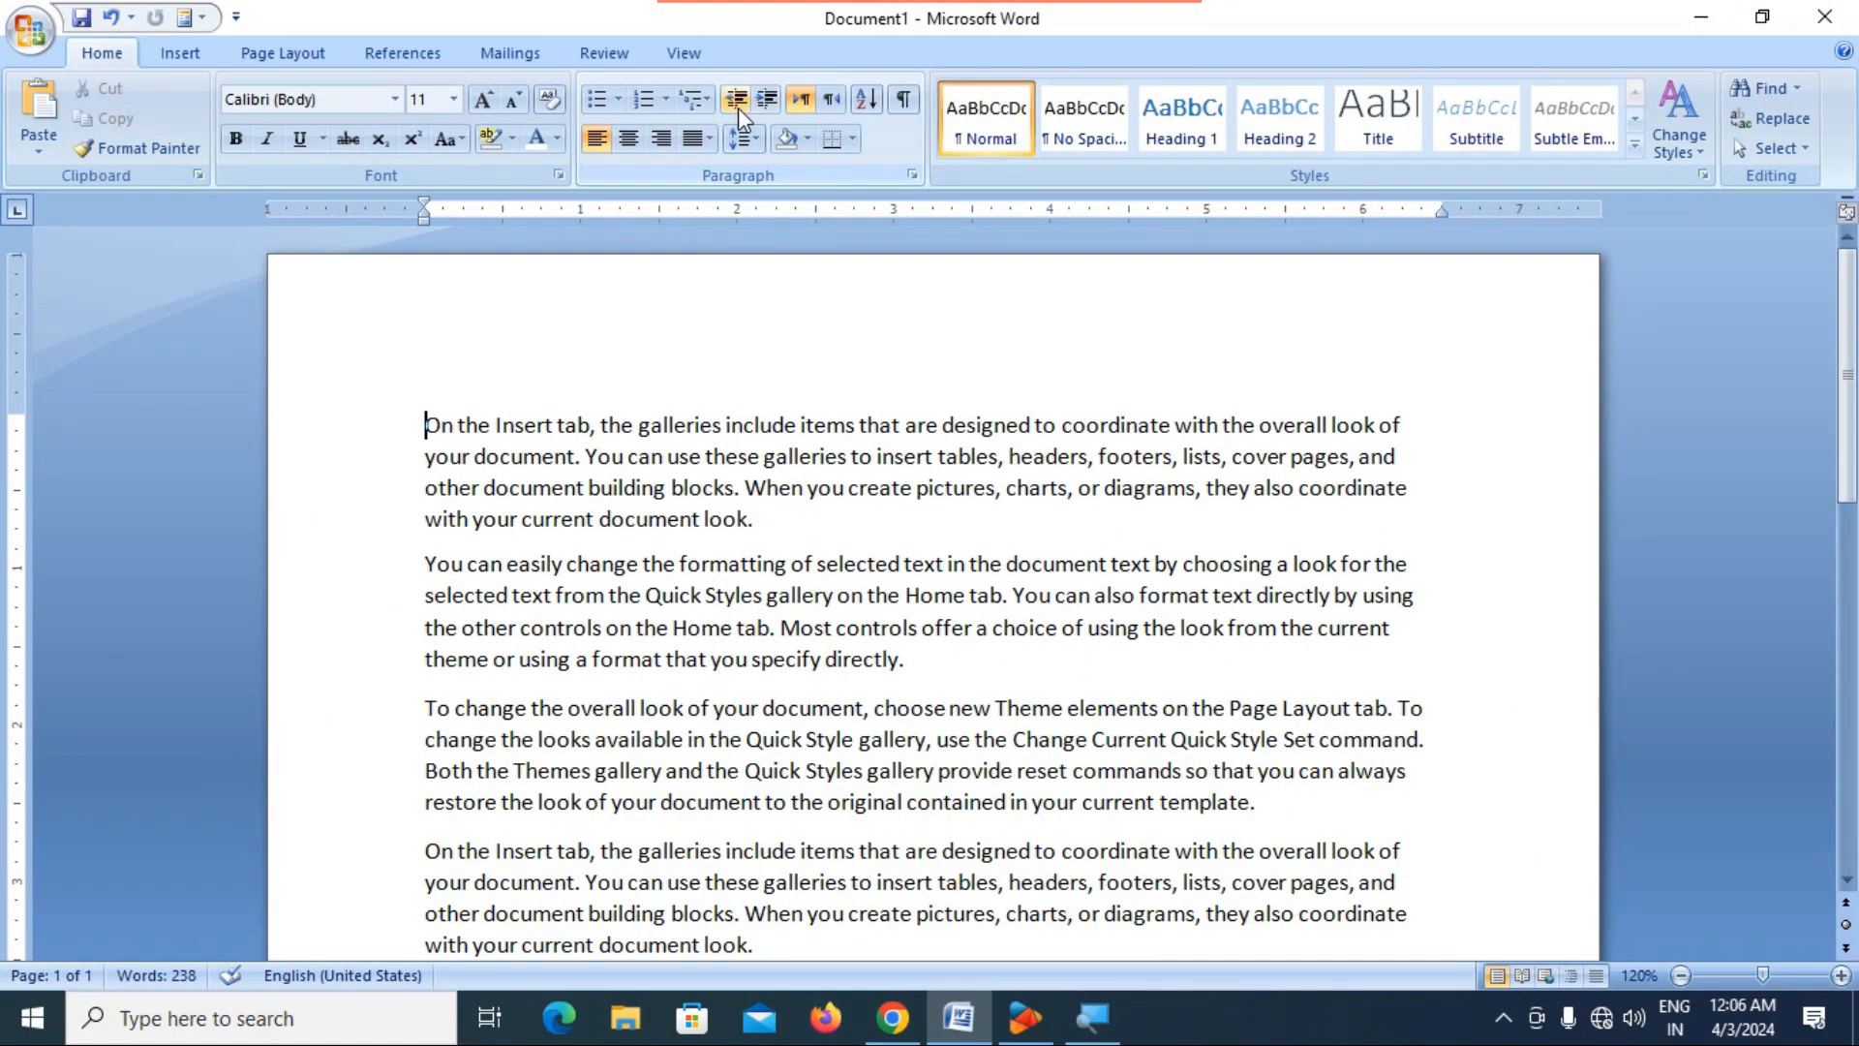
Hide the ruler and show it again, twice.
left_click(247, 54)
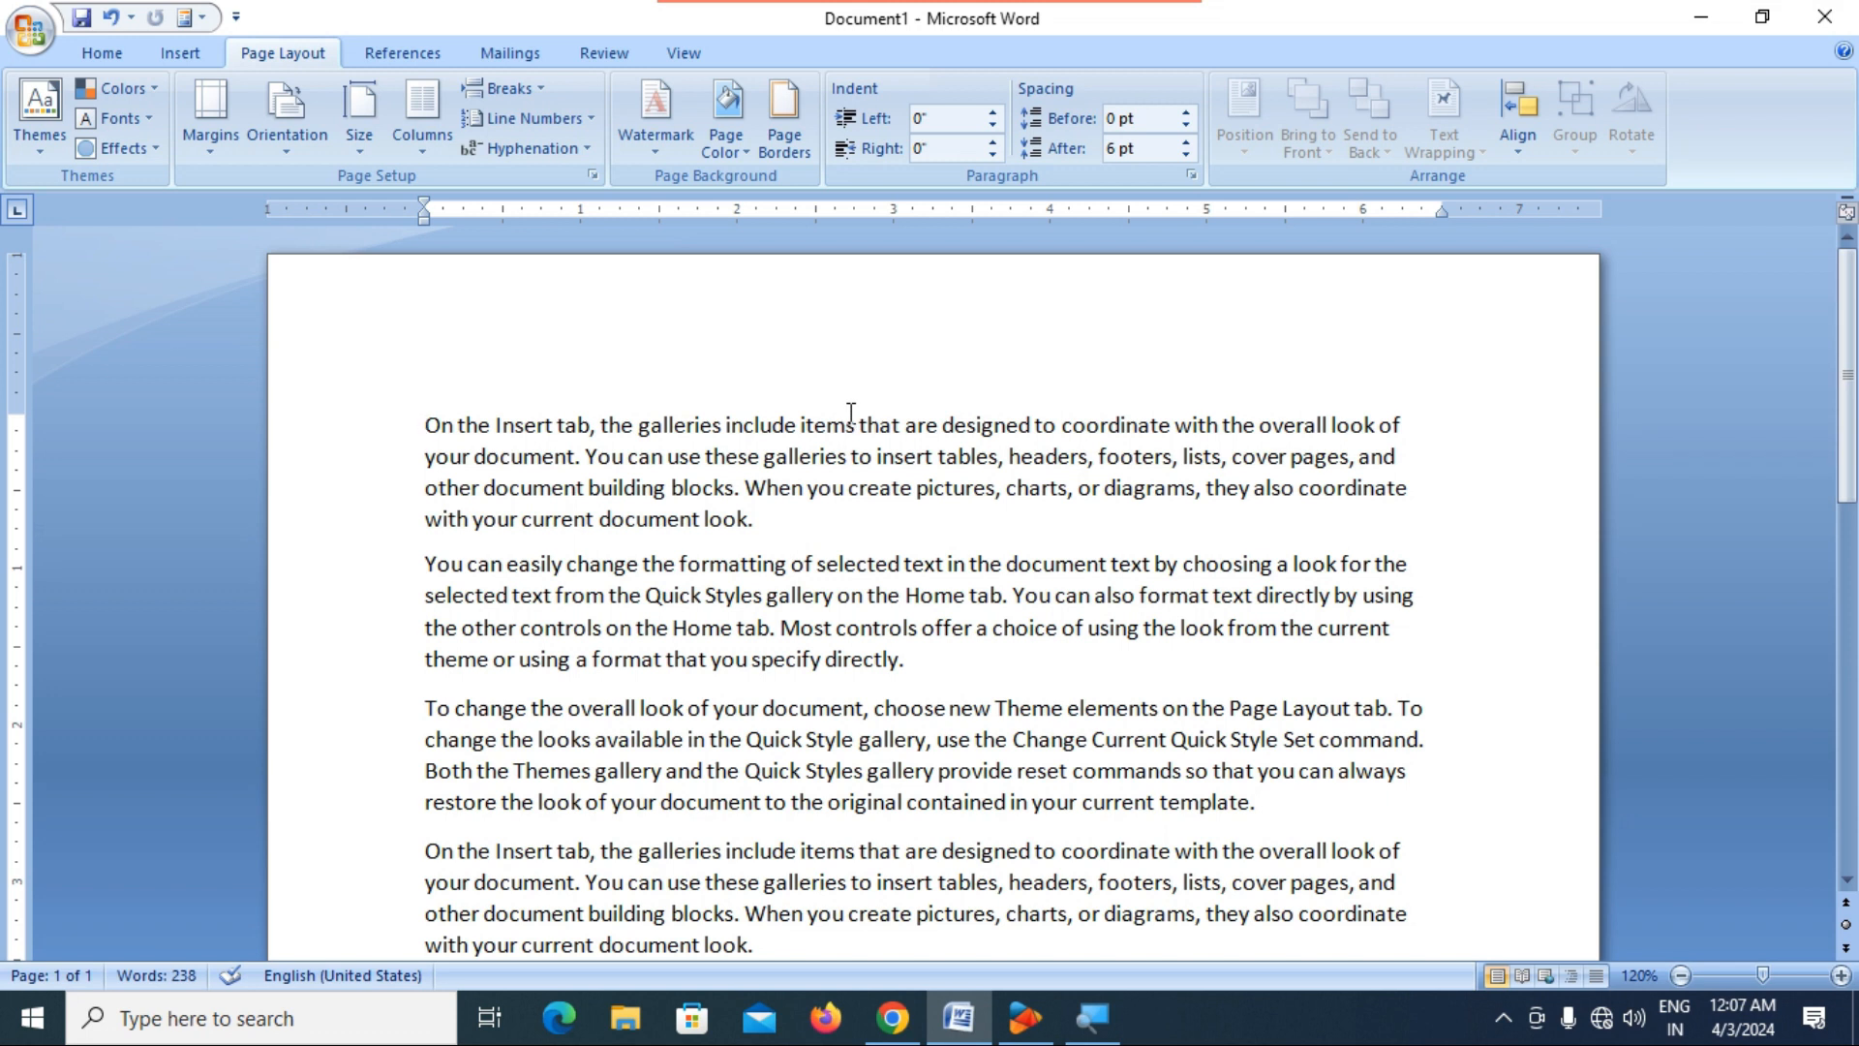
left_click(685, 56)
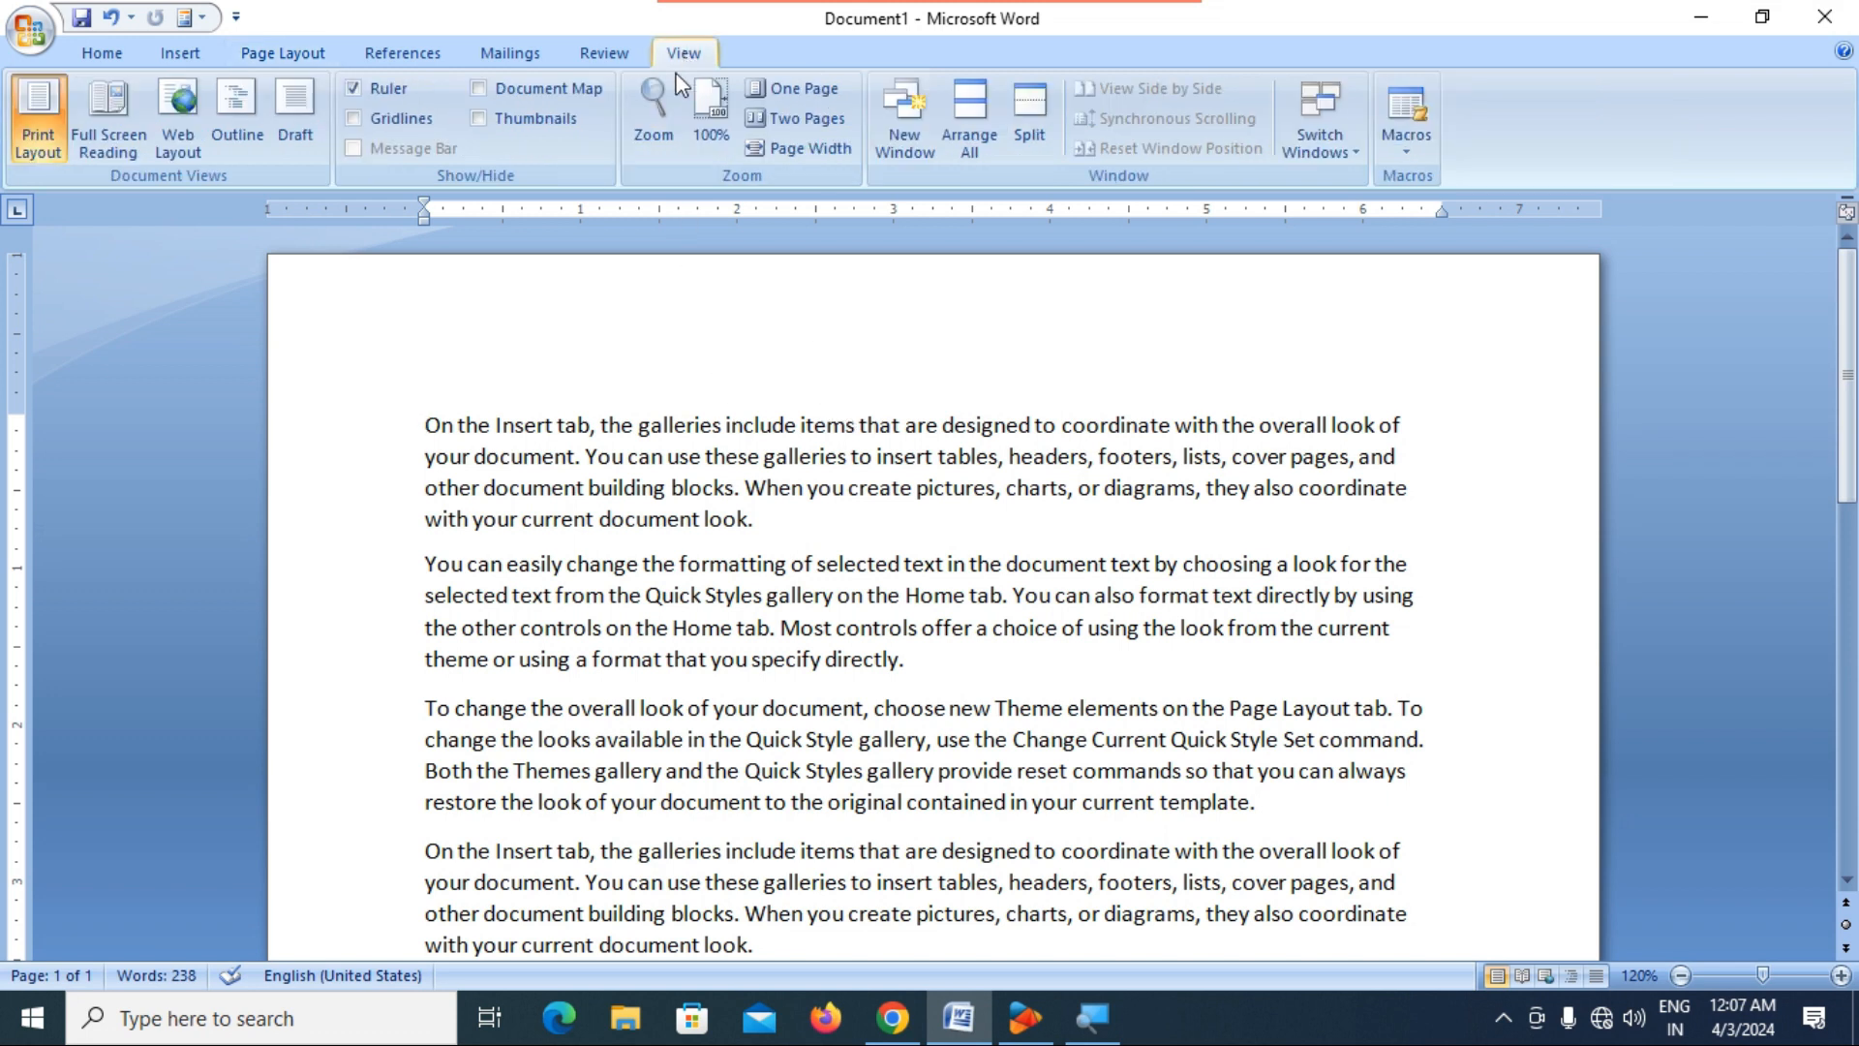
left_click(353, 89)
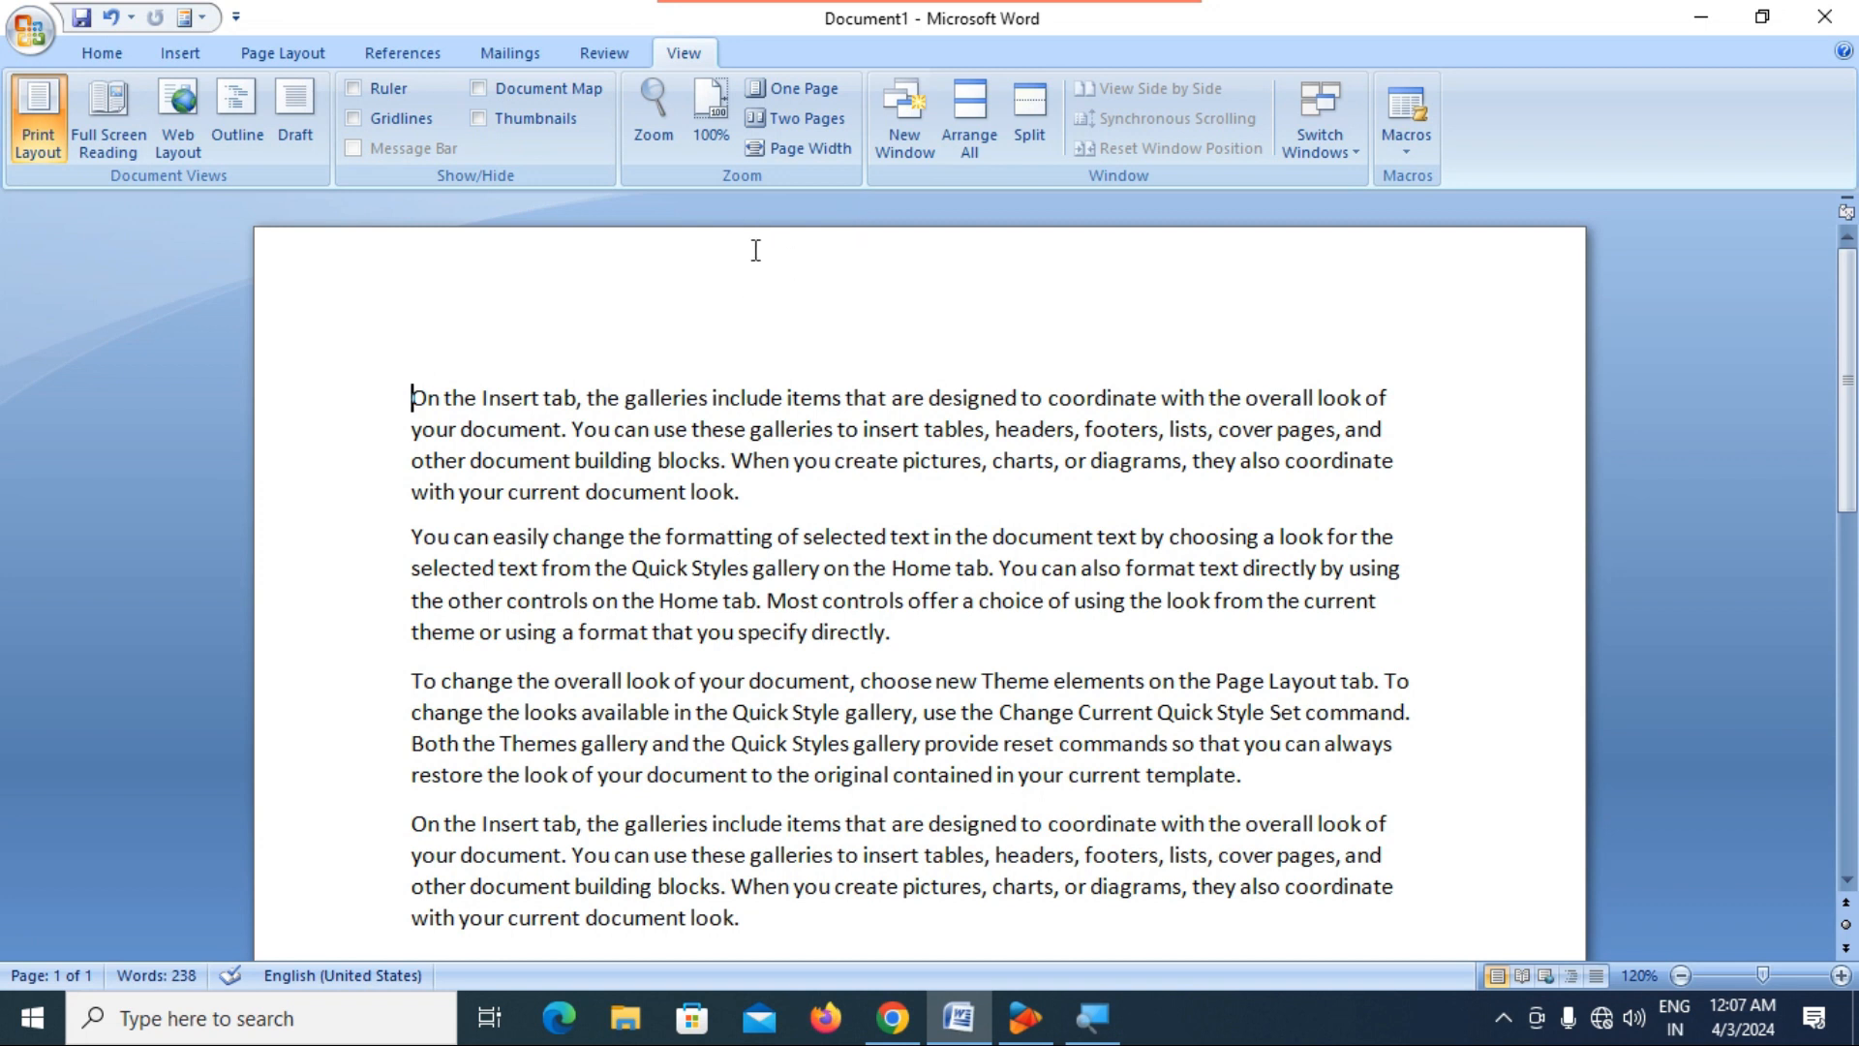
left_click(355, 90)
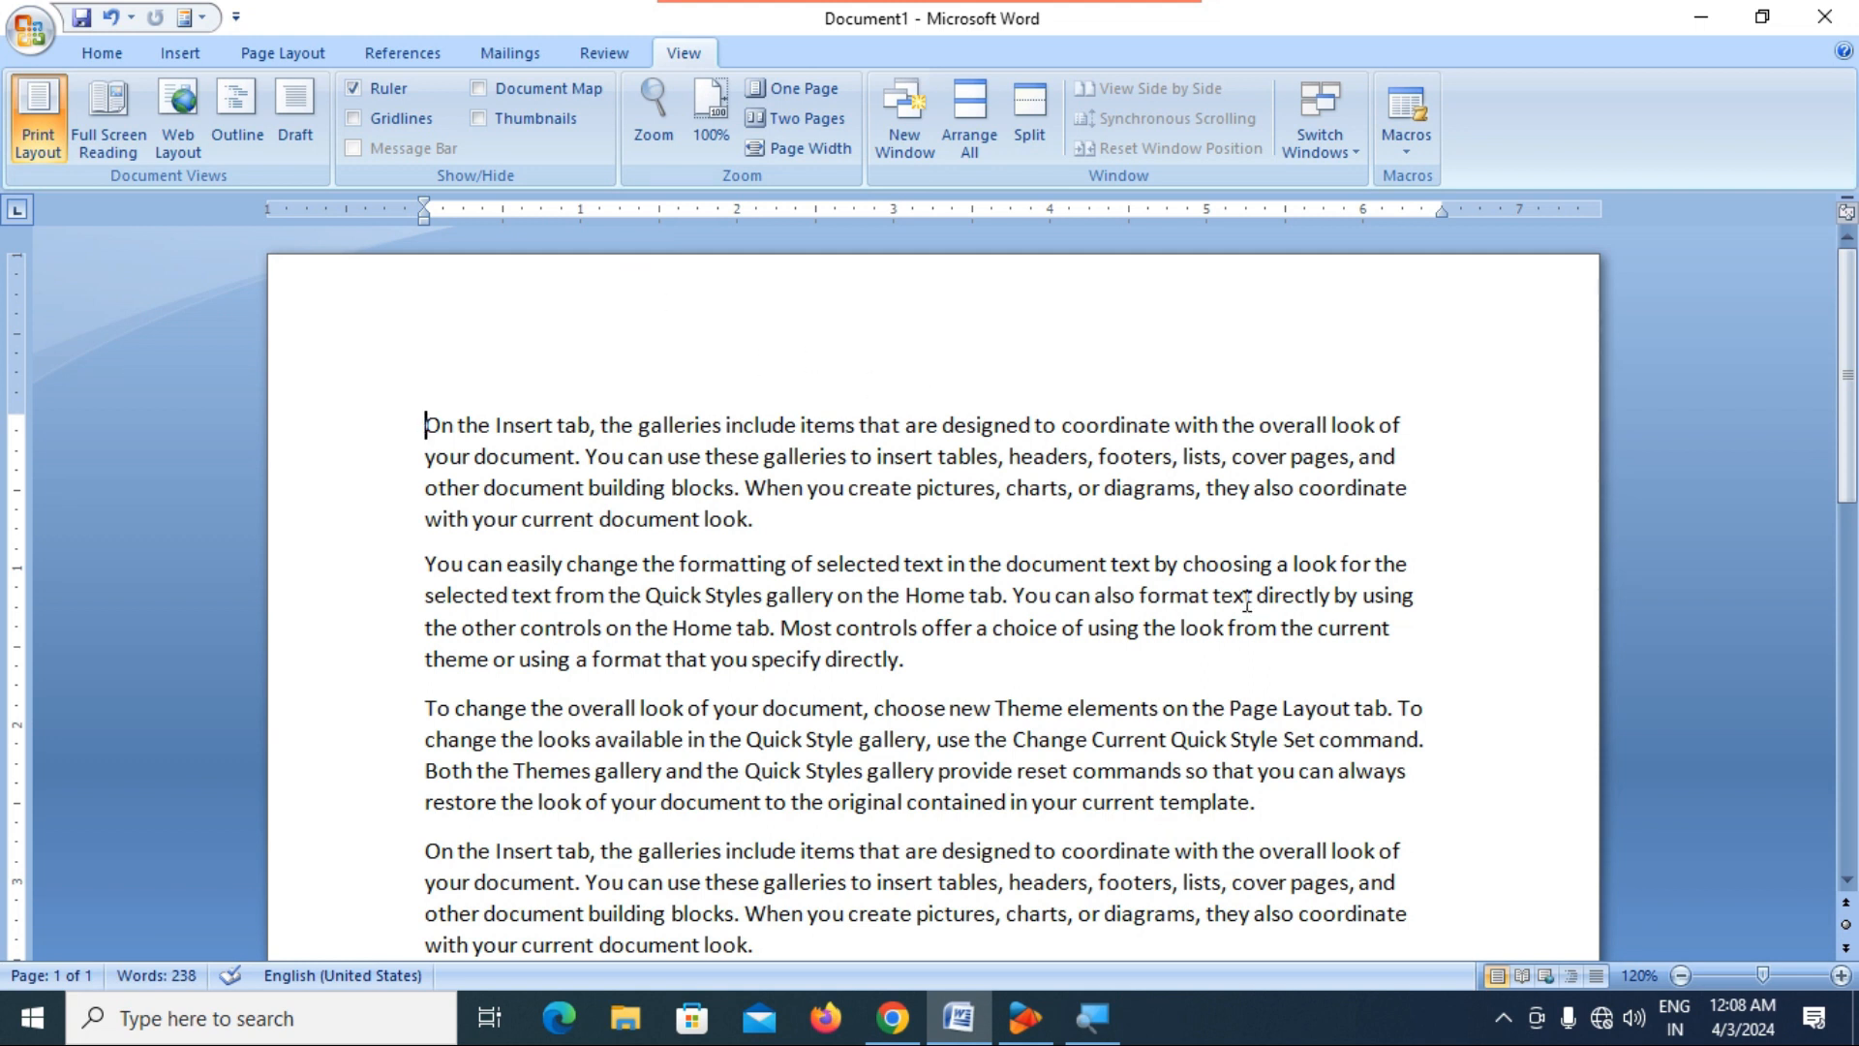
left_click(1847, 213)
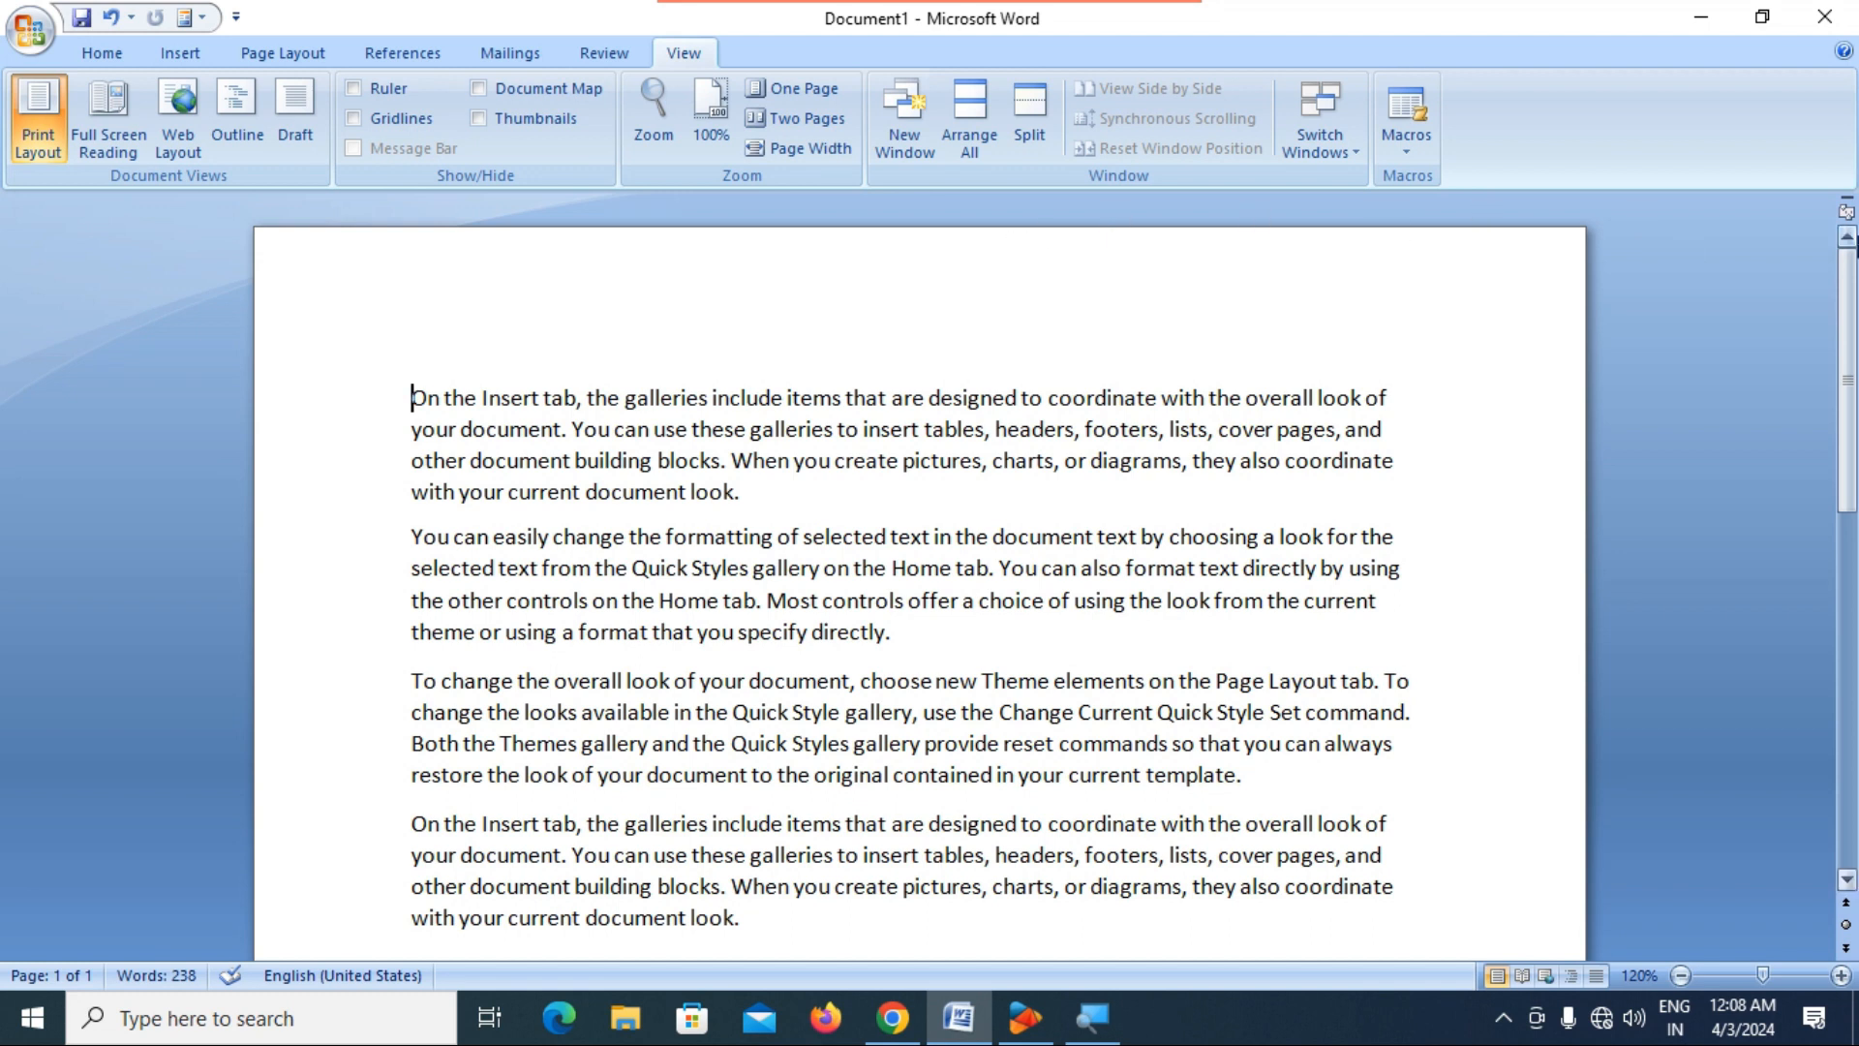
left_click(1846, 215)
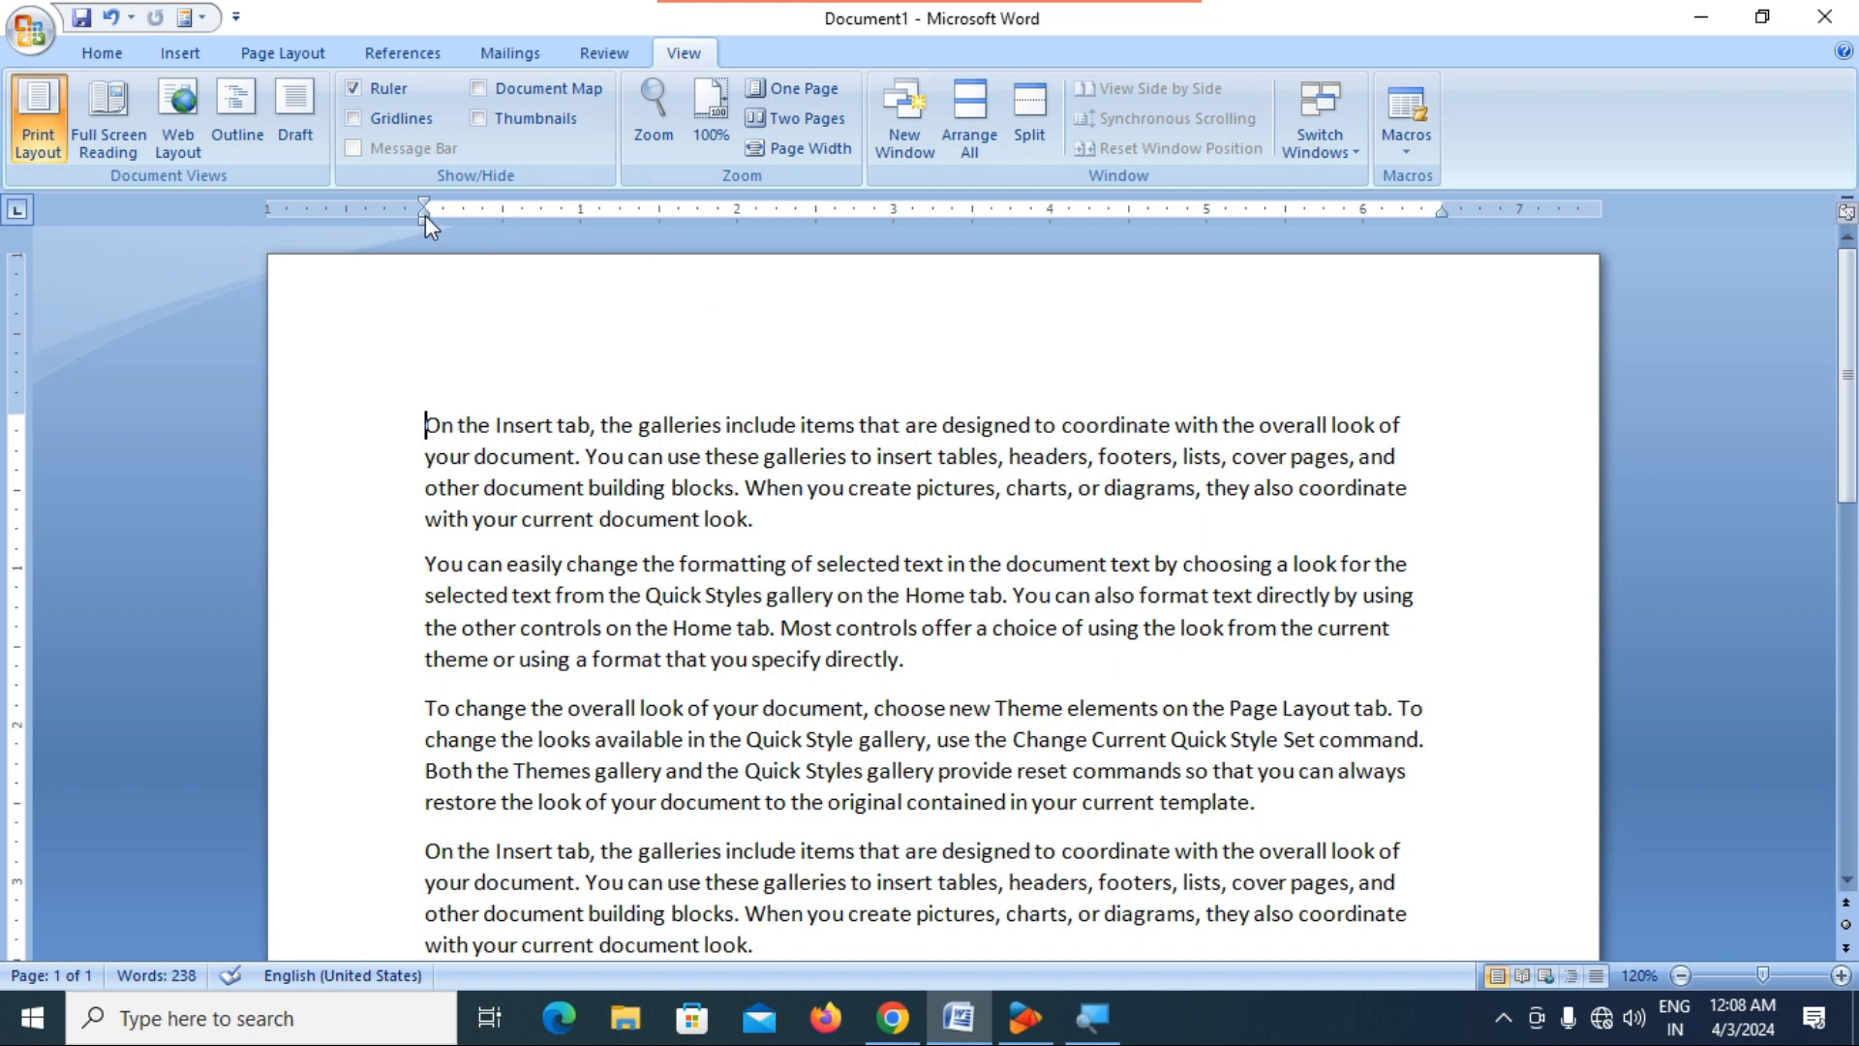
Set the first paragraph's left indent to 0.9".
left_click(270, 49)
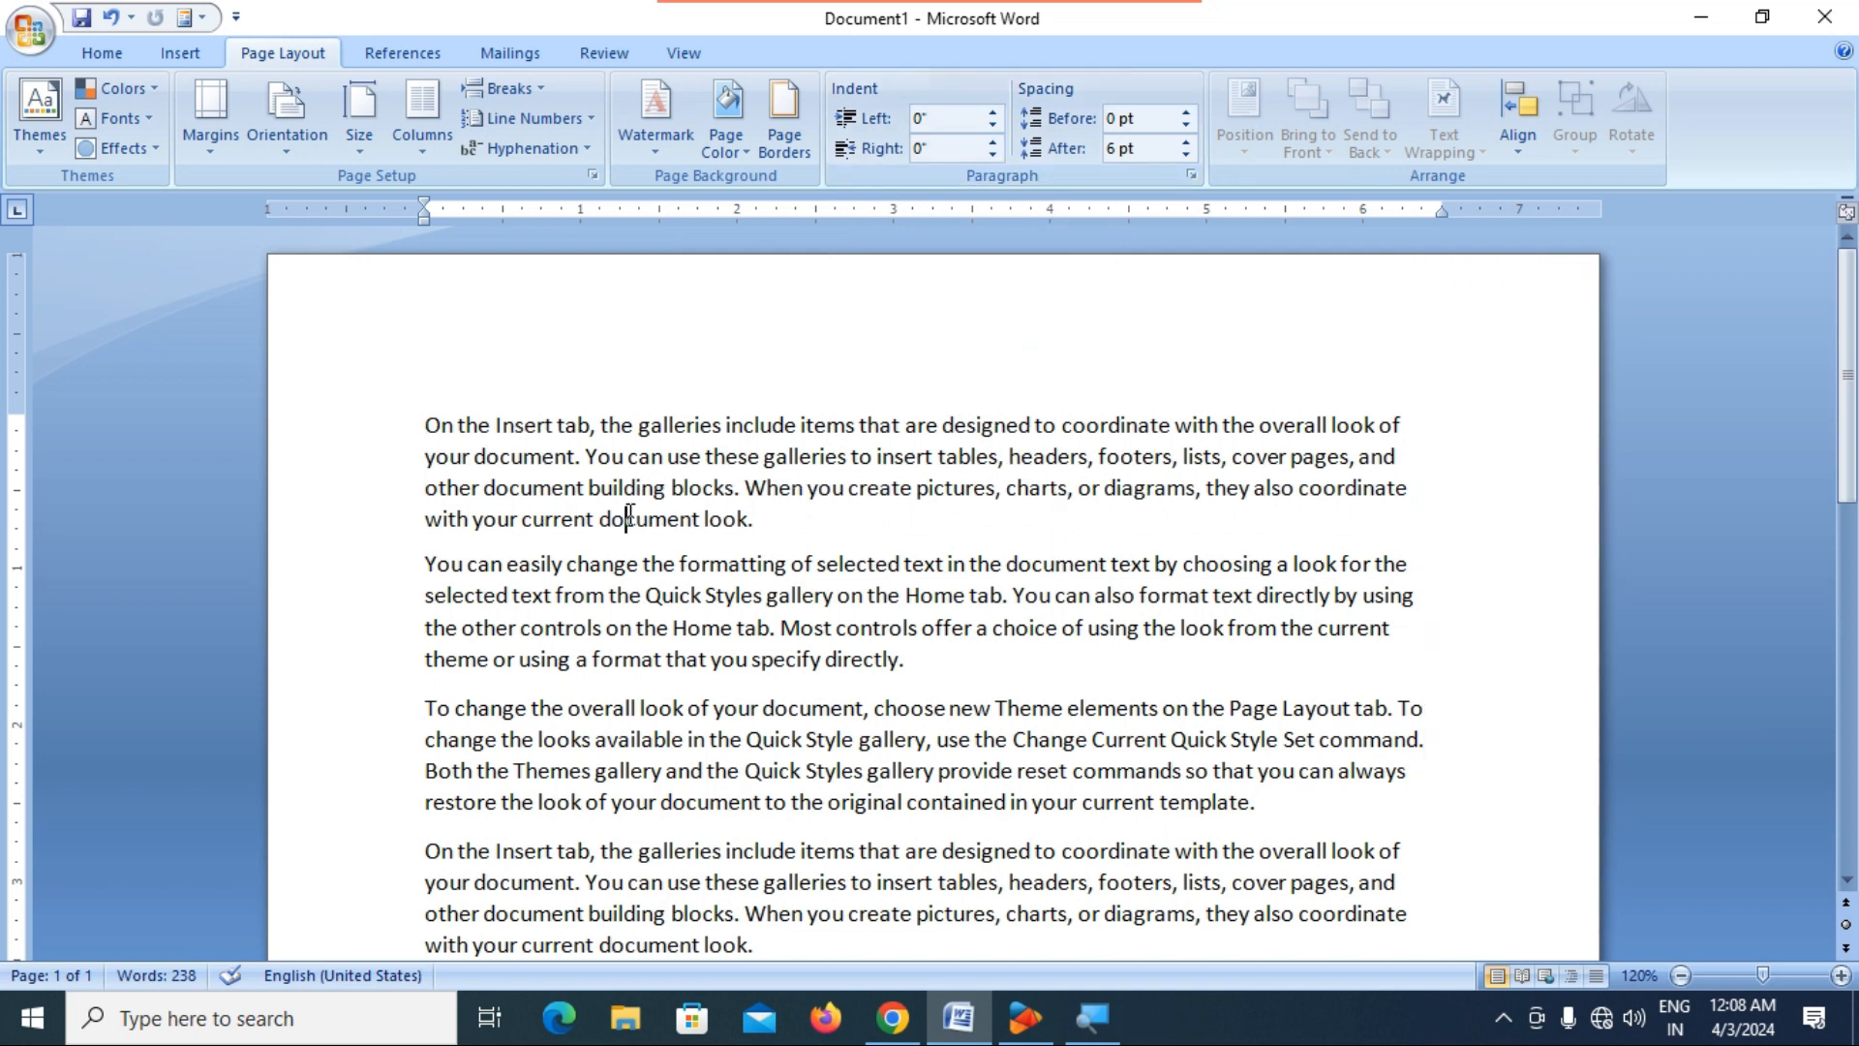
scroll(755, 523, "down", 3)
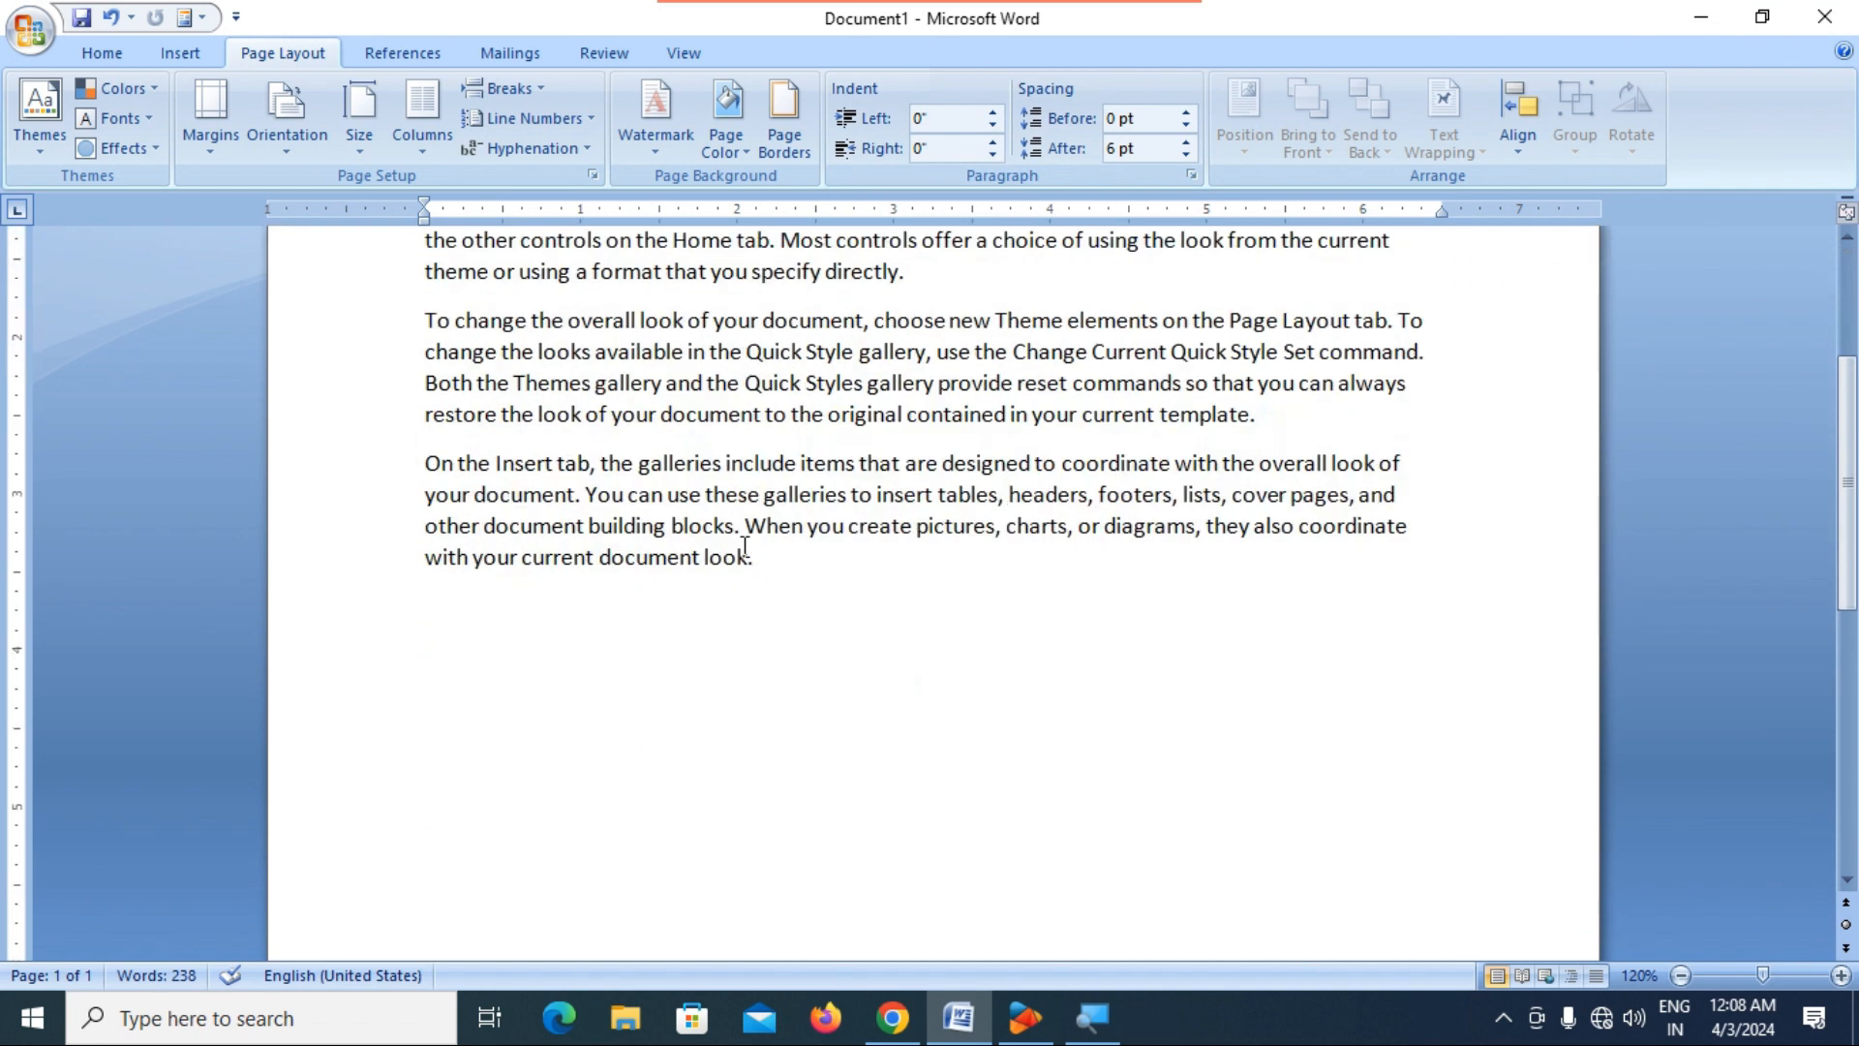
scroll(745, 544, "up", 3)
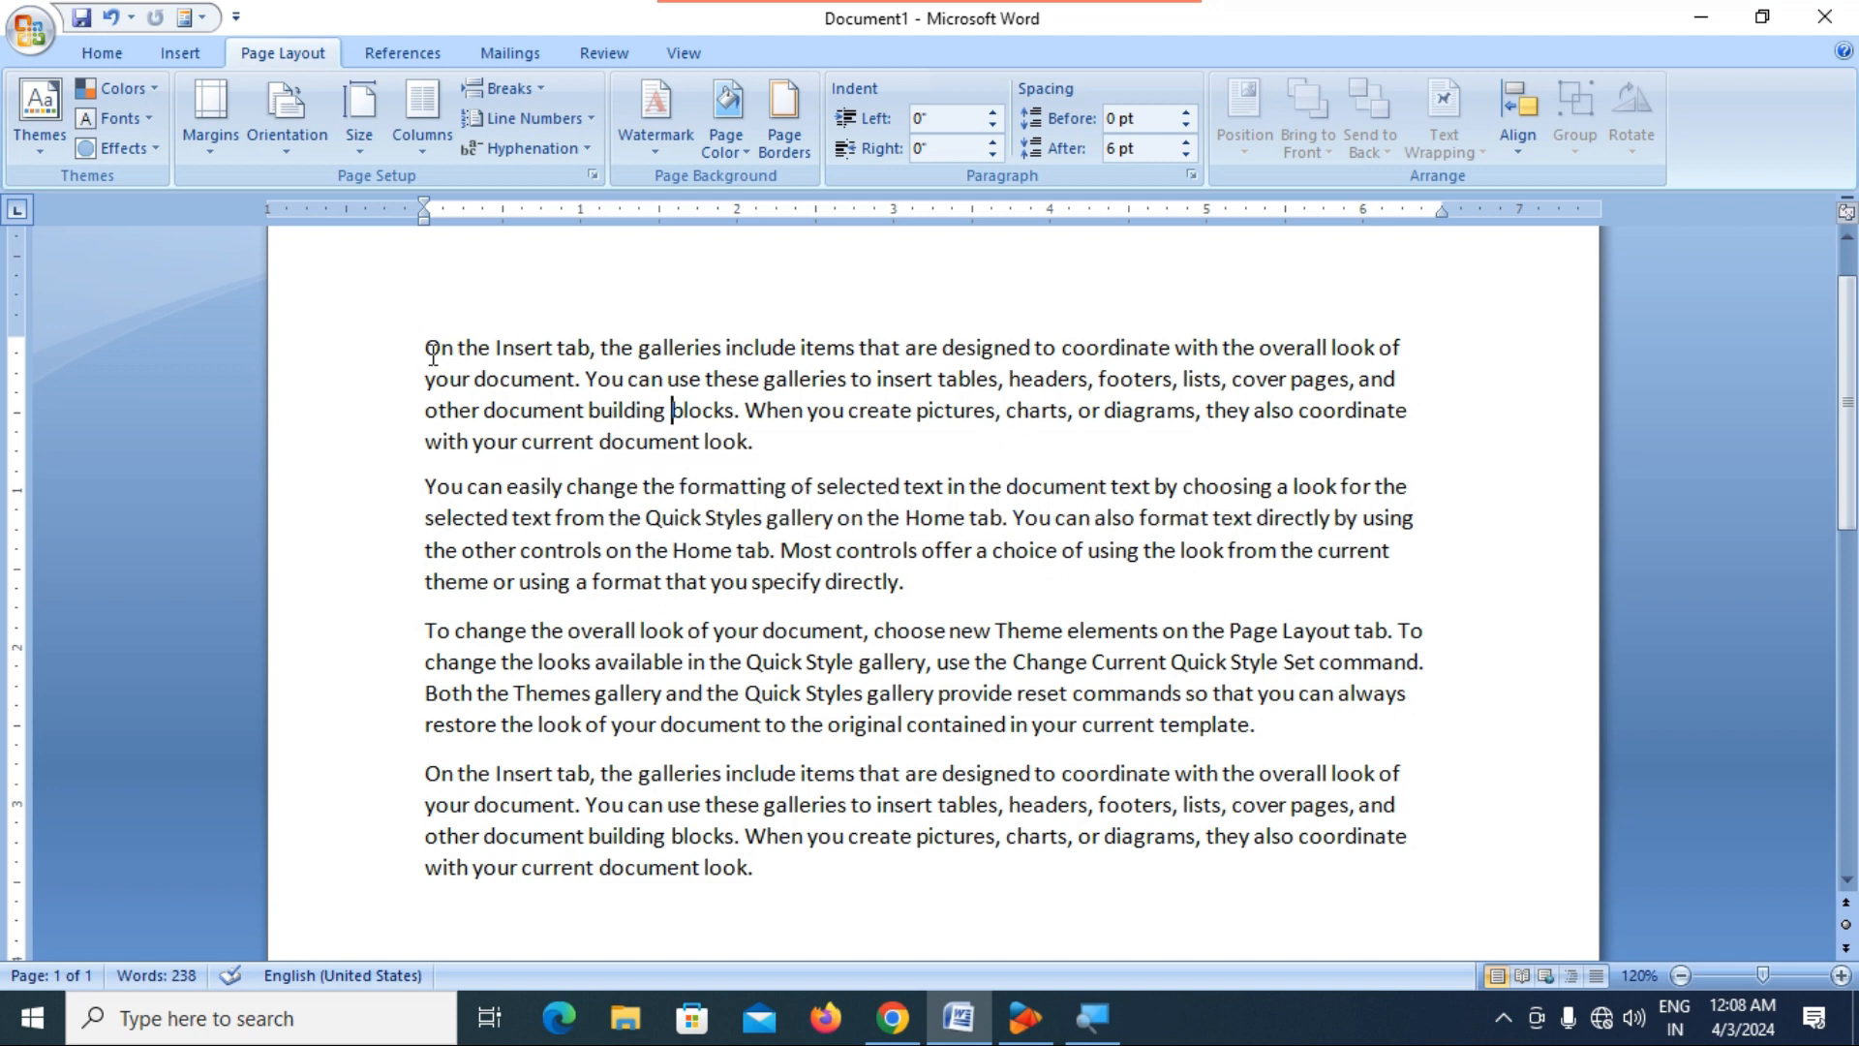
left_click(993, 113)
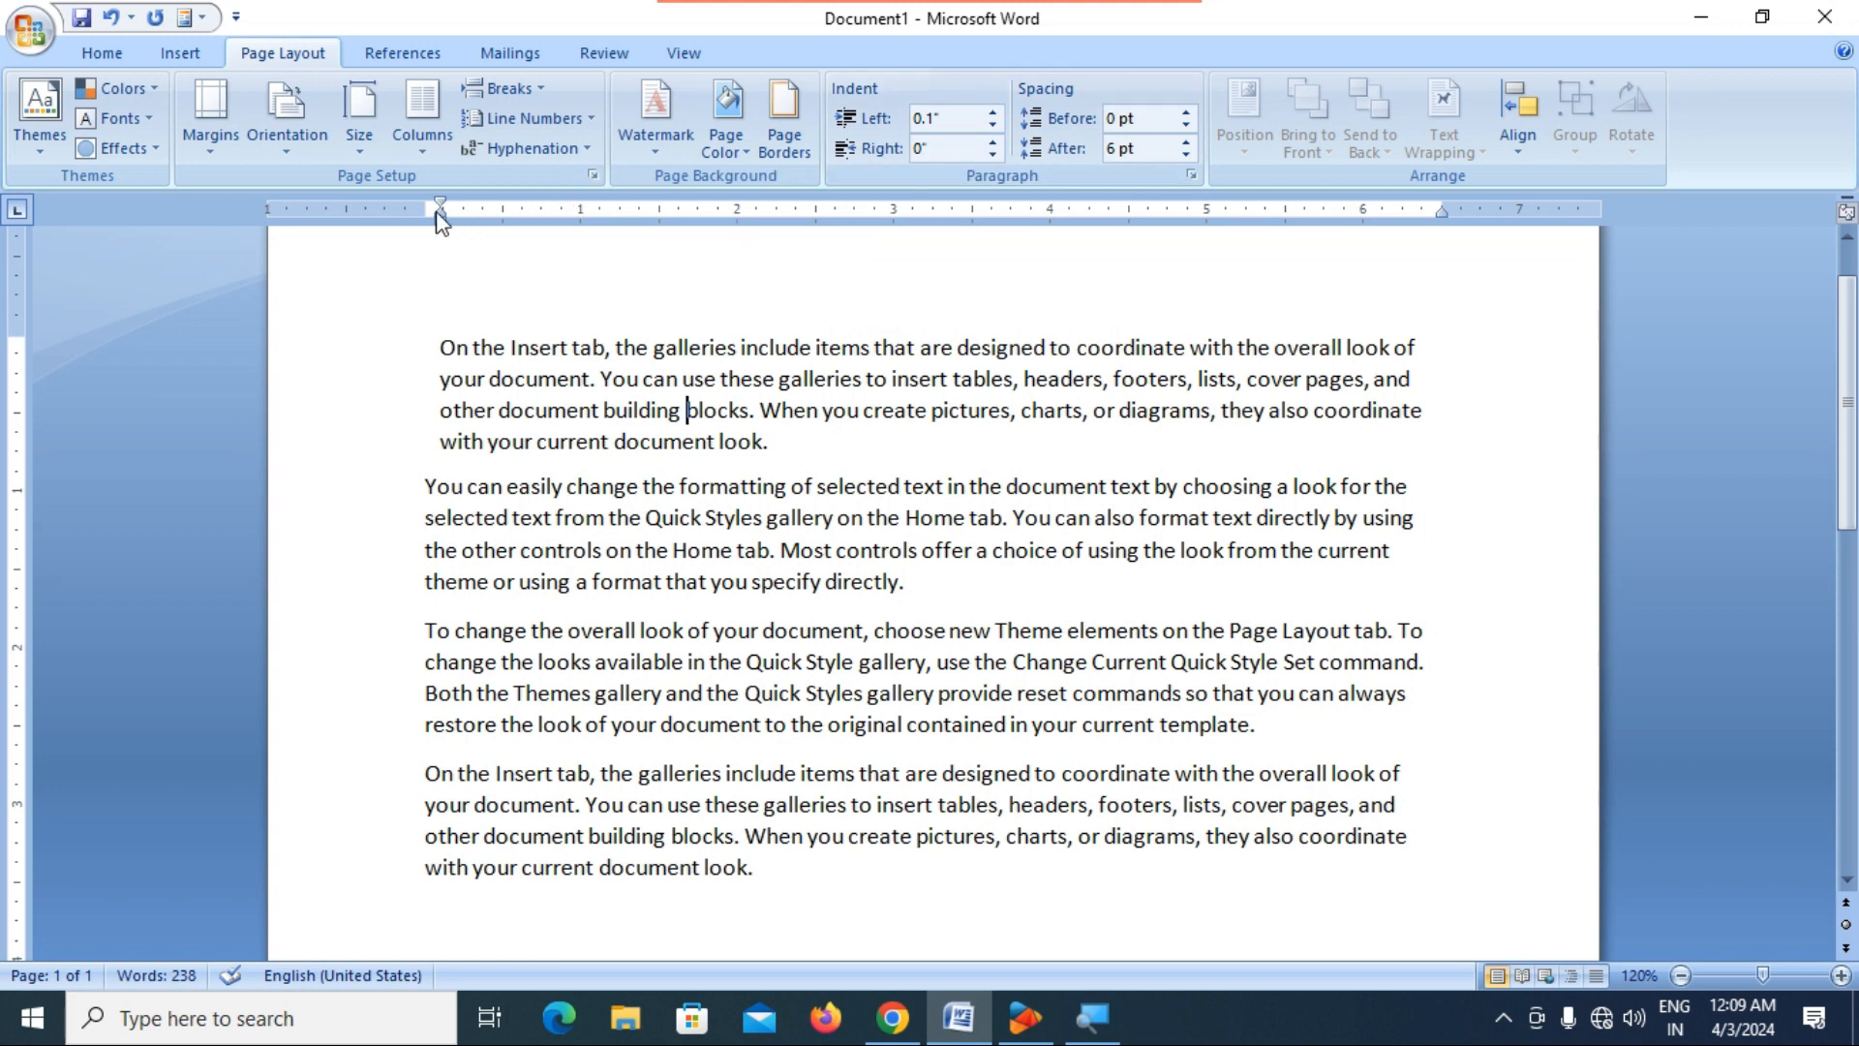
left_click(993, 113)
left_click(993, 115)
left_click(992, 114)
left_click(992, 114)
left_click(993, 114)
left_click(992, 115)
left_click(993, 115)
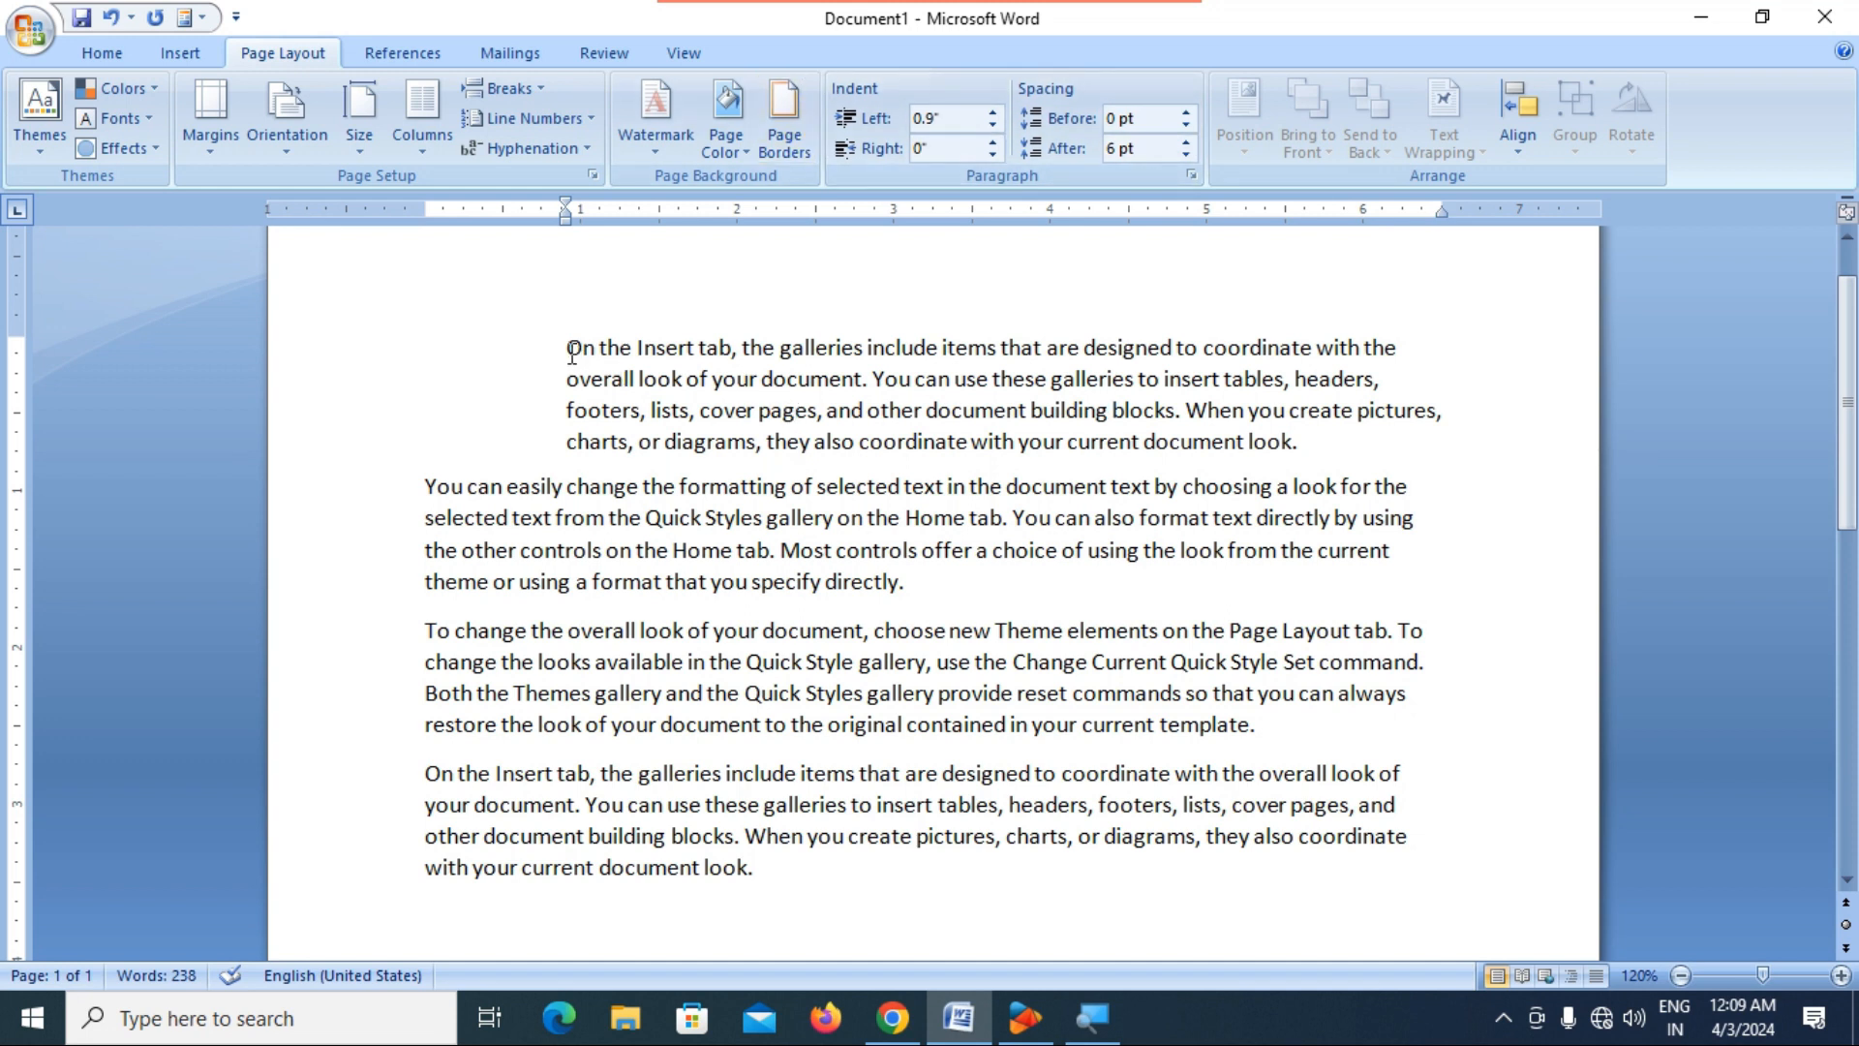
Justify all four paragraphs of the document.
left_click_drag(572, 347, 1396, 898)
left_click(94, 50)
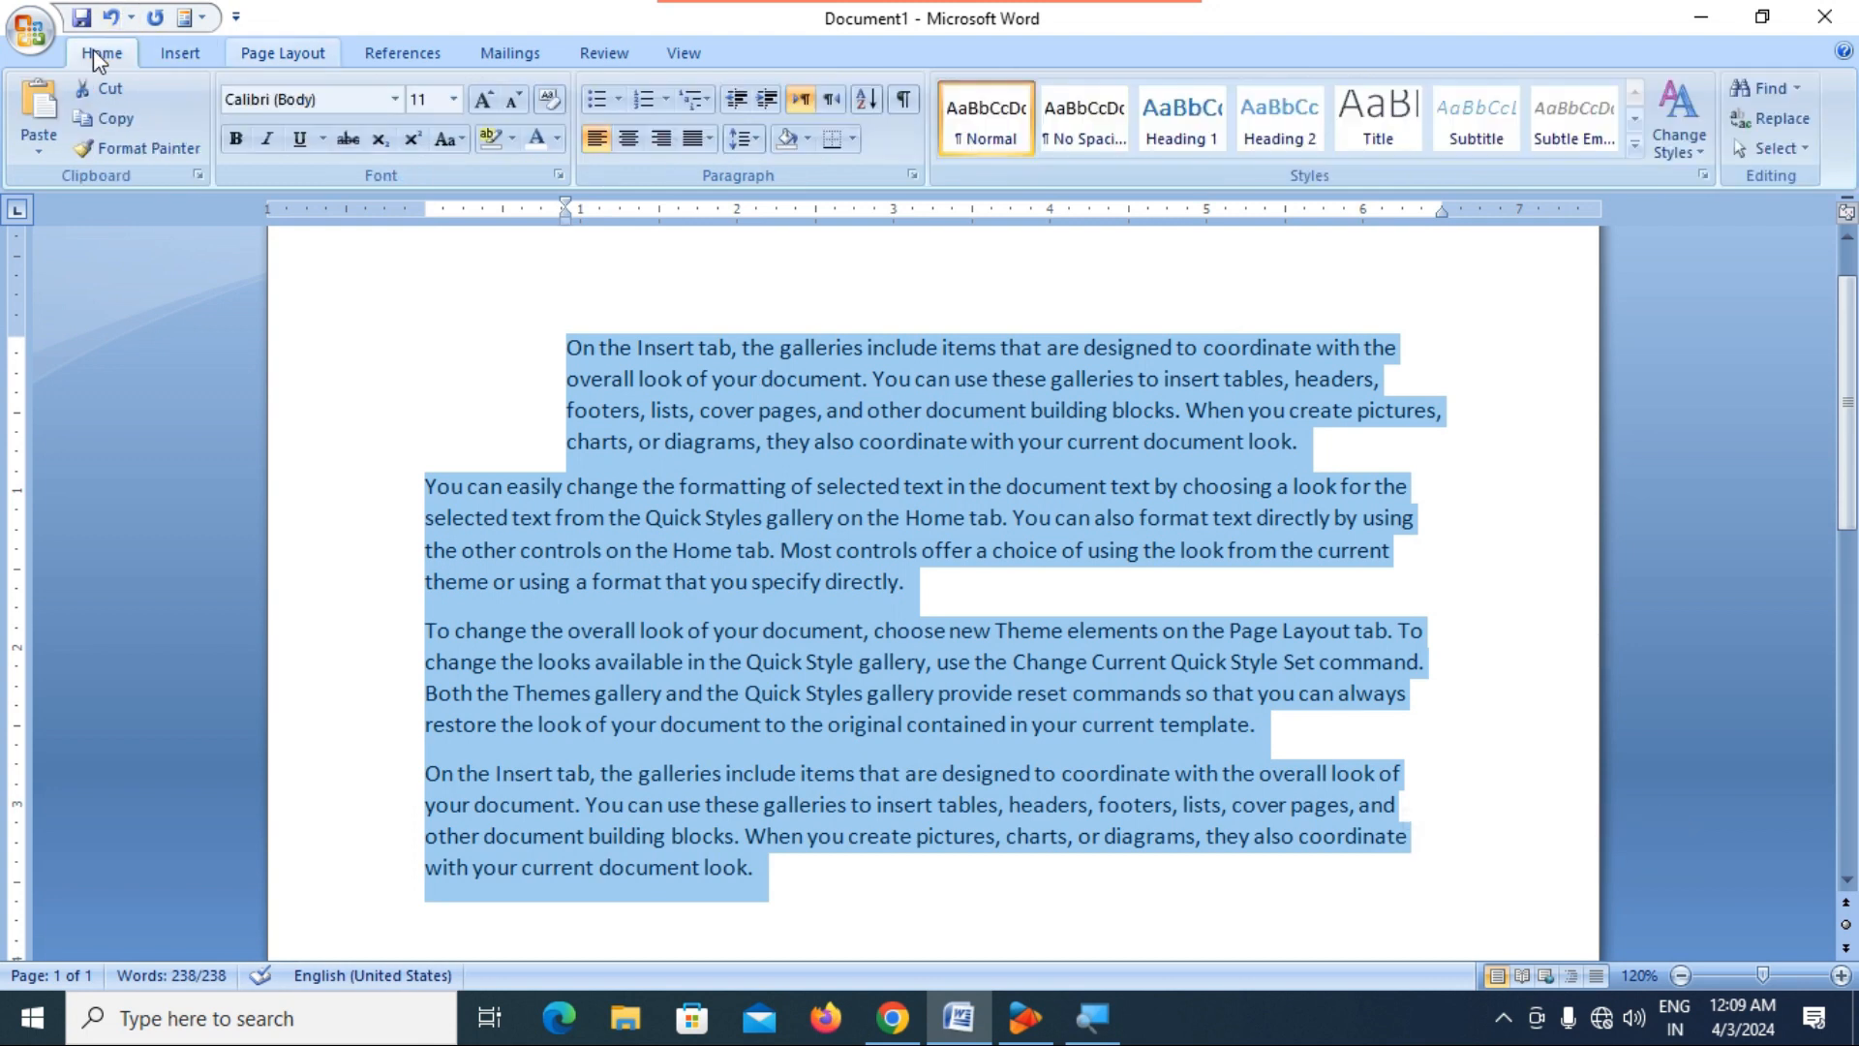
left_click(710, 139)
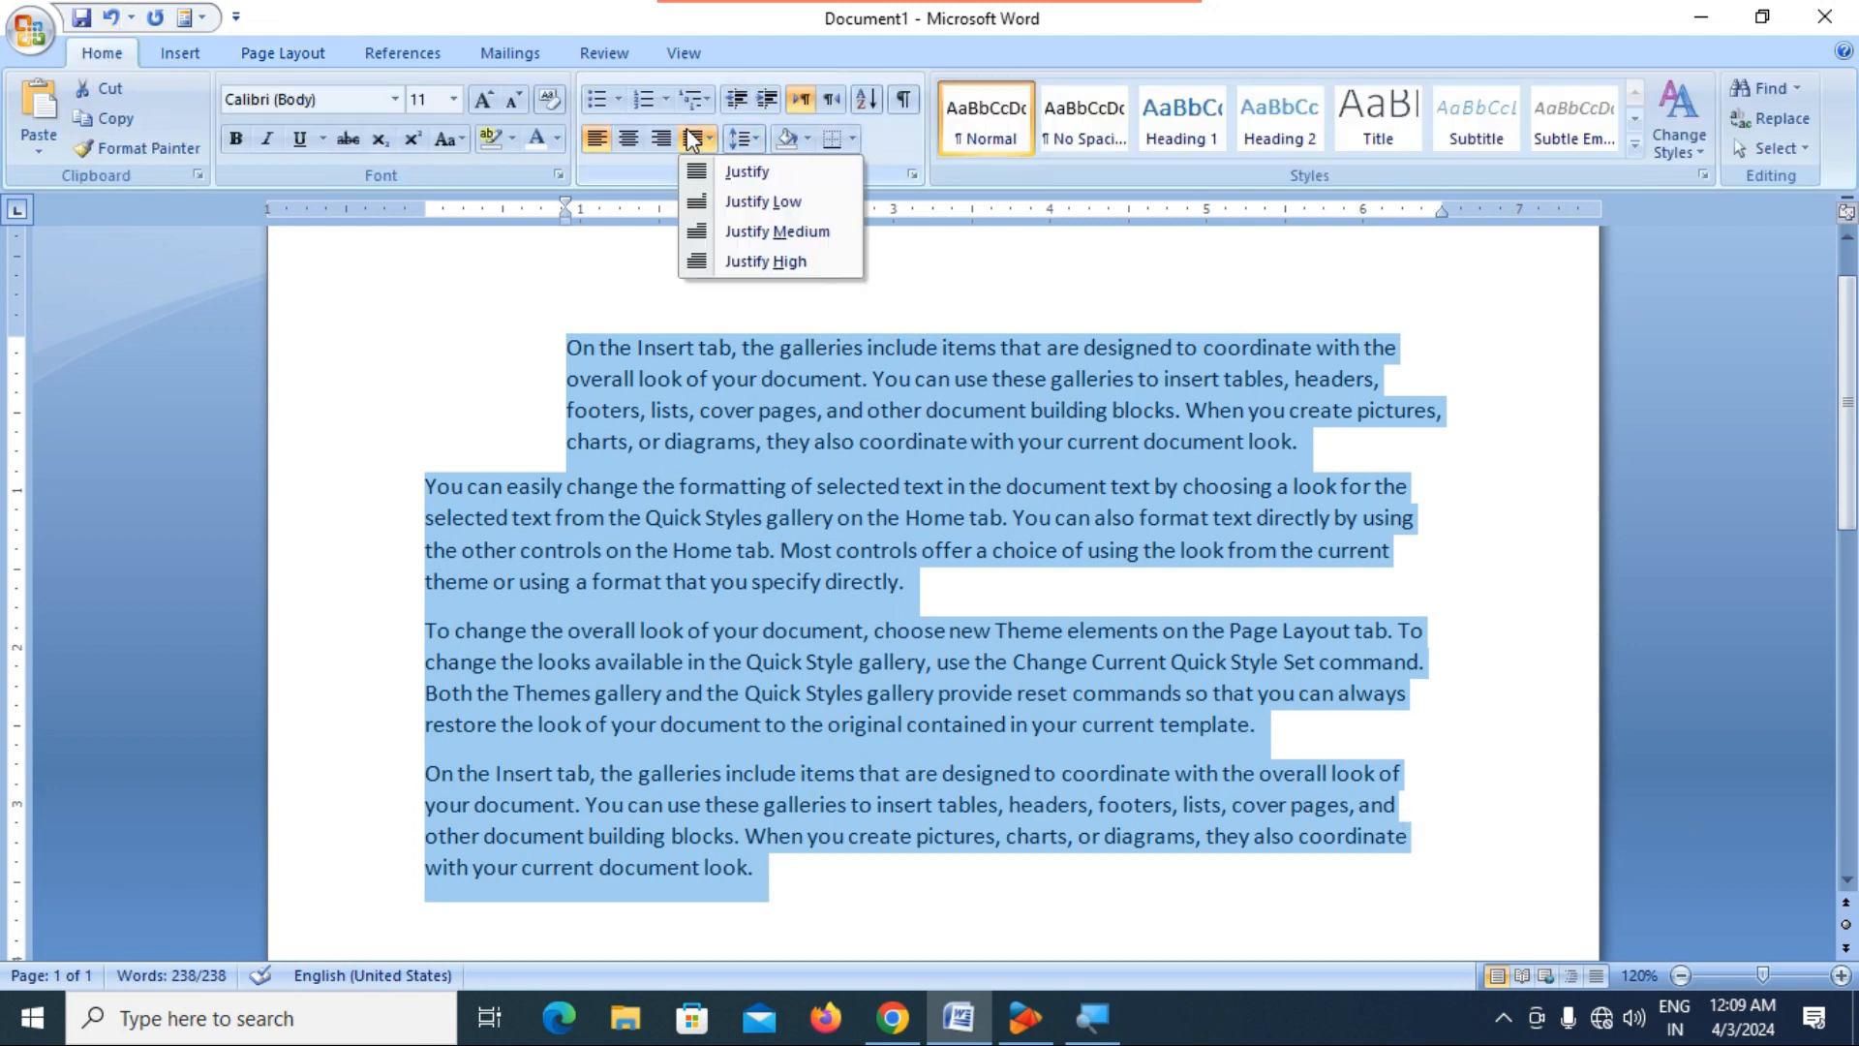
left_click(733, 176)
left_click(798, 347)
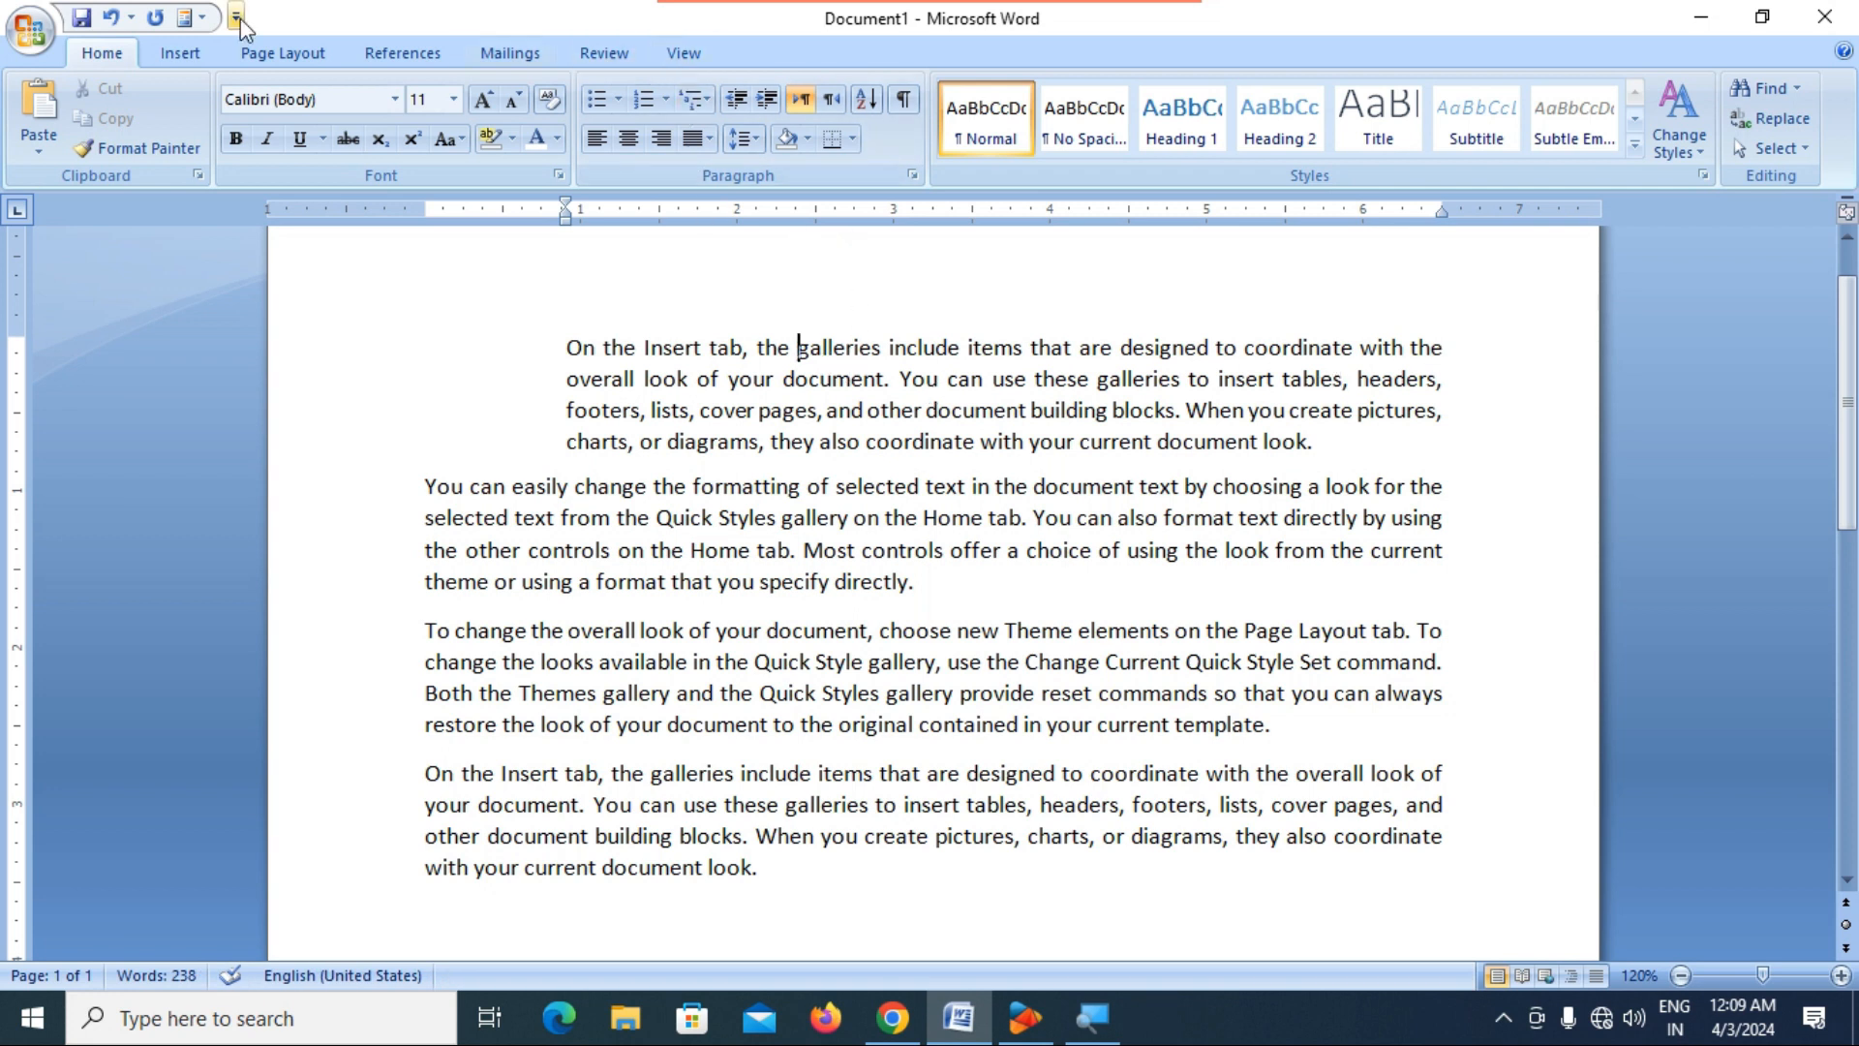
Set the first paragraph's right indent to 1.2".
left_click(282, 54)
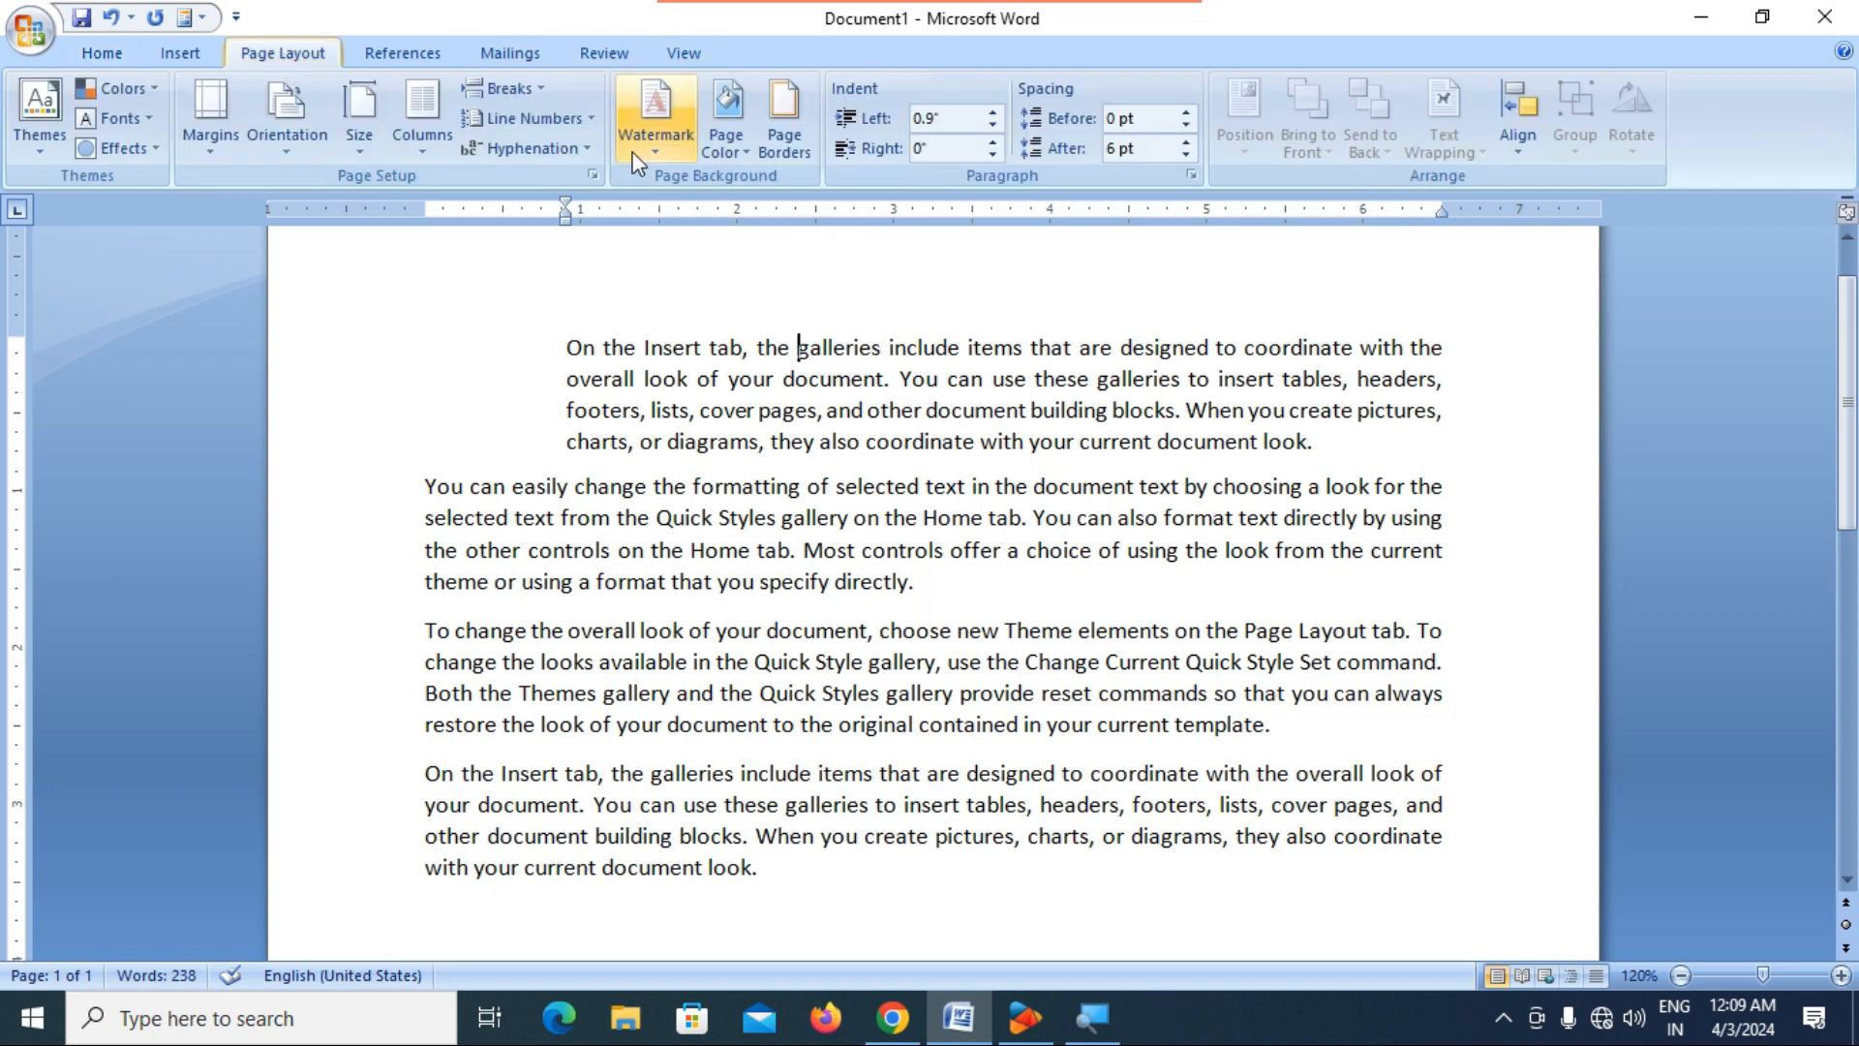
left_click(999, 142)
left_click(999, 142)
left_click(1000, 142)
left_click(999, 141)
left_click(999, 142)
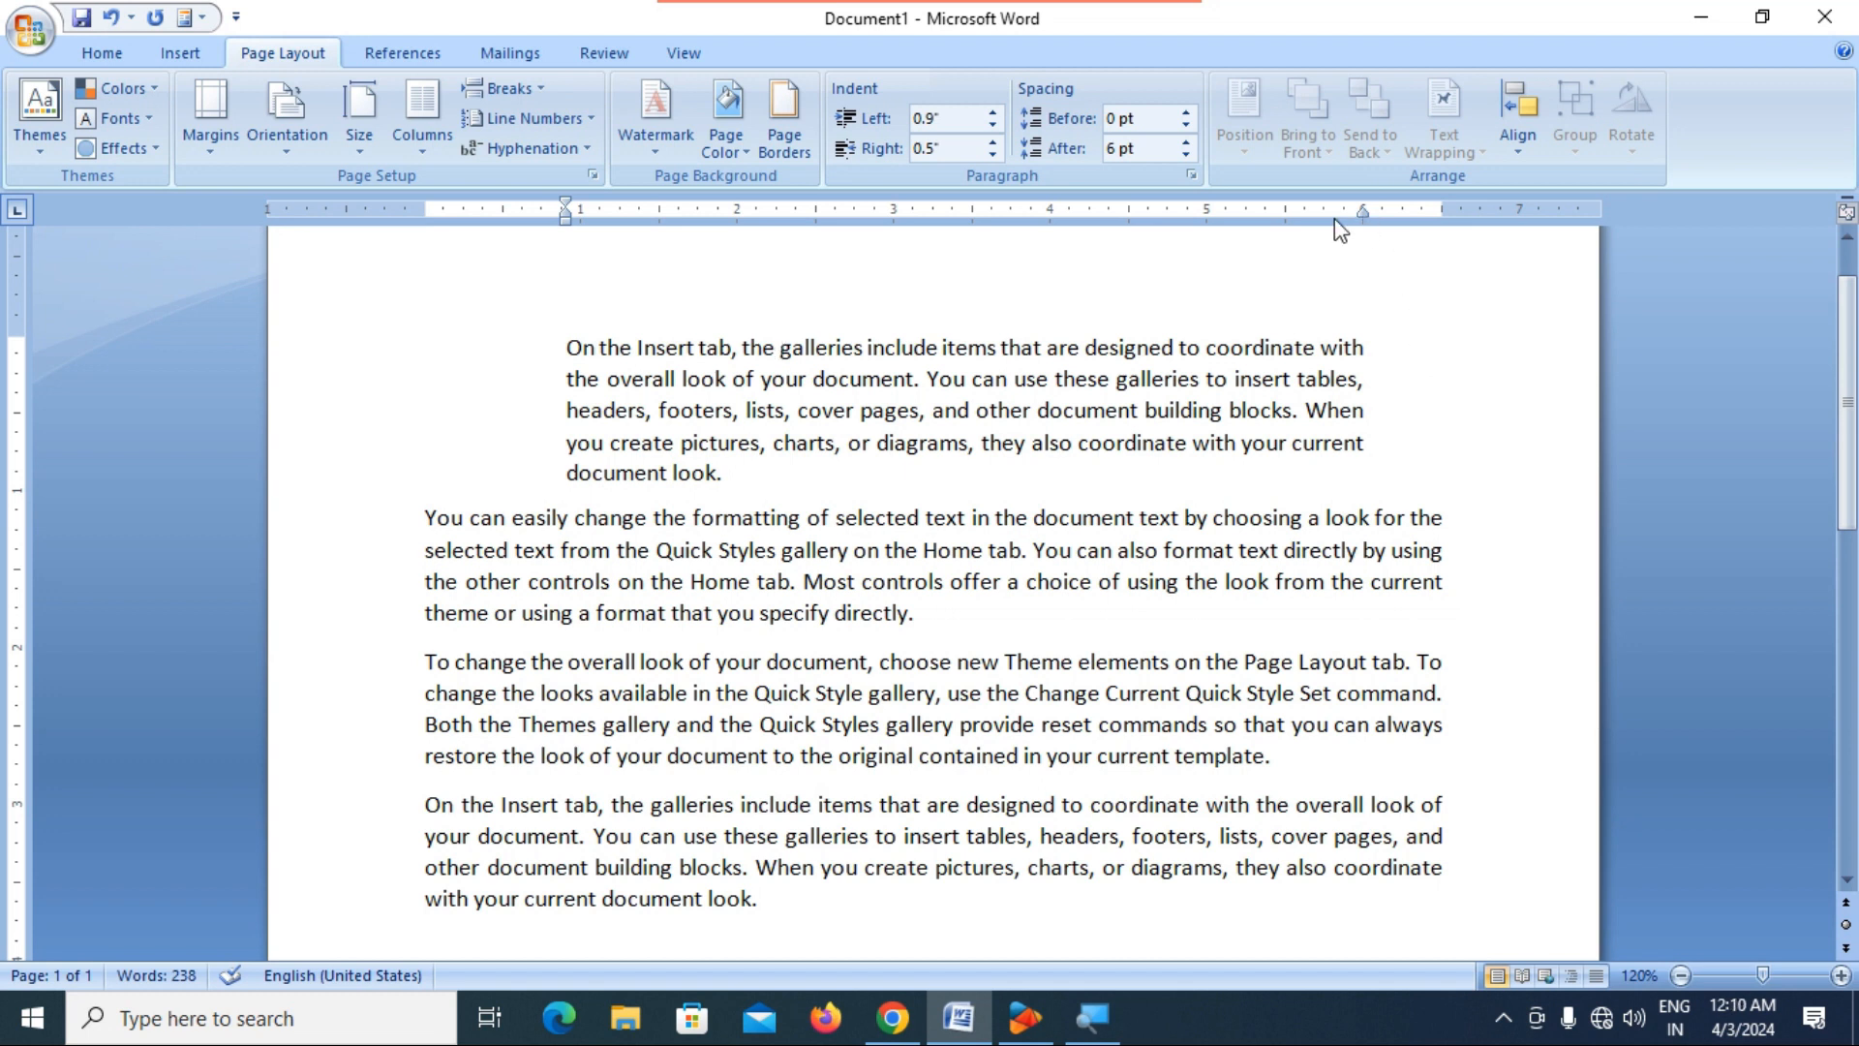
left_click(993, 143)
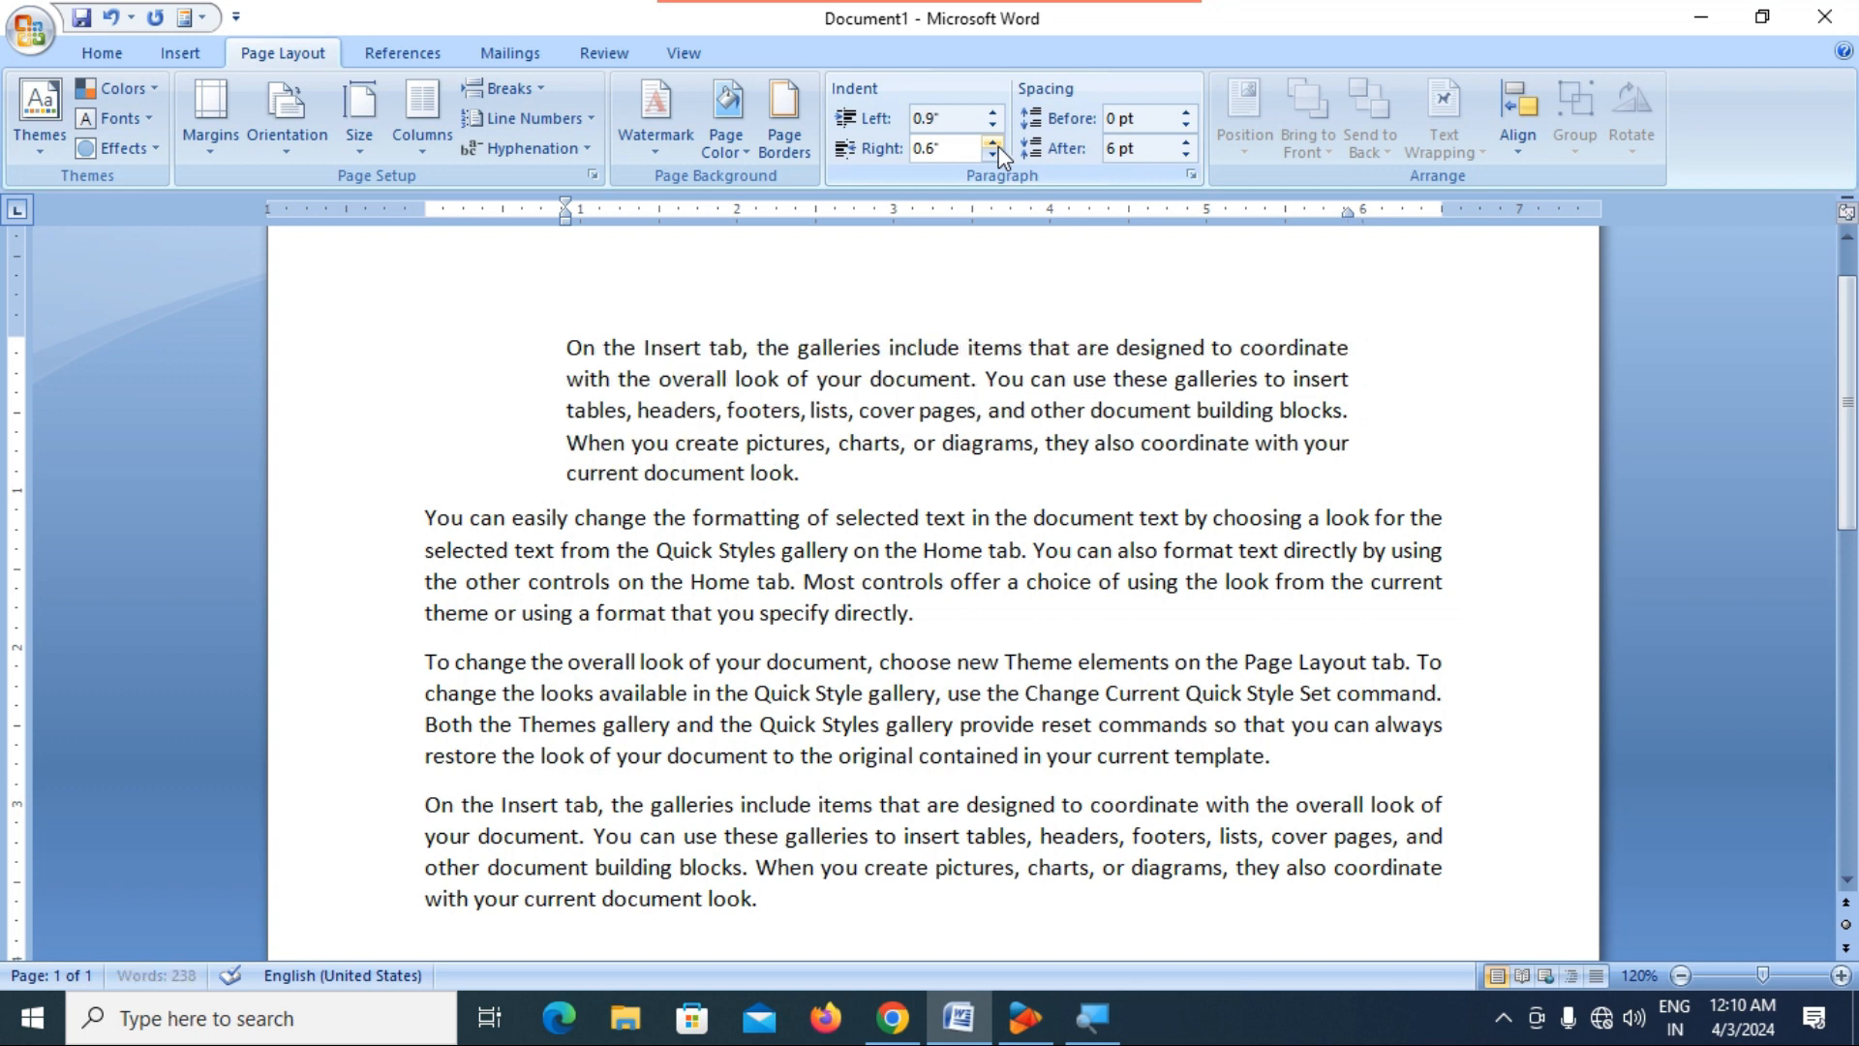
left_click(992, 142)
left_click(993, 142)
left_click(992, 143)
left_click(992, 143)
left_click(993, 142)
left_click(993, 143)
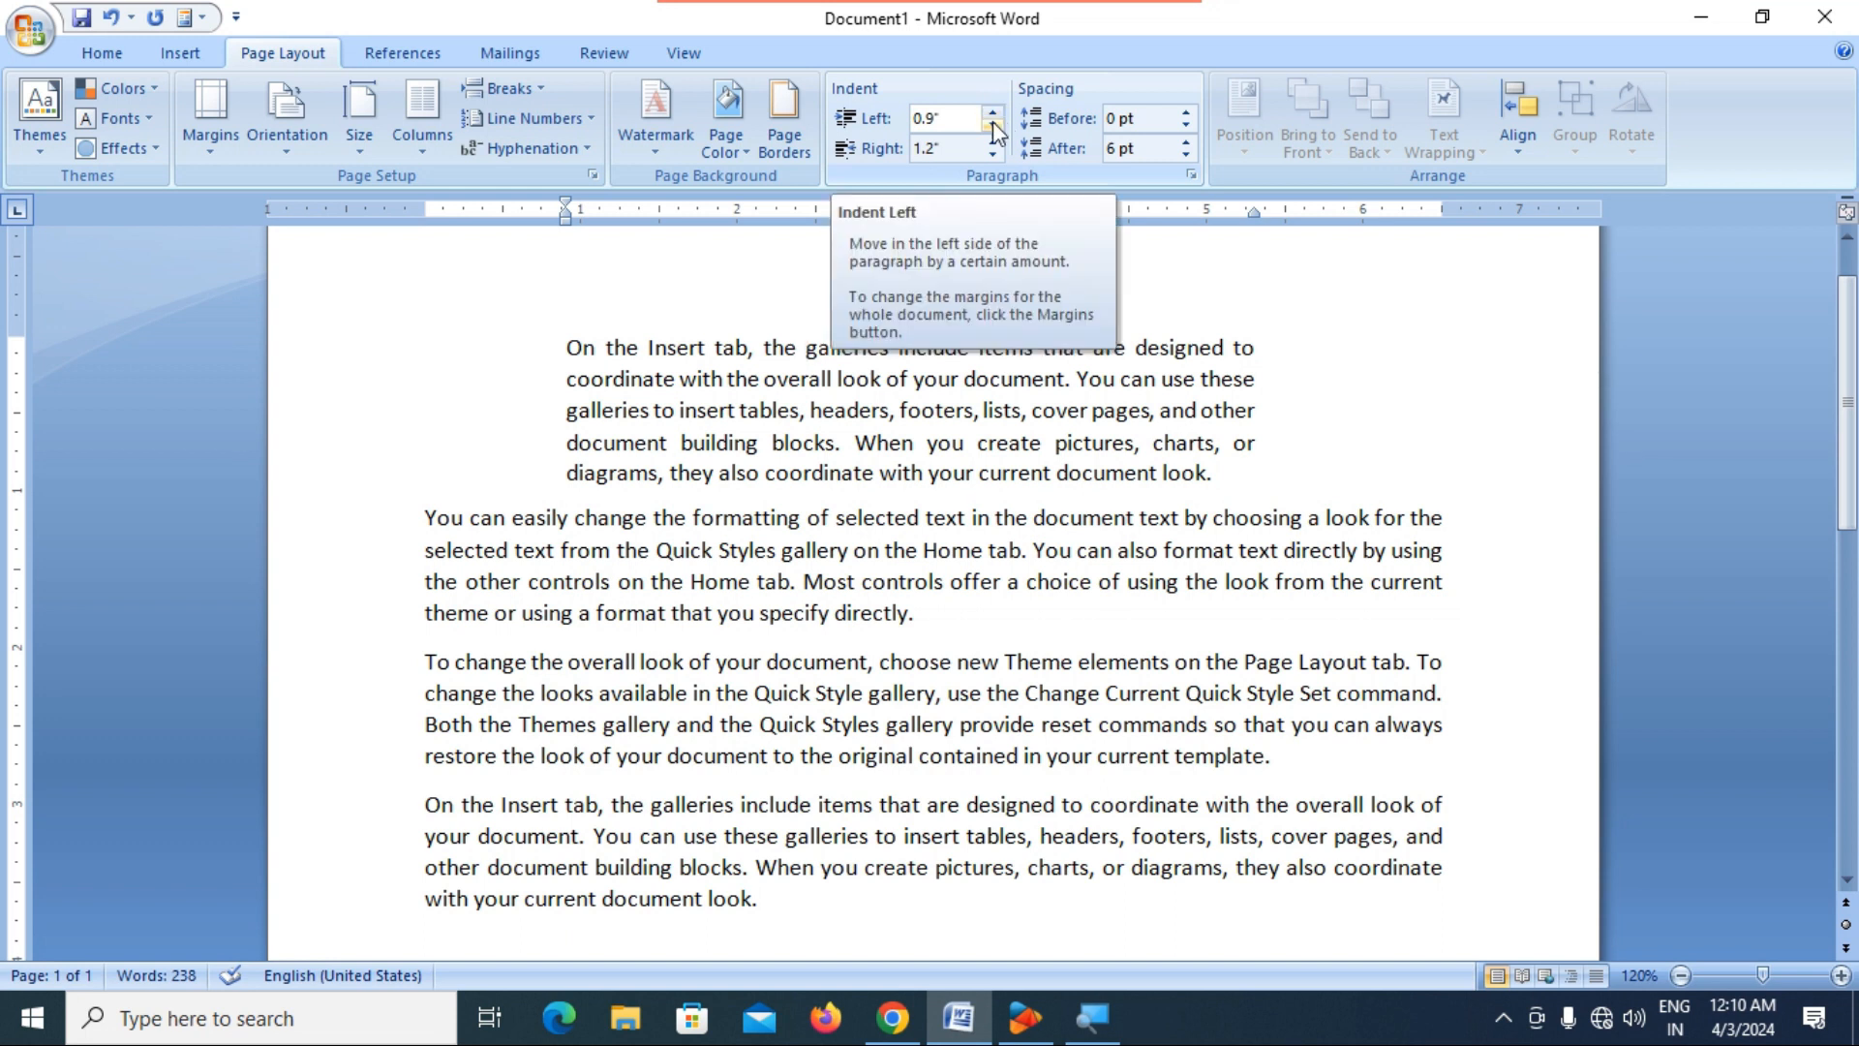
Reset both the left and right indents of the first paragraph to 0.
left_click_drag(946, 125, 1002, 135)
type("0")
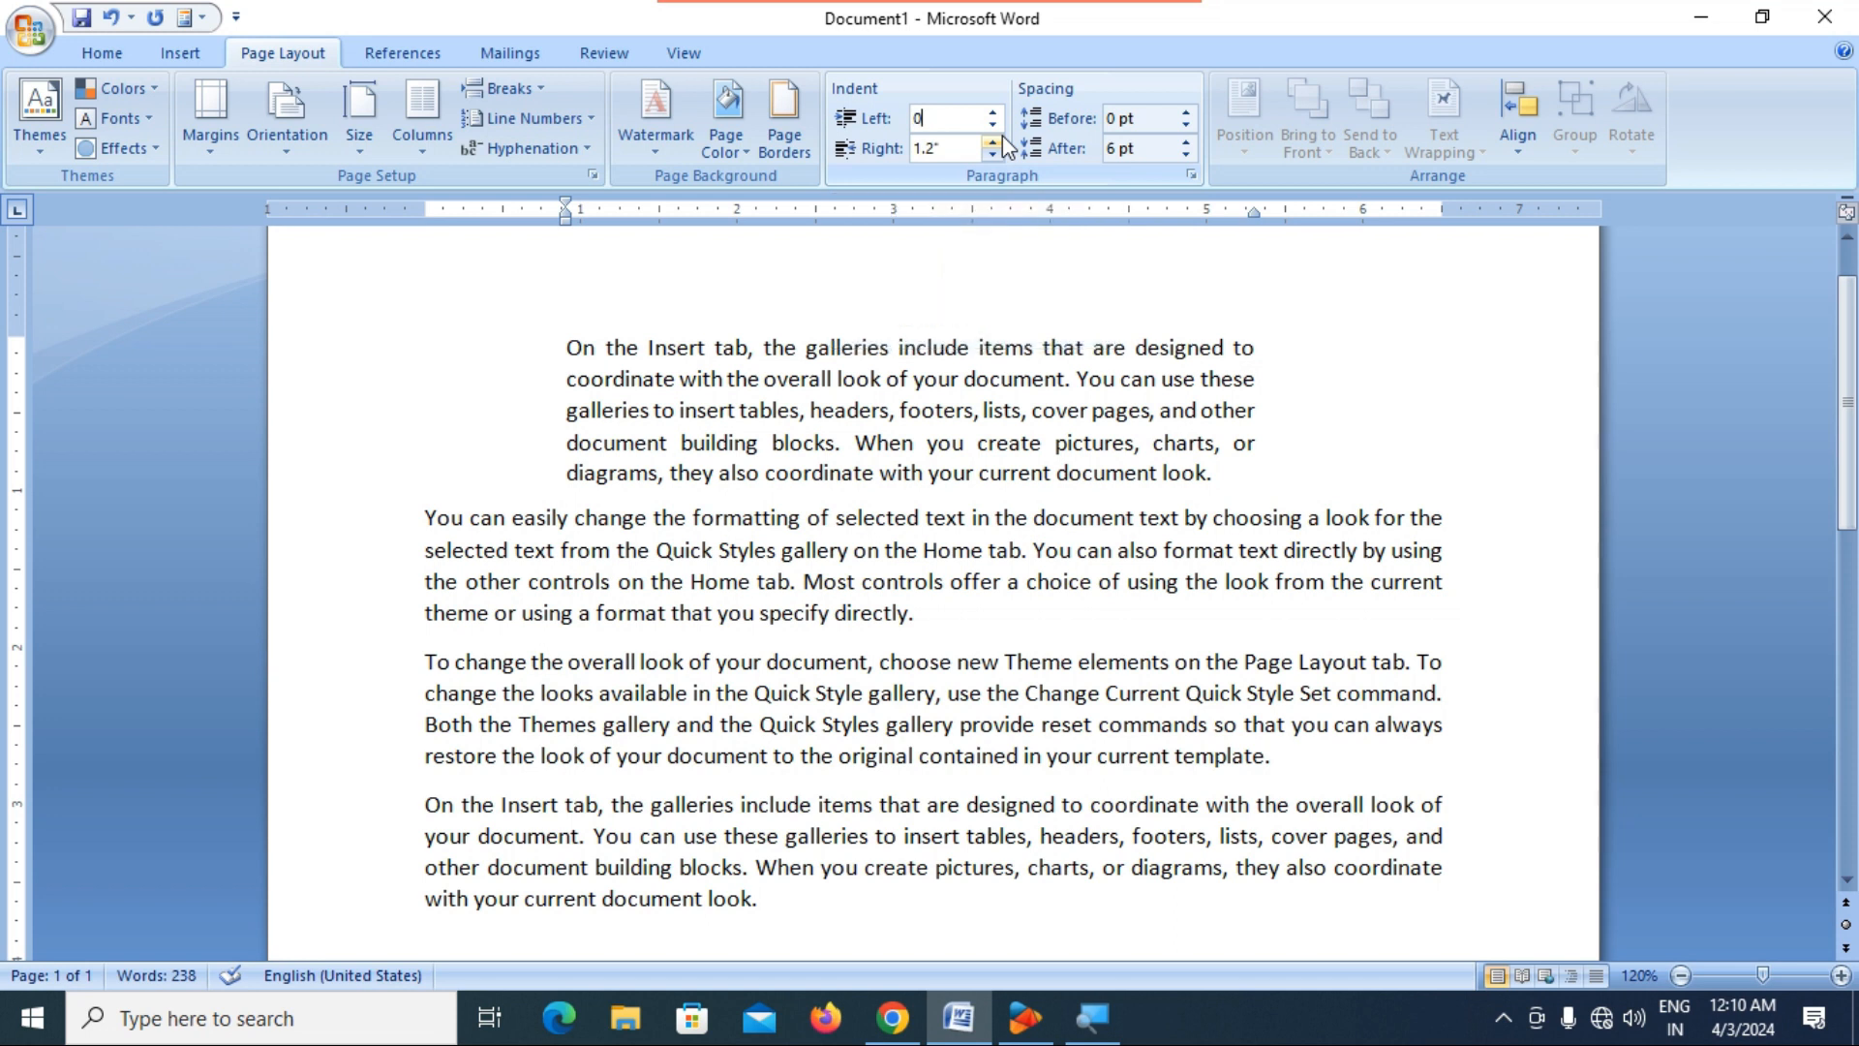
key("Return")
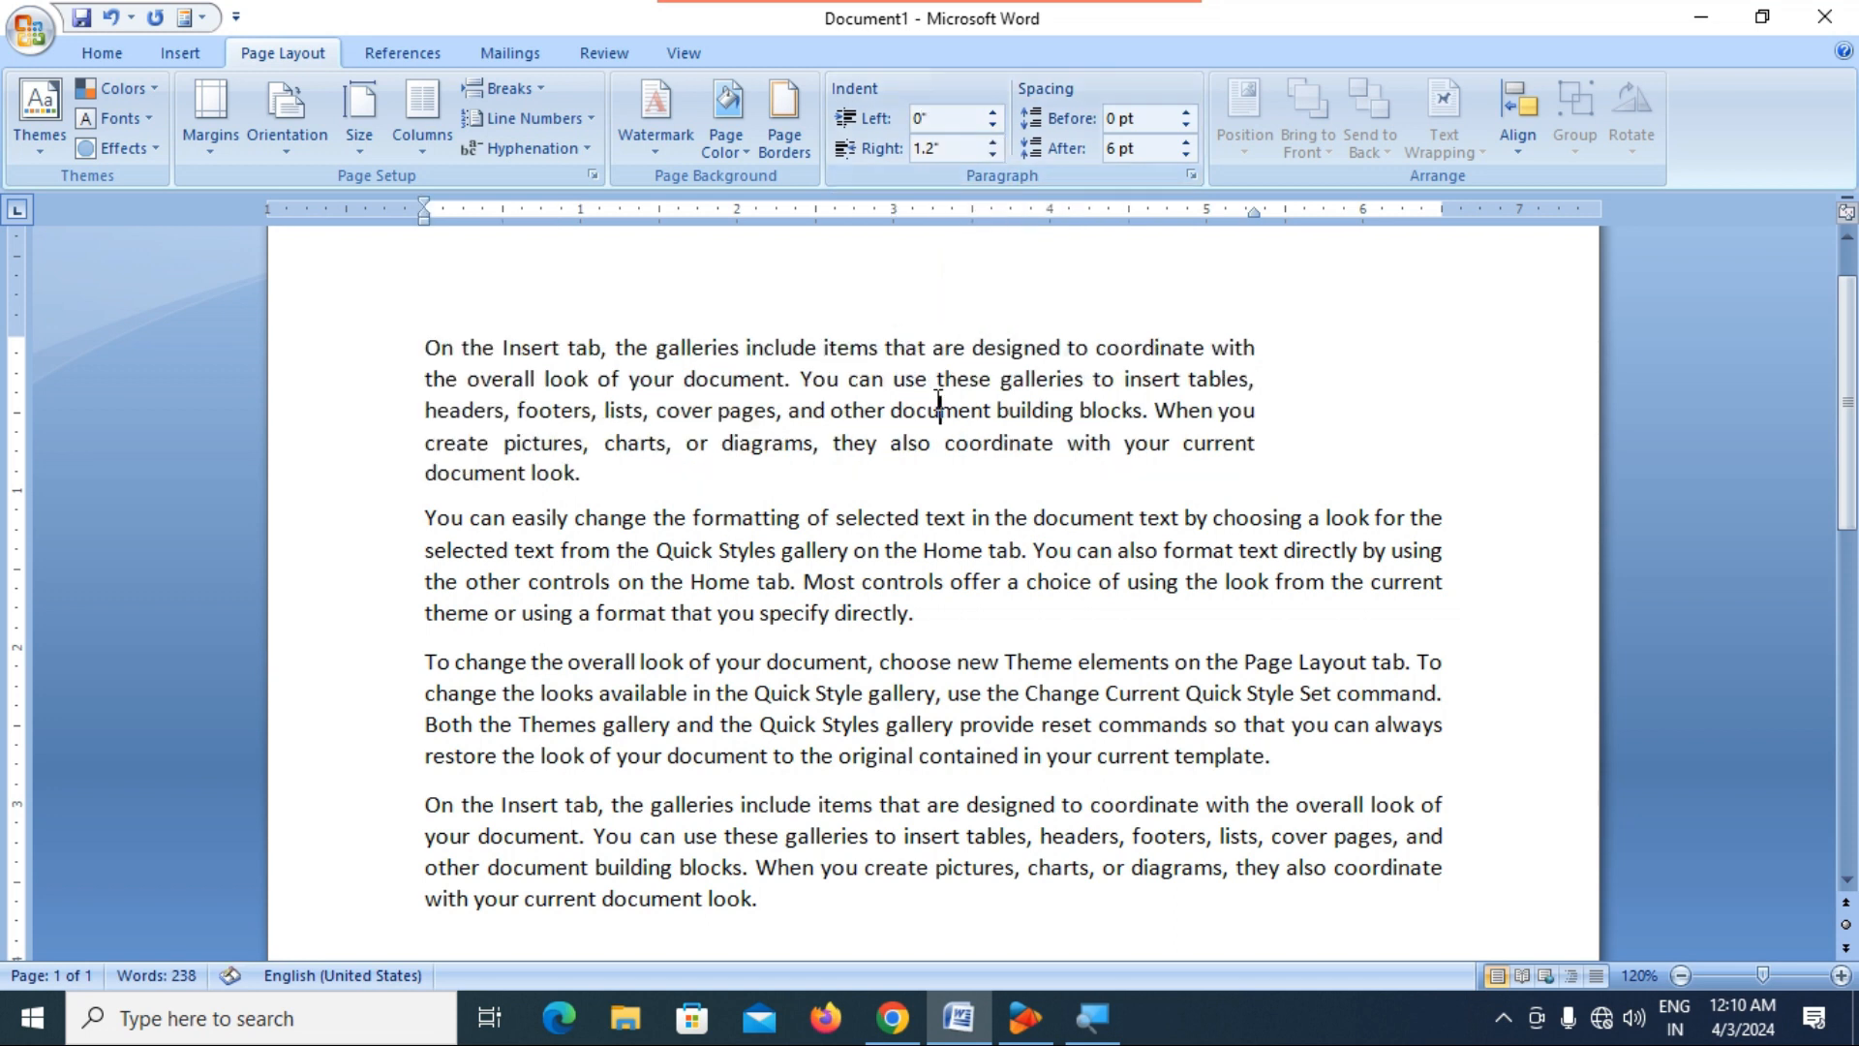
left_click_drag(906, 152, 944, 162)
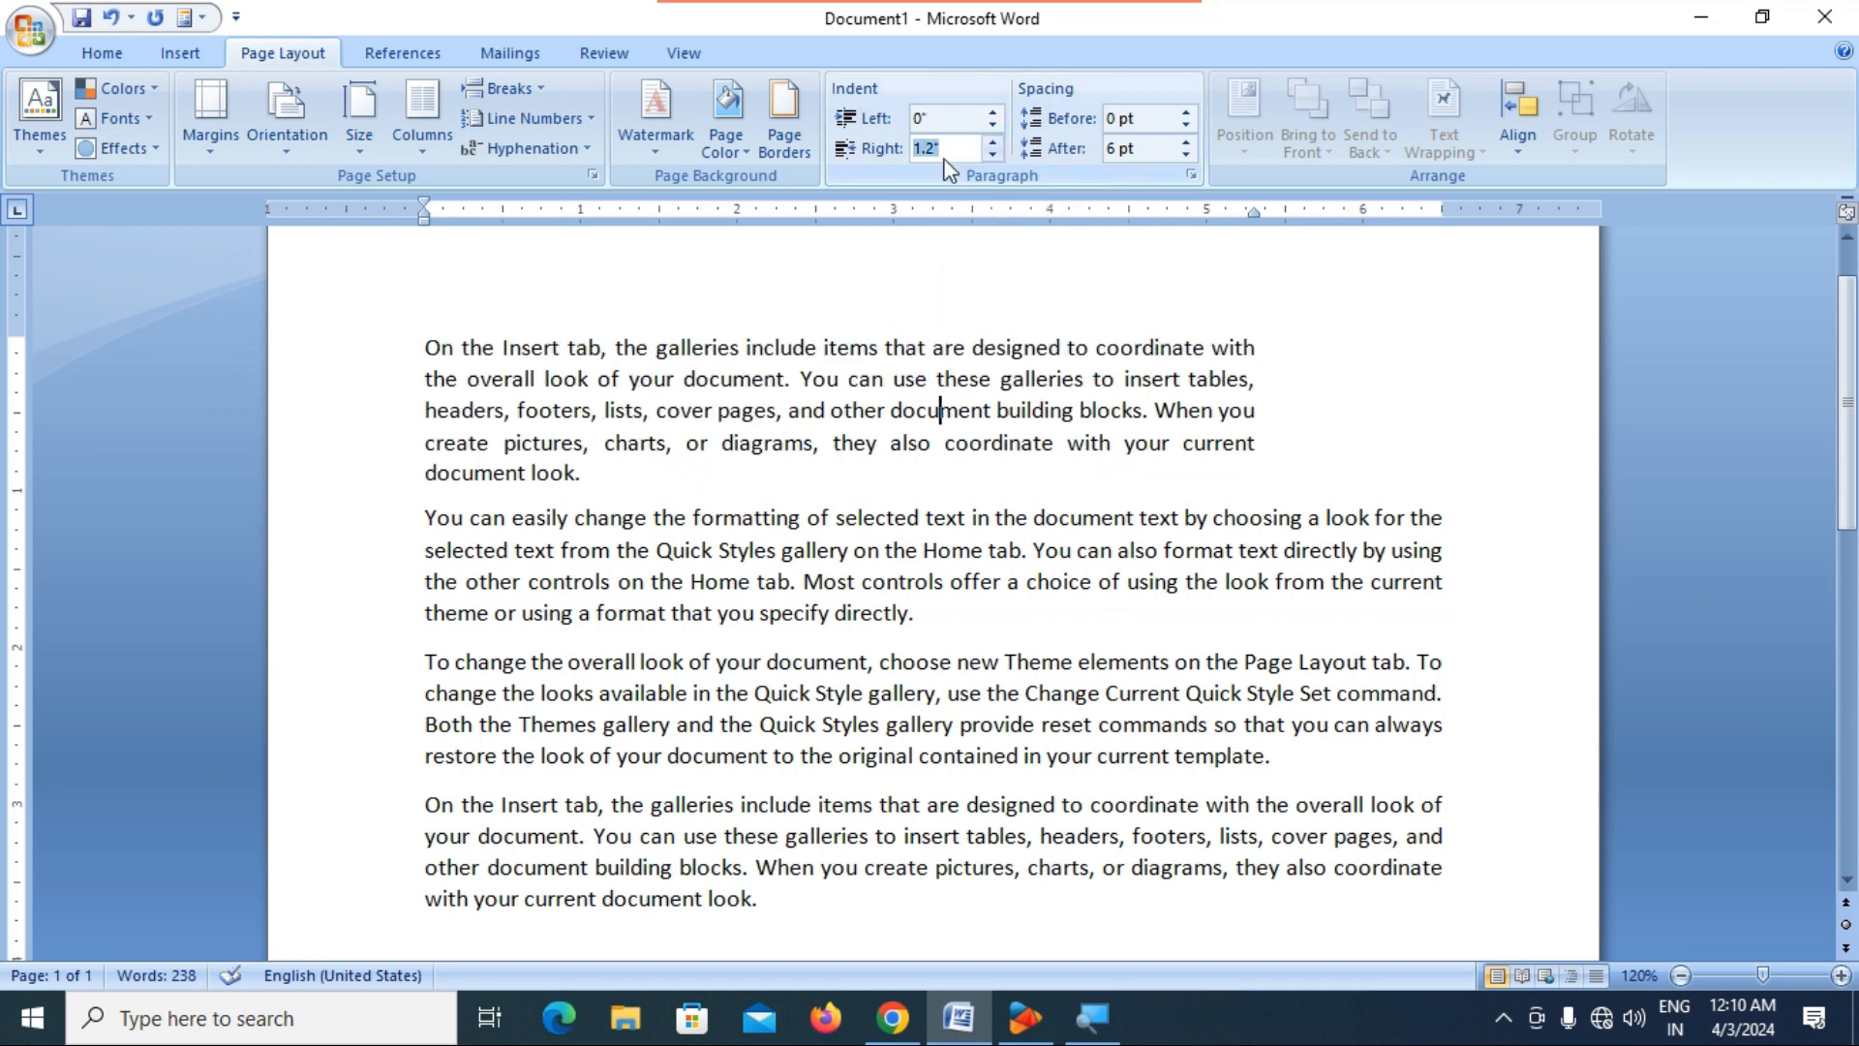
type("0")
key("Return")
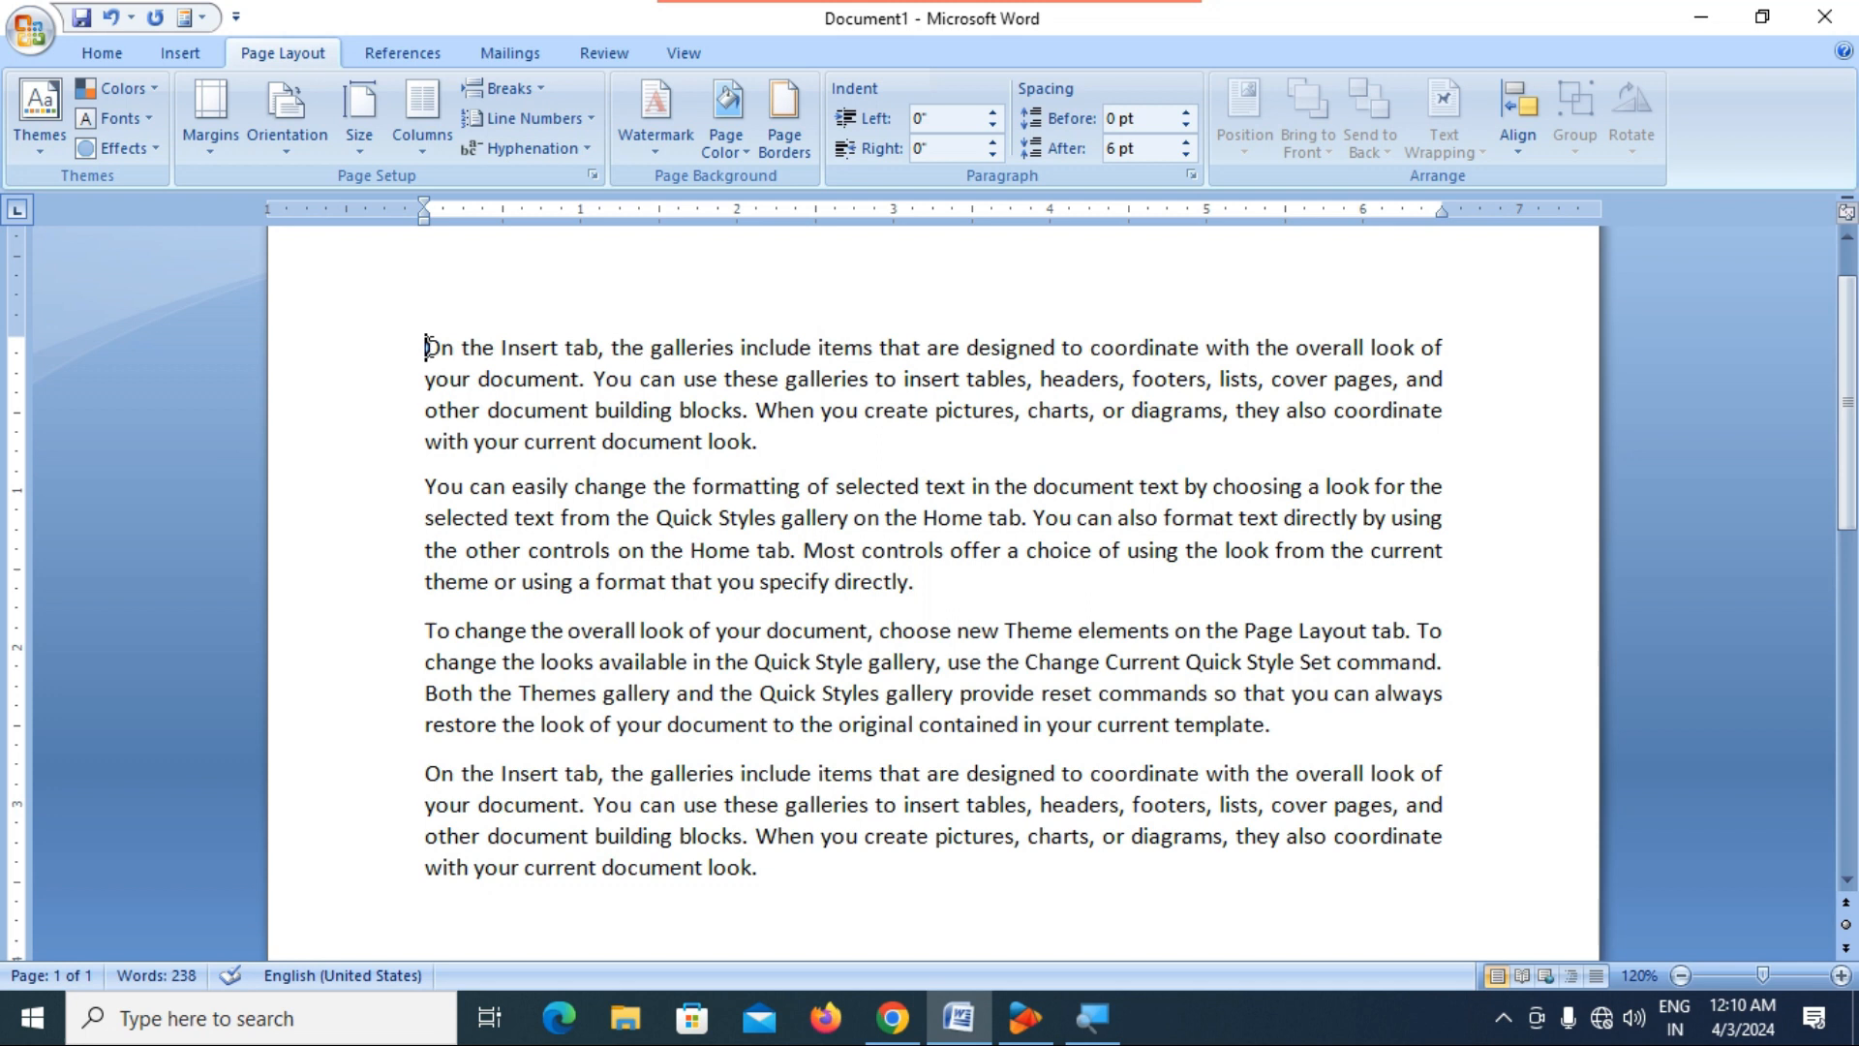
Increase the first paragraph's left indent to 1.3".
left_click(992, 114)
left_click(993, 113)
left_click(992, 114)
left_click(993, 113)
left_click(993, 113)
left_click(992, 113)
left_click(993, 114)
left_click(993, 113)
left_click(993, 114)
left_click(993, 114)
left_click(992, 114)
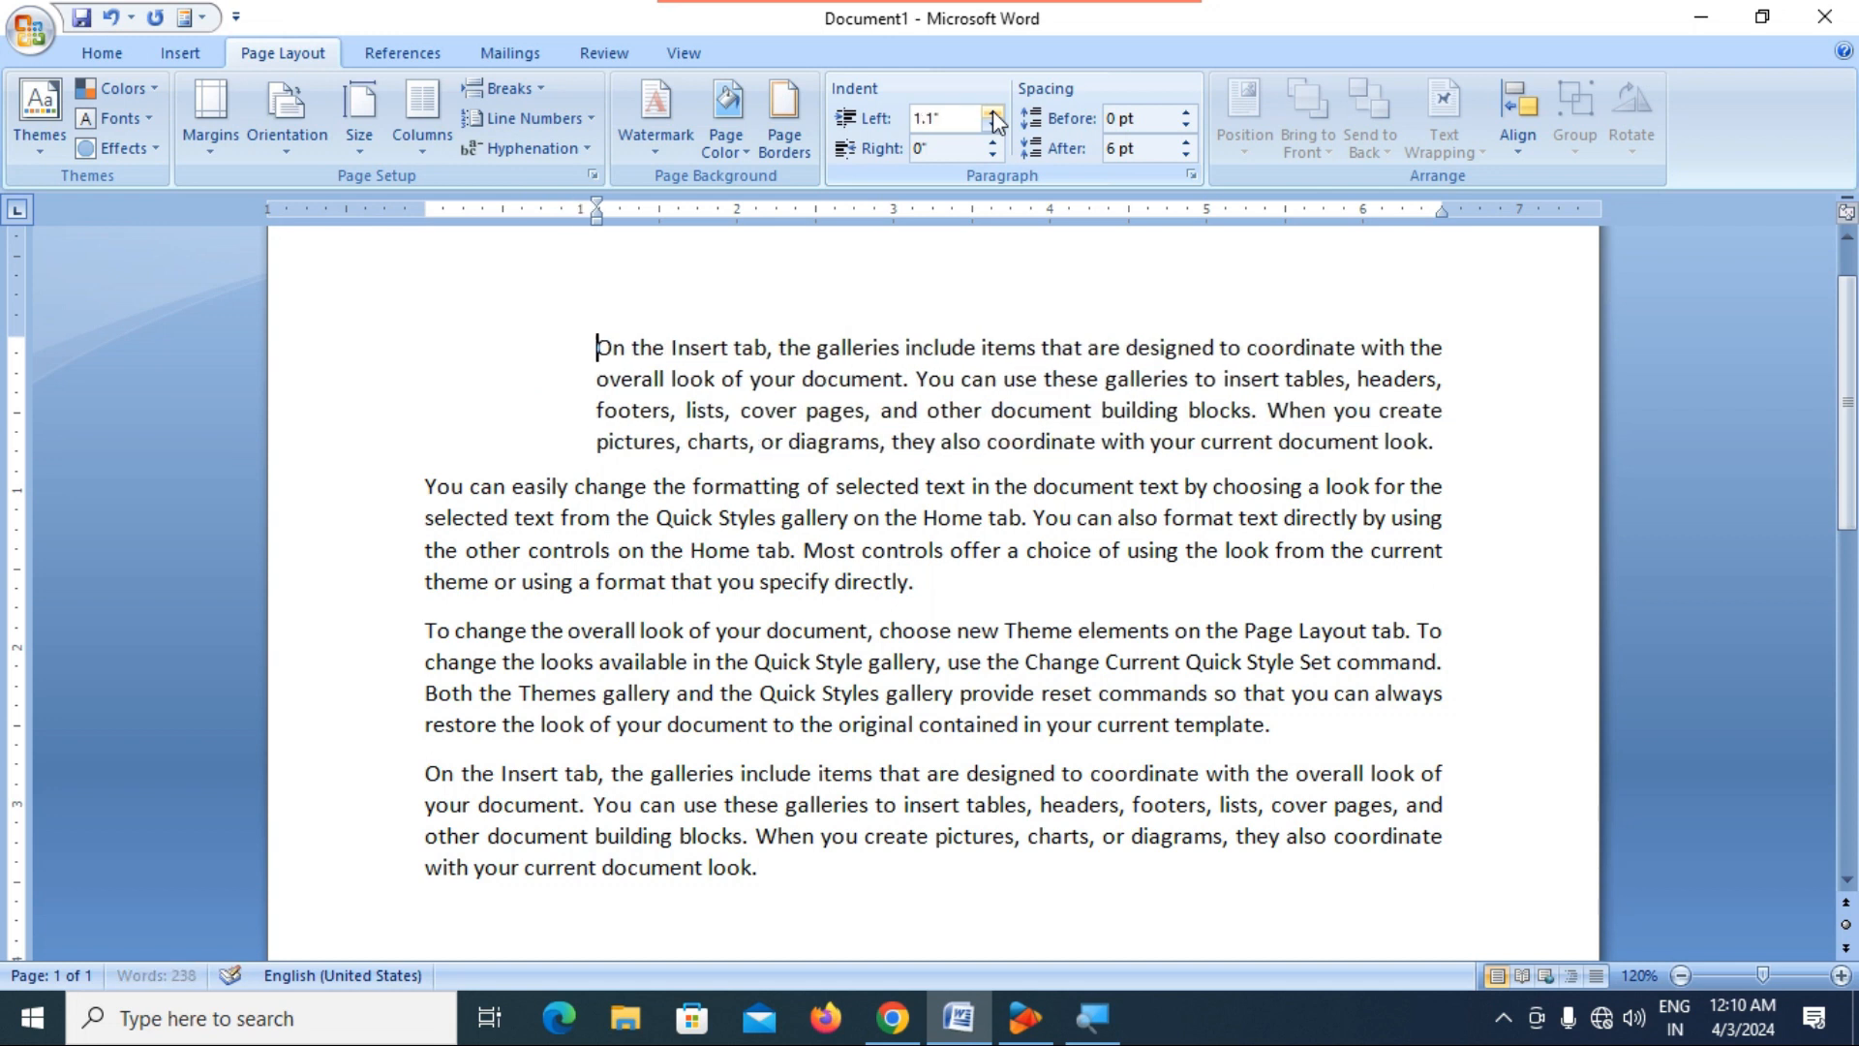
left_click(993, 113)
left_click(992, 113)
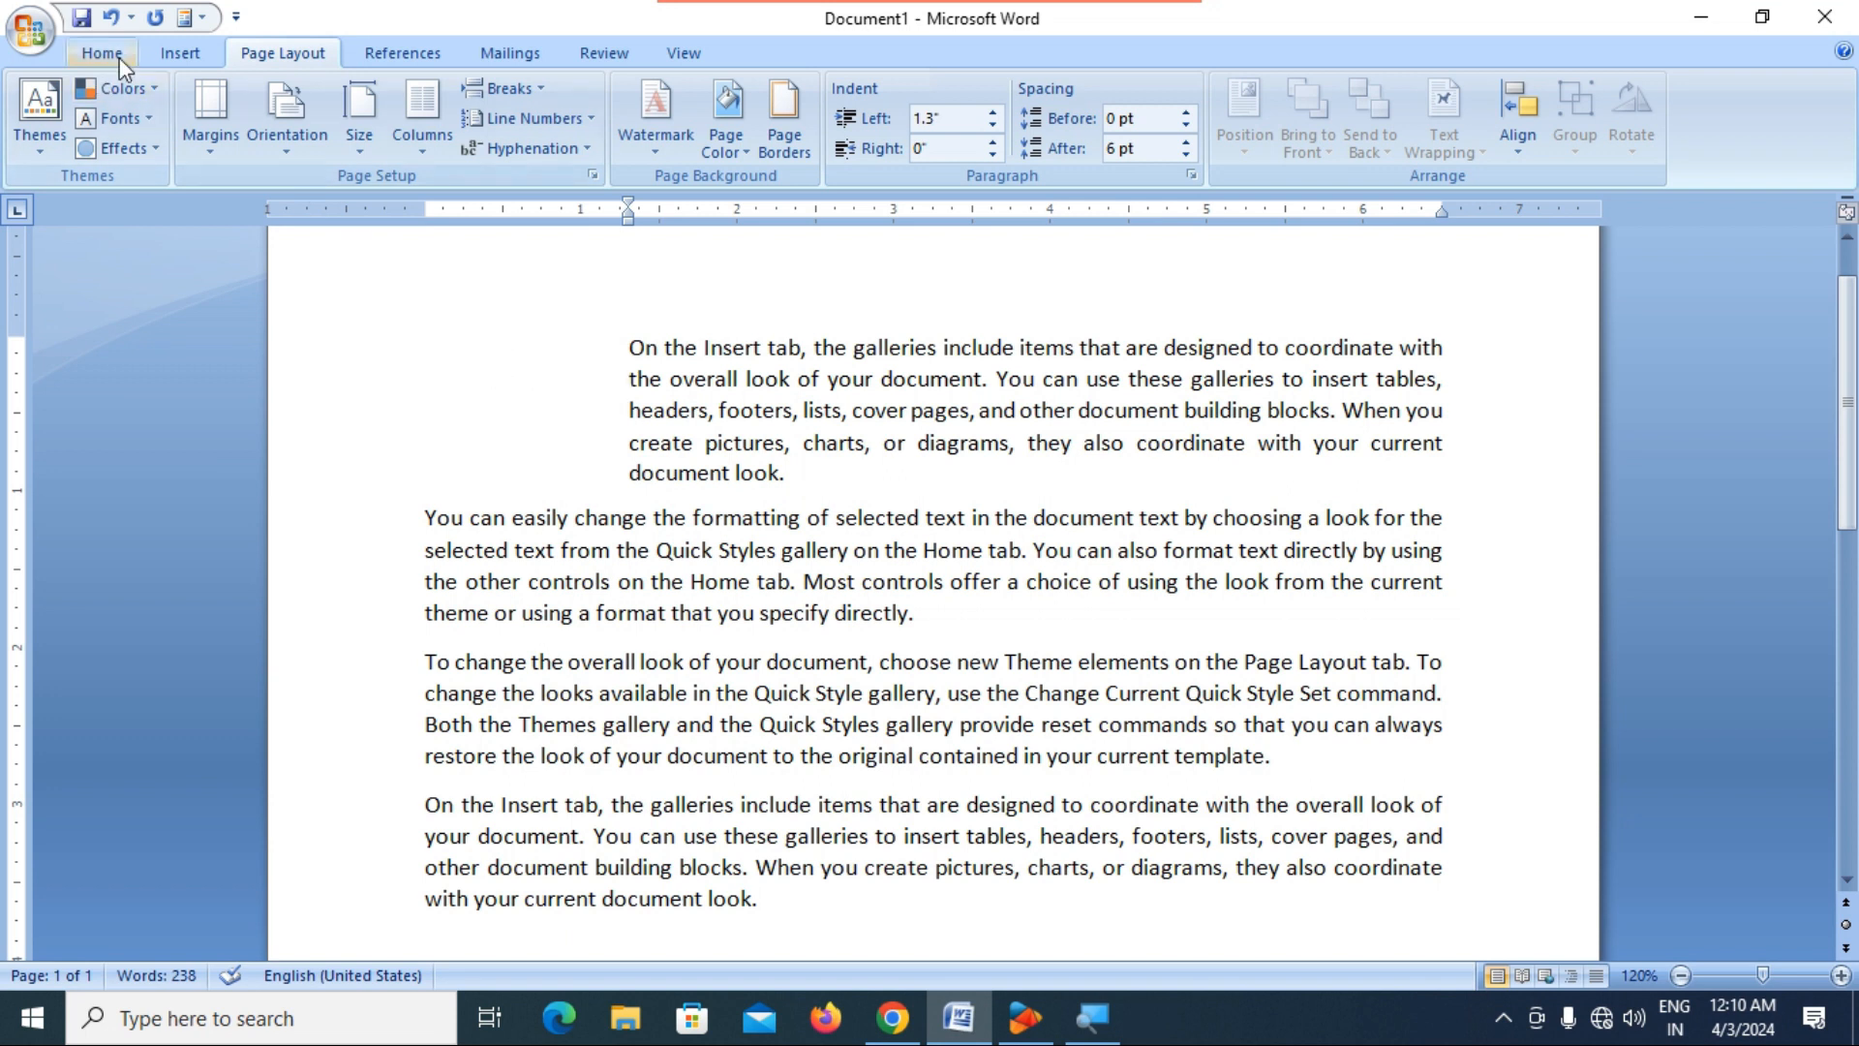
Draw a text box about 1.19" wide and 0.94" high in the blank space beside the first paragraph, containing "This is first paragraphy".
left_click(186, 54)
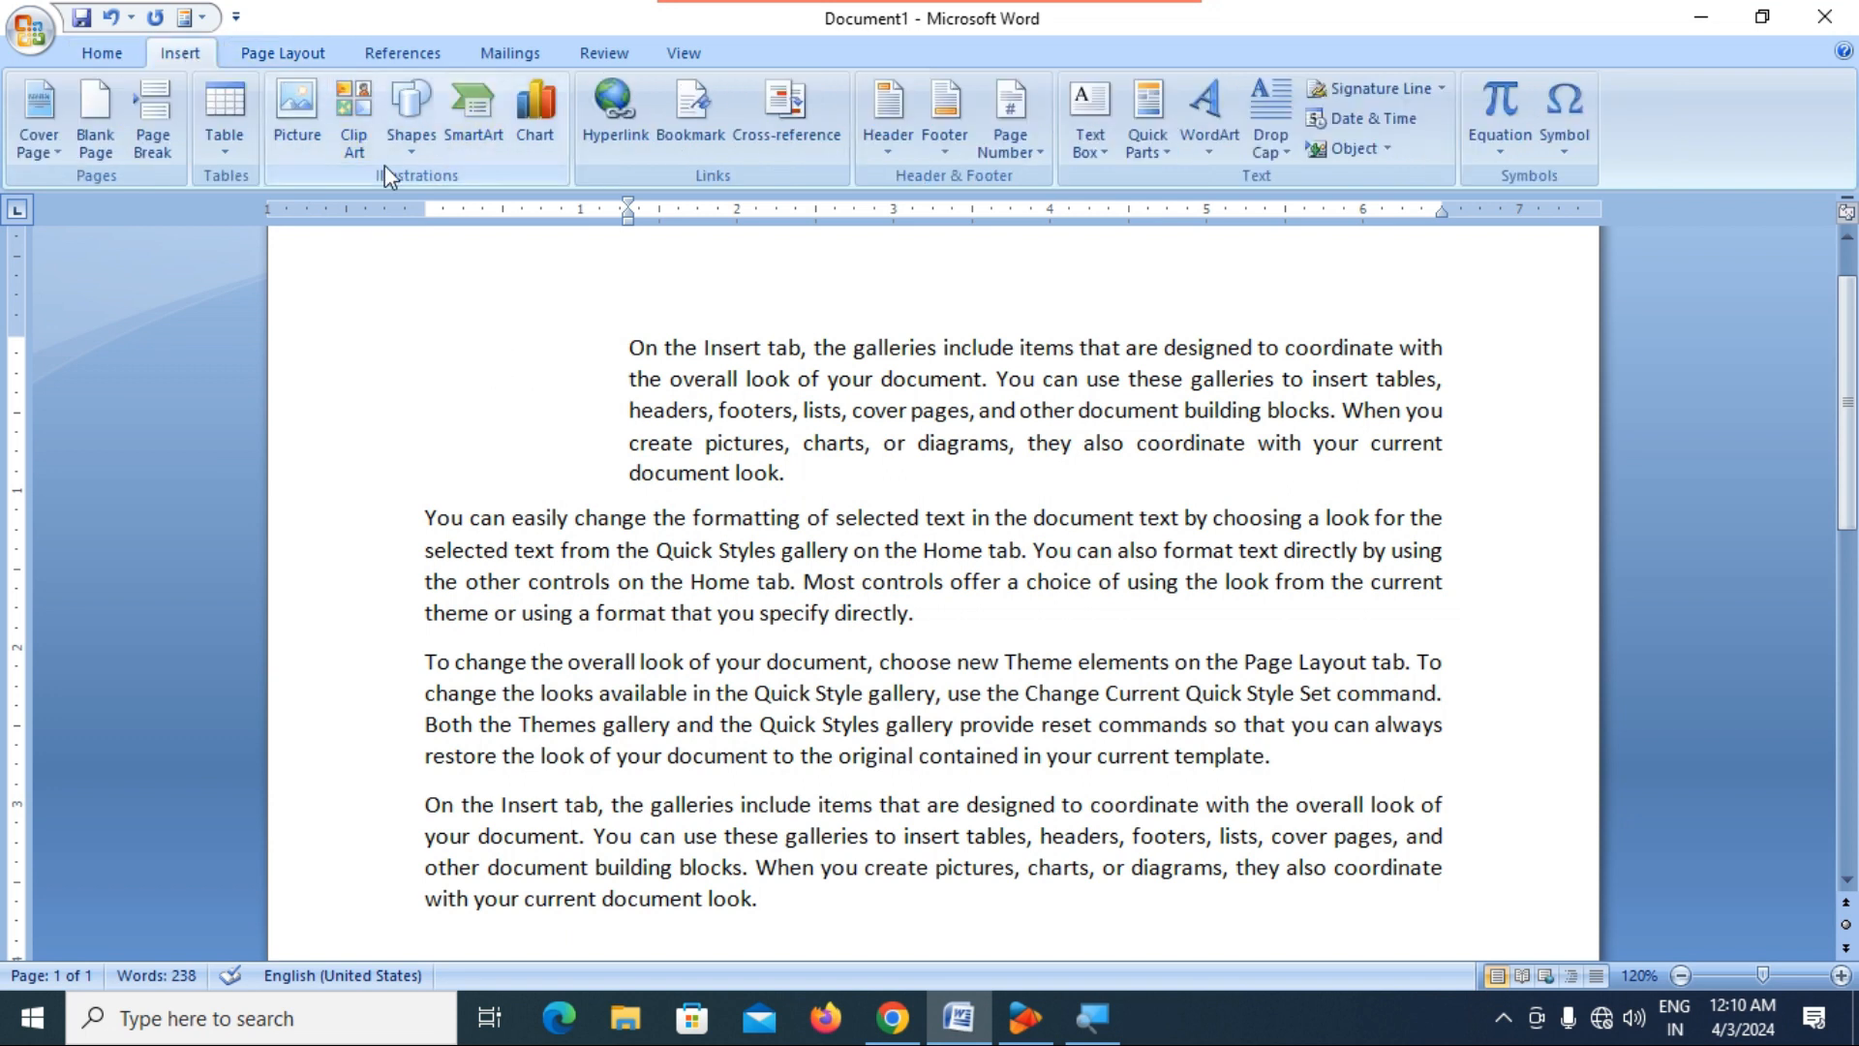
left_click(411, 145)
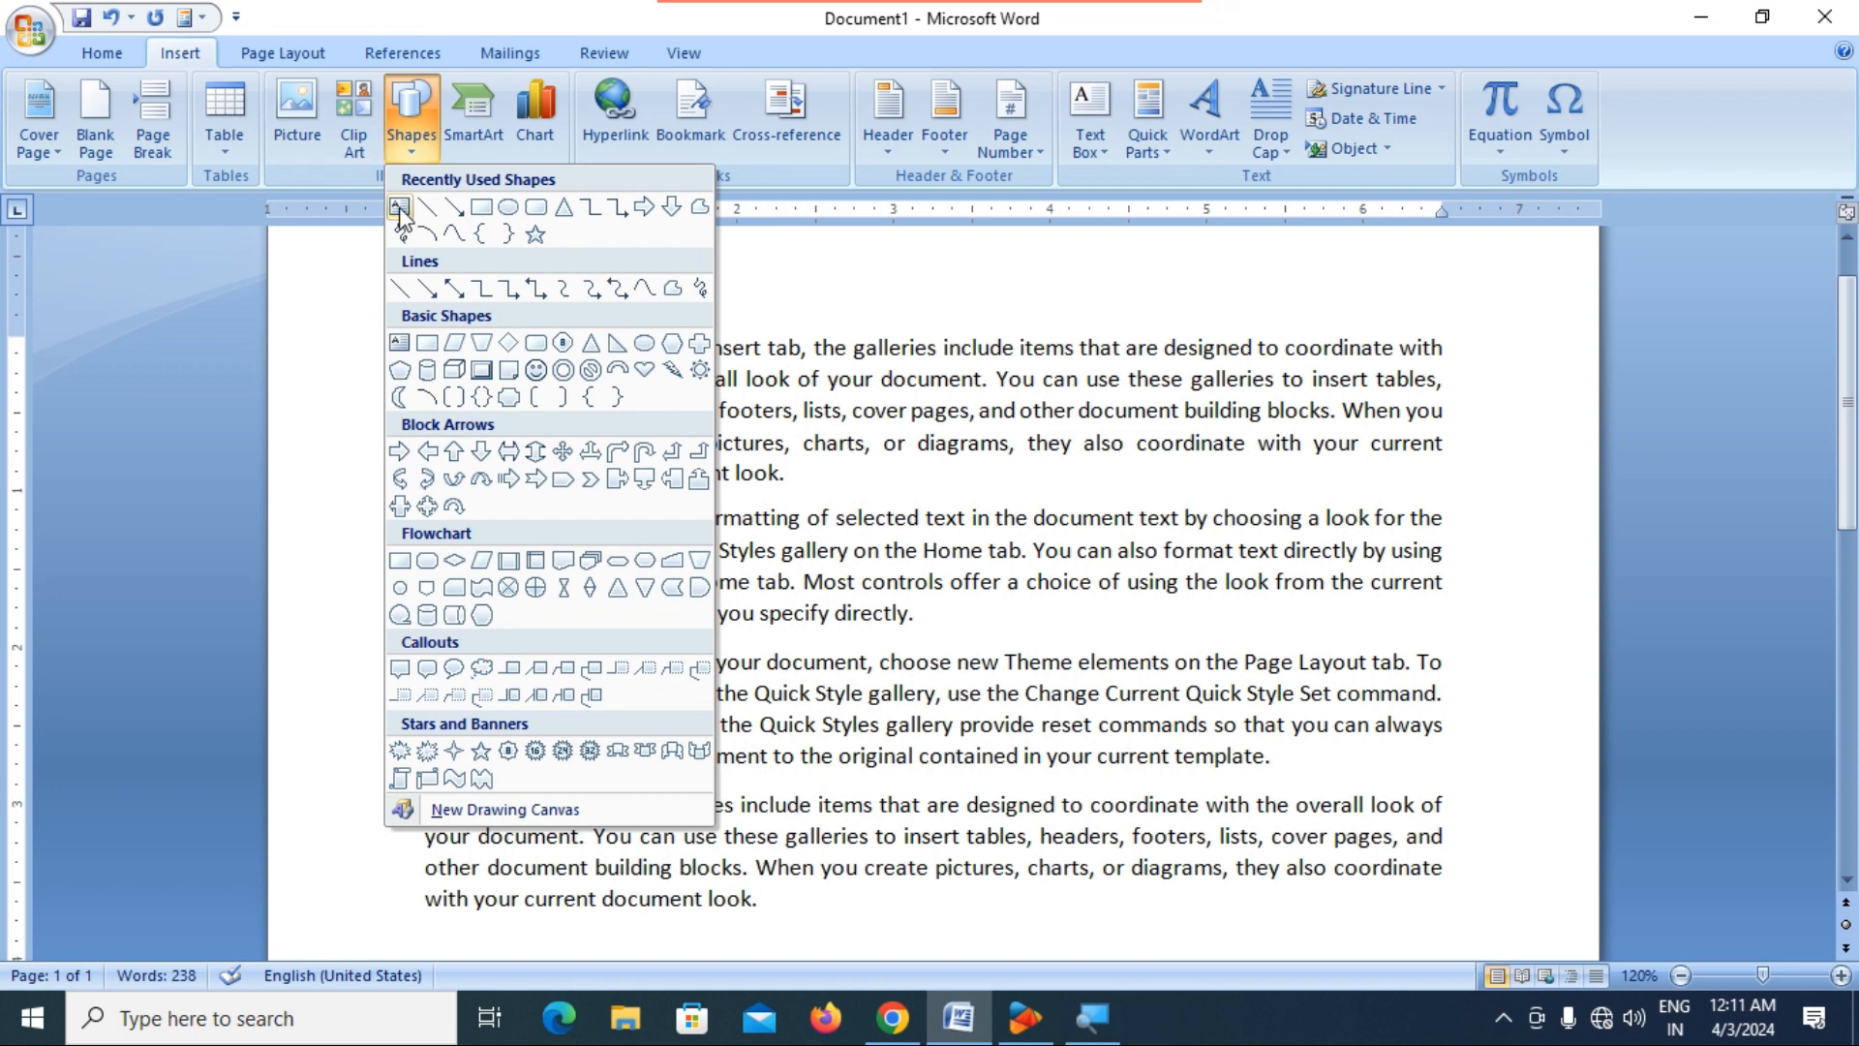
left_click(409, 211)
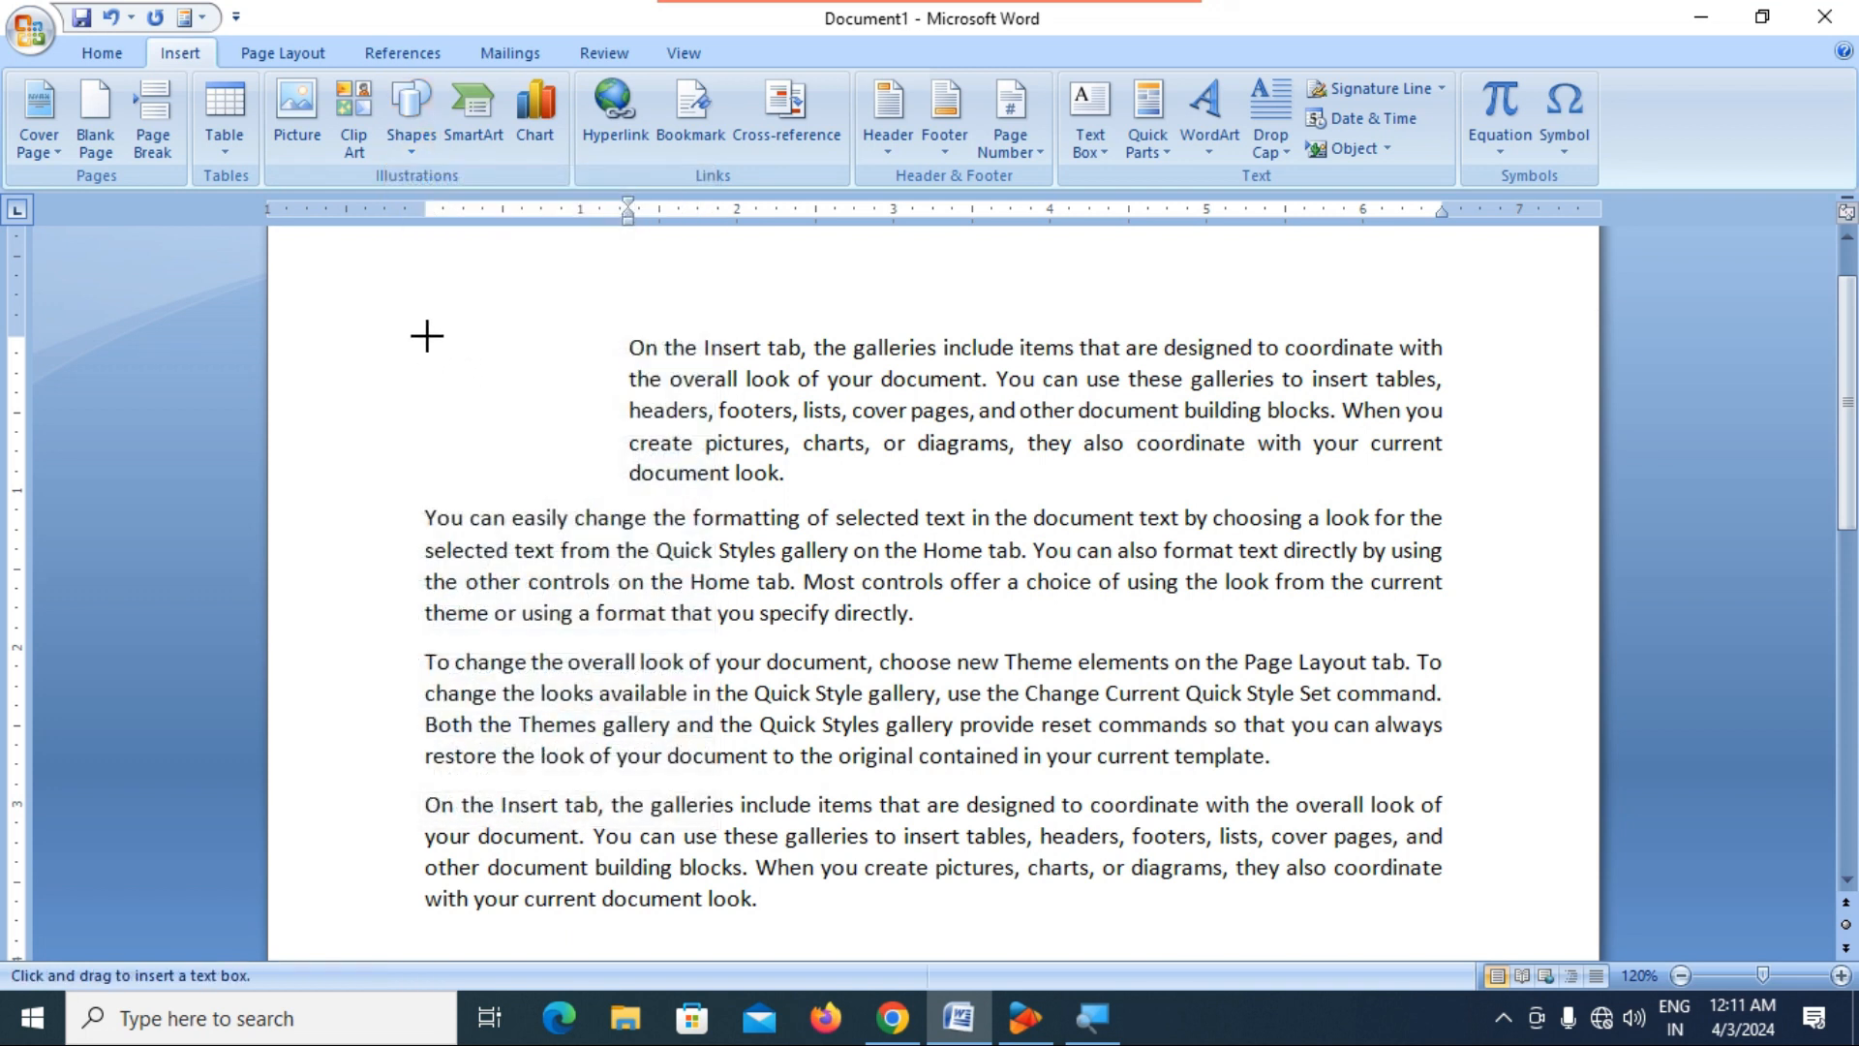
left_click_drag(427, 336, 616, 484)
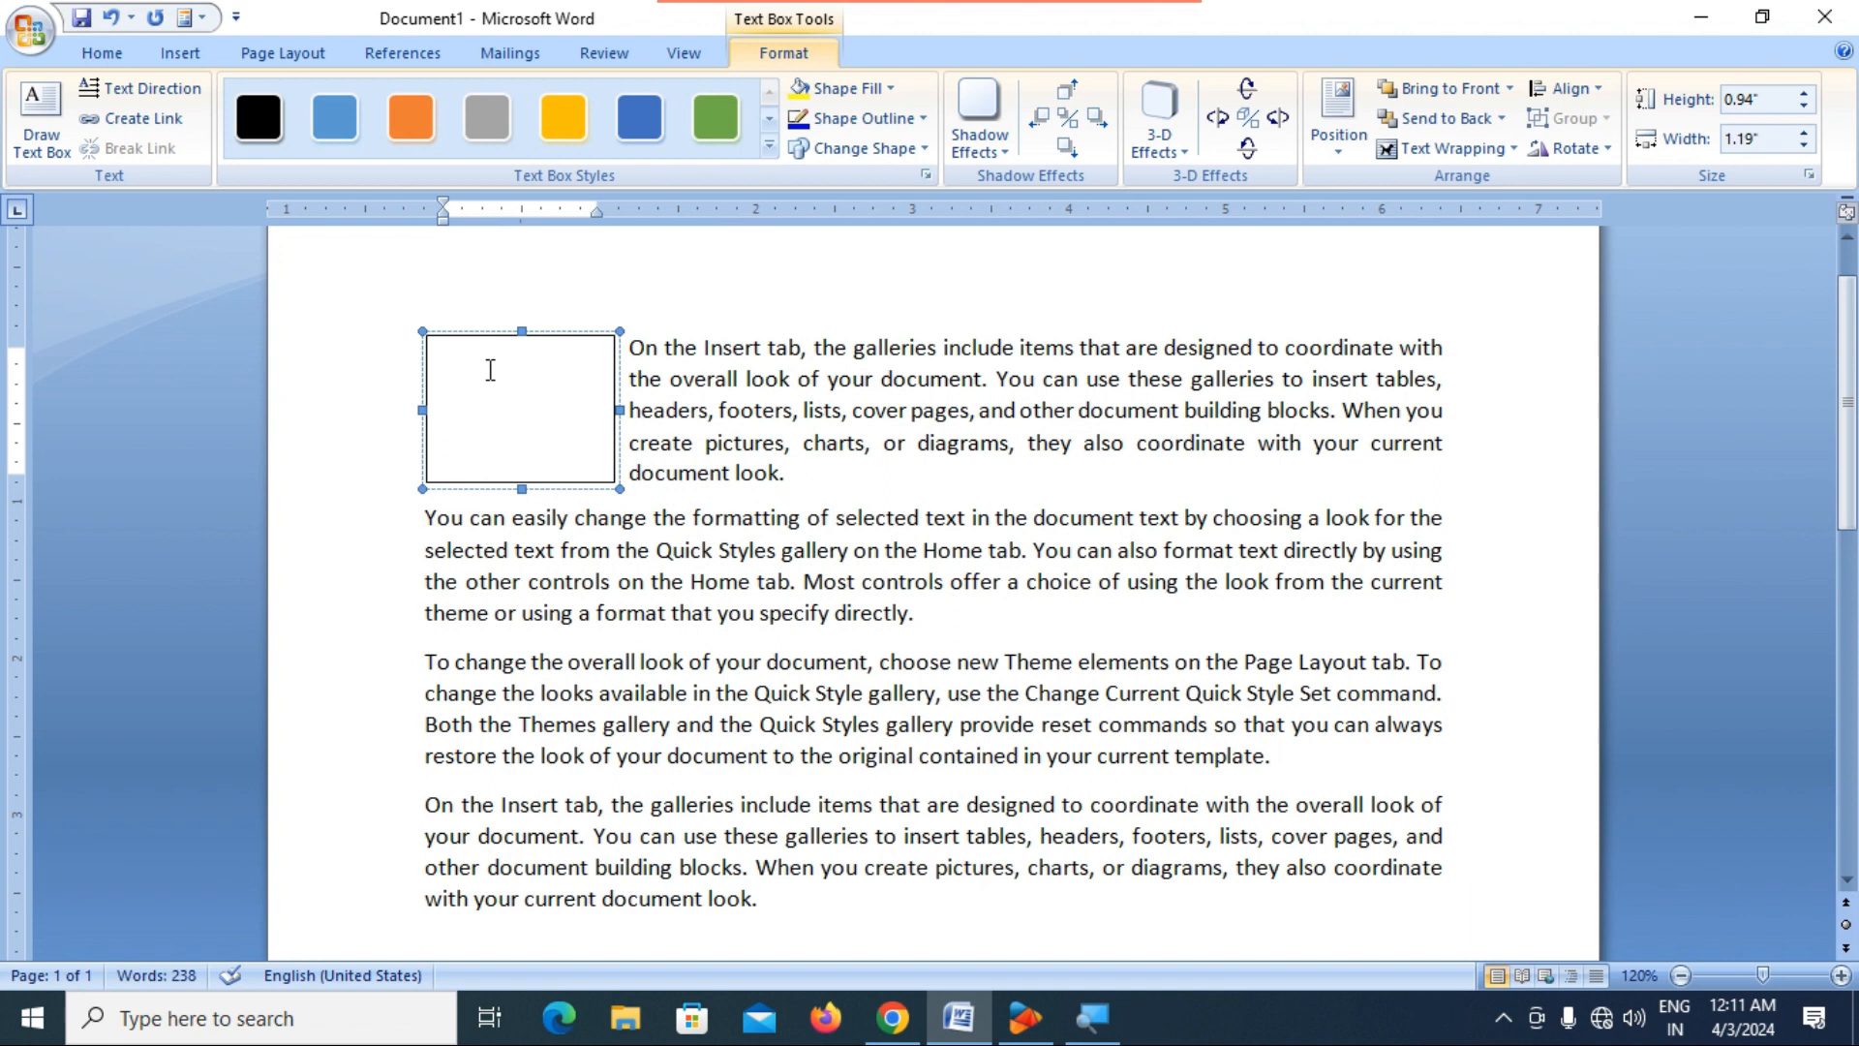
type("This is first para")
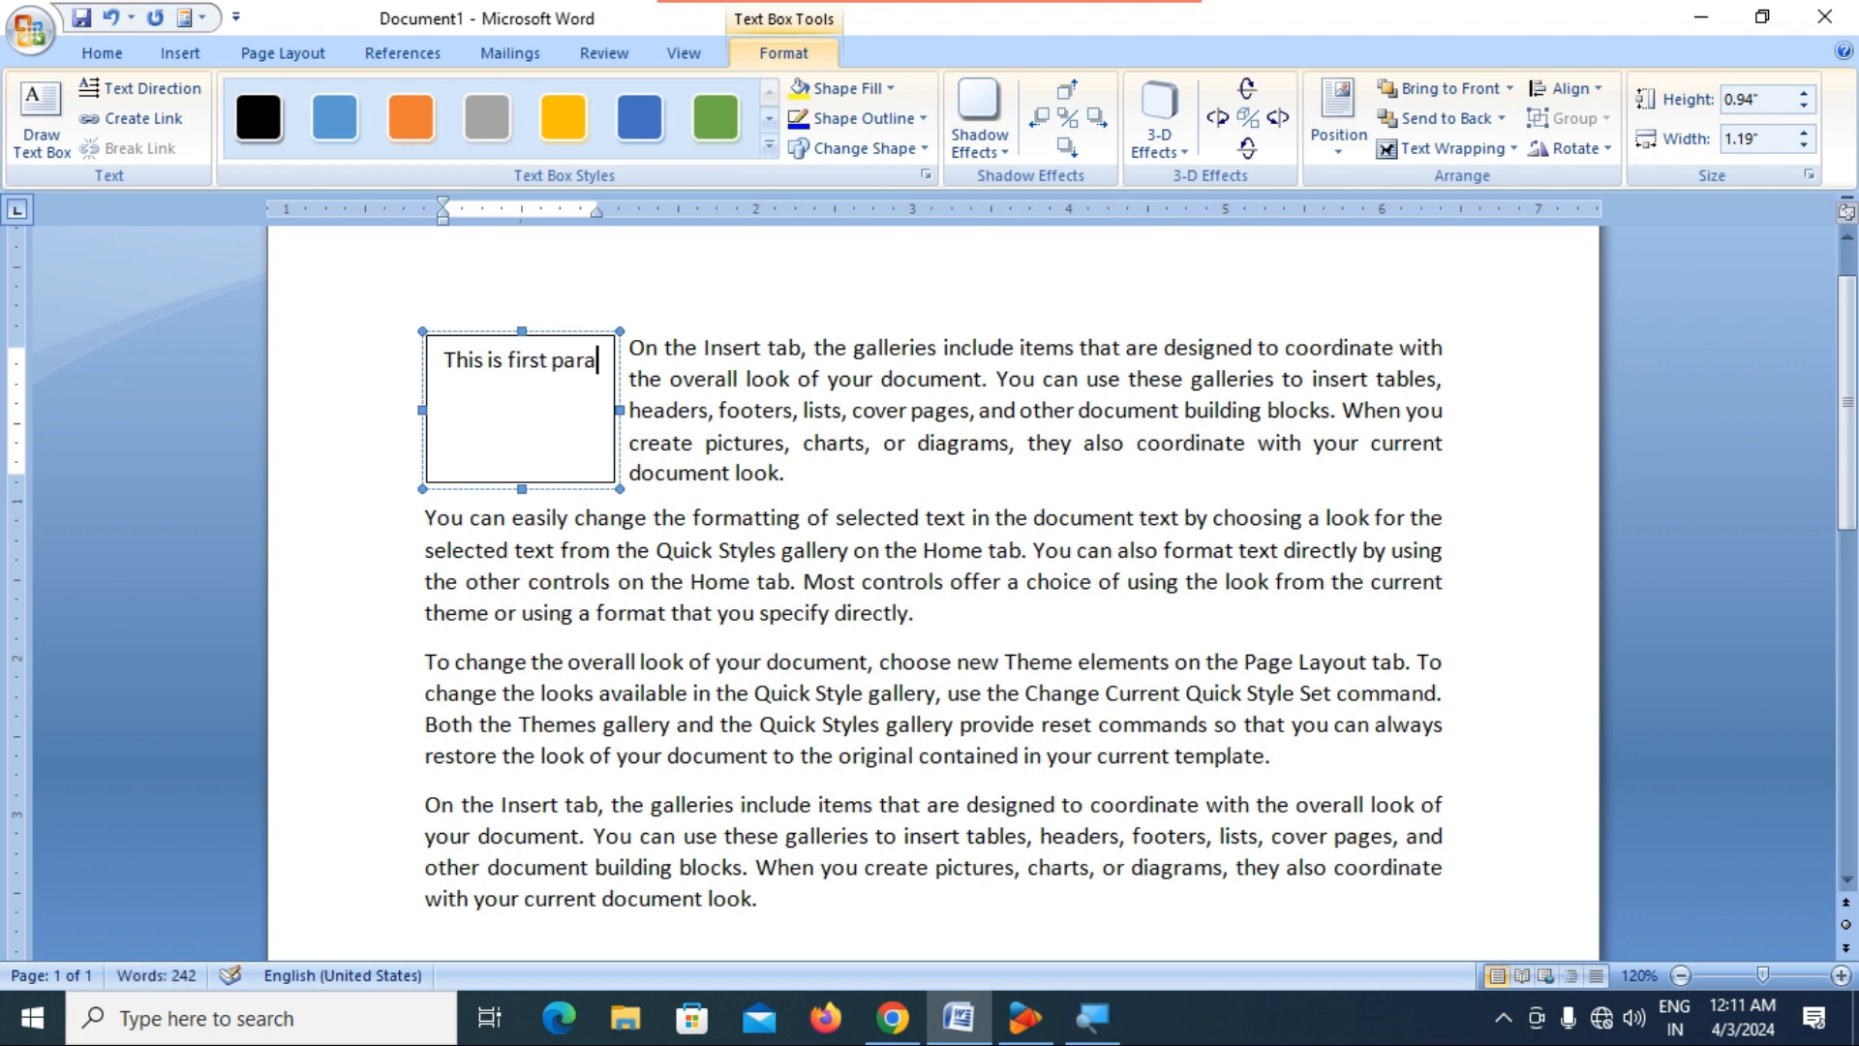
type("graphy")
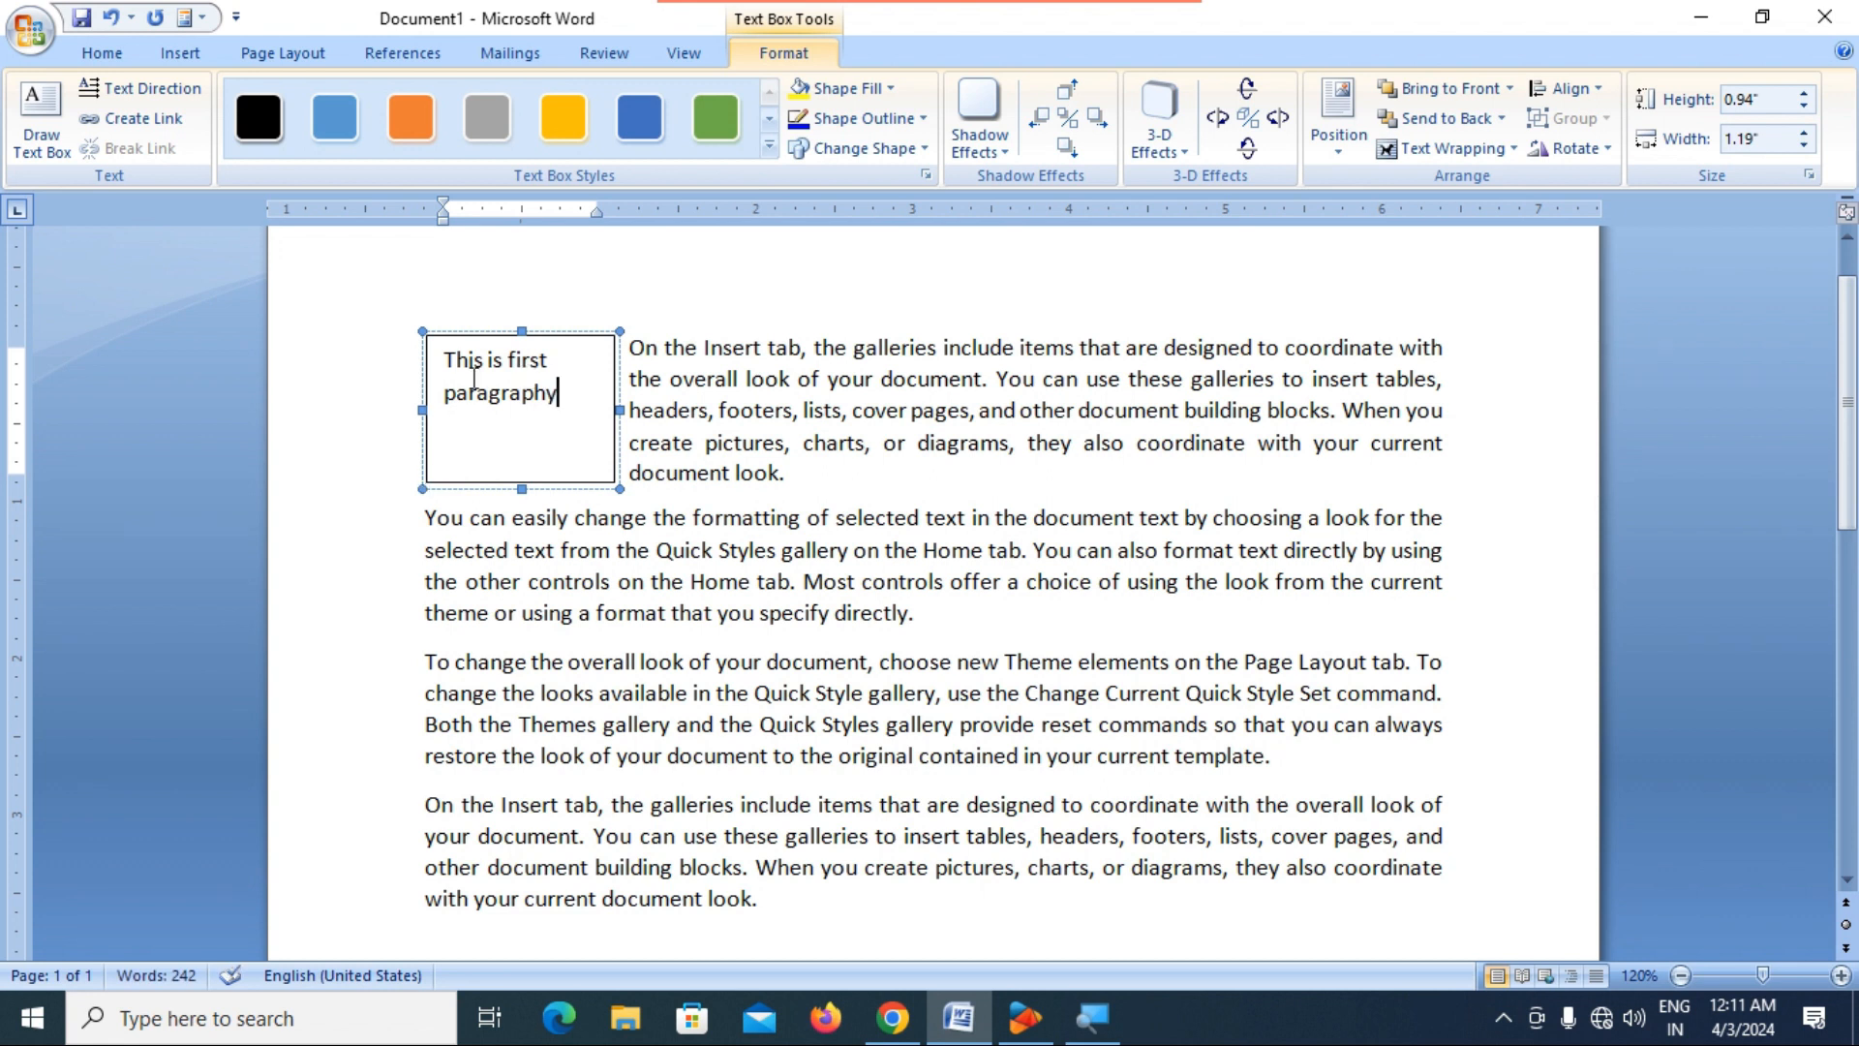
left_click(778, 441)
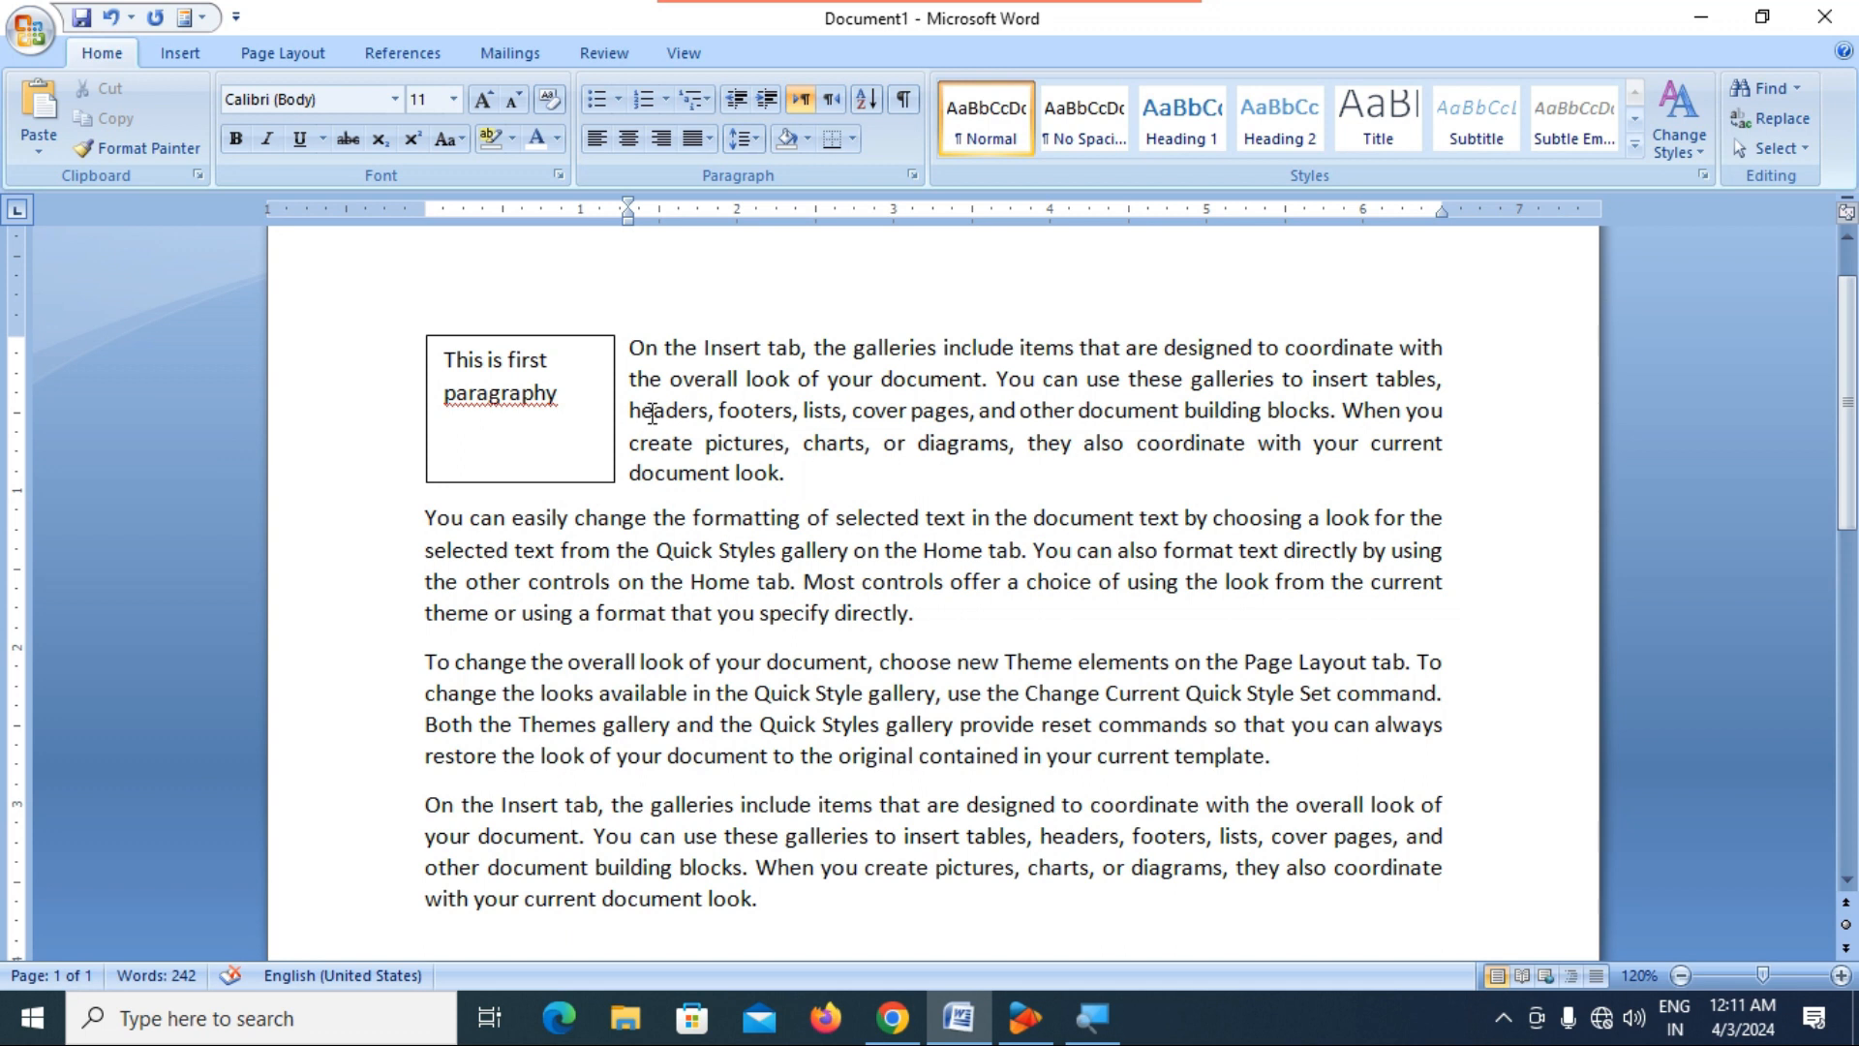
Delete the text box beside the first paragraph.
left_click(602, 339)
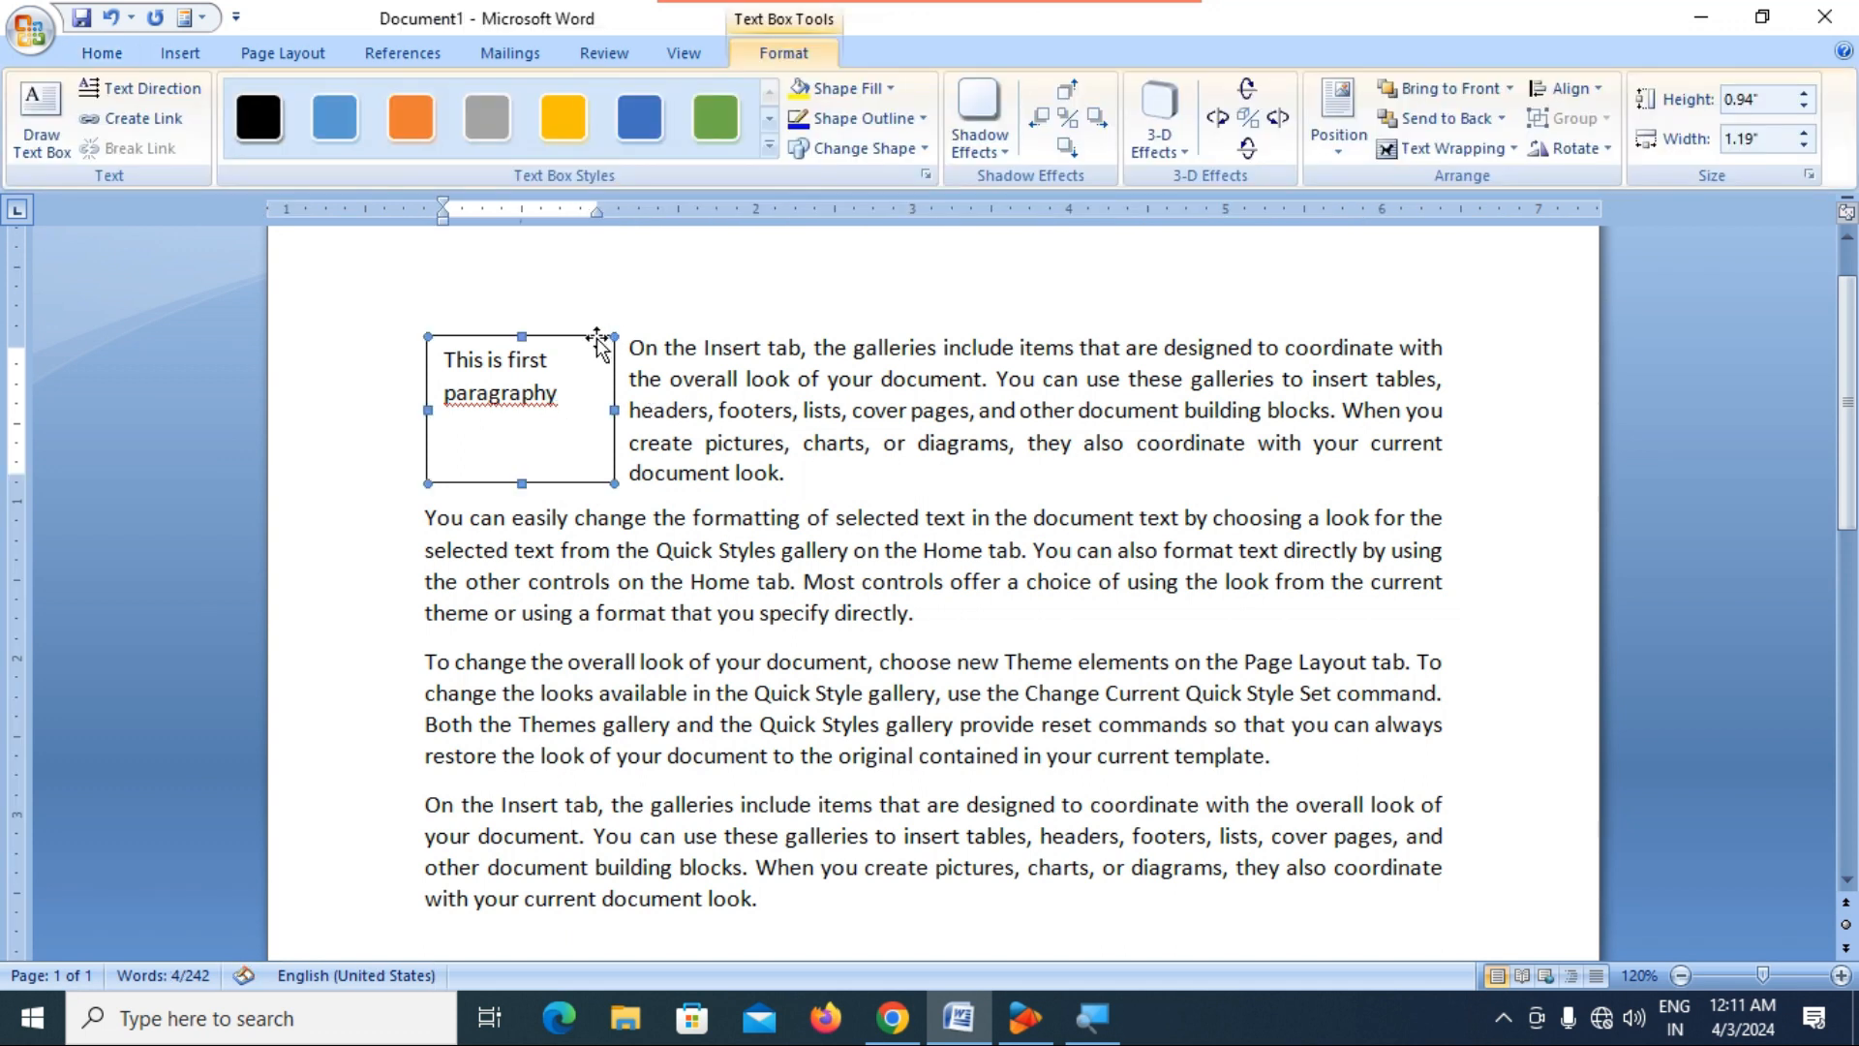
key("Delete")
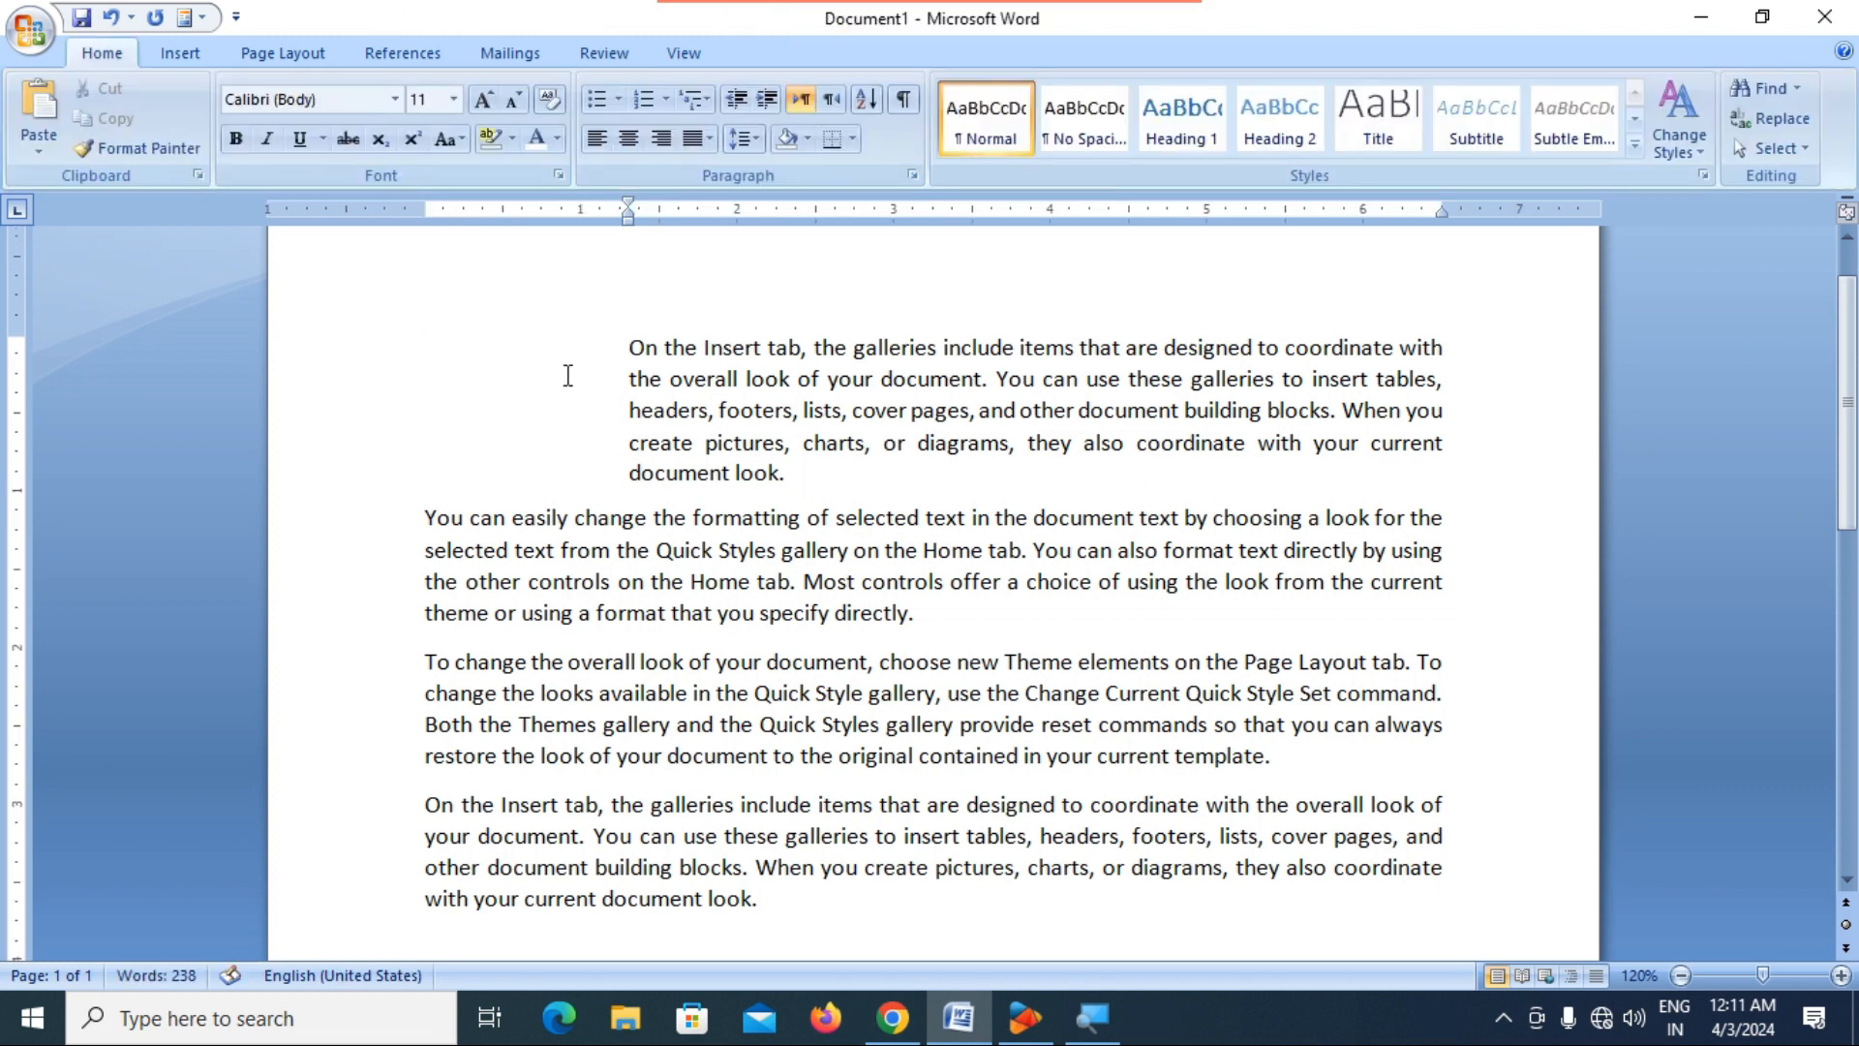
Draw a Smiley Face shape in the blank indented space beside the first paragraph.
left_click(180, 56)
left_click(412, 121)
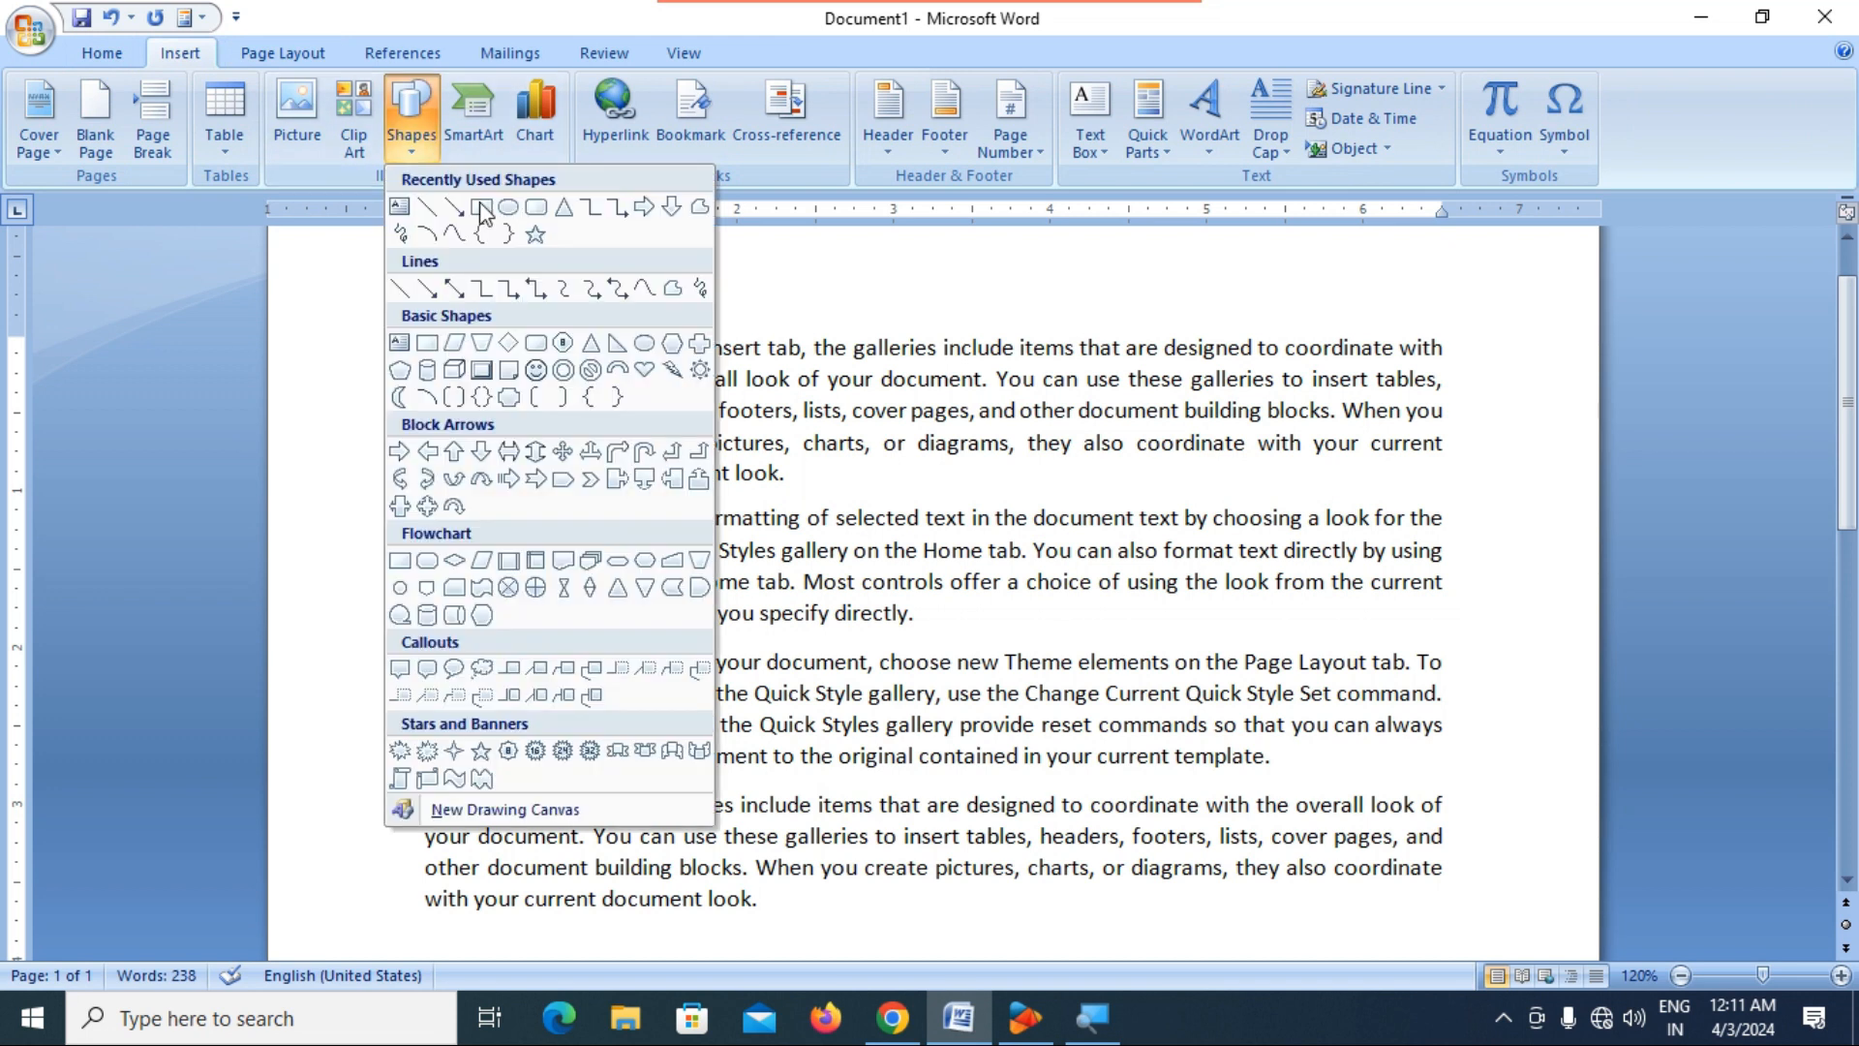
left_click(539, 380)
left_click_drag(435, 340, 597, 473)
left_click(823, 544)
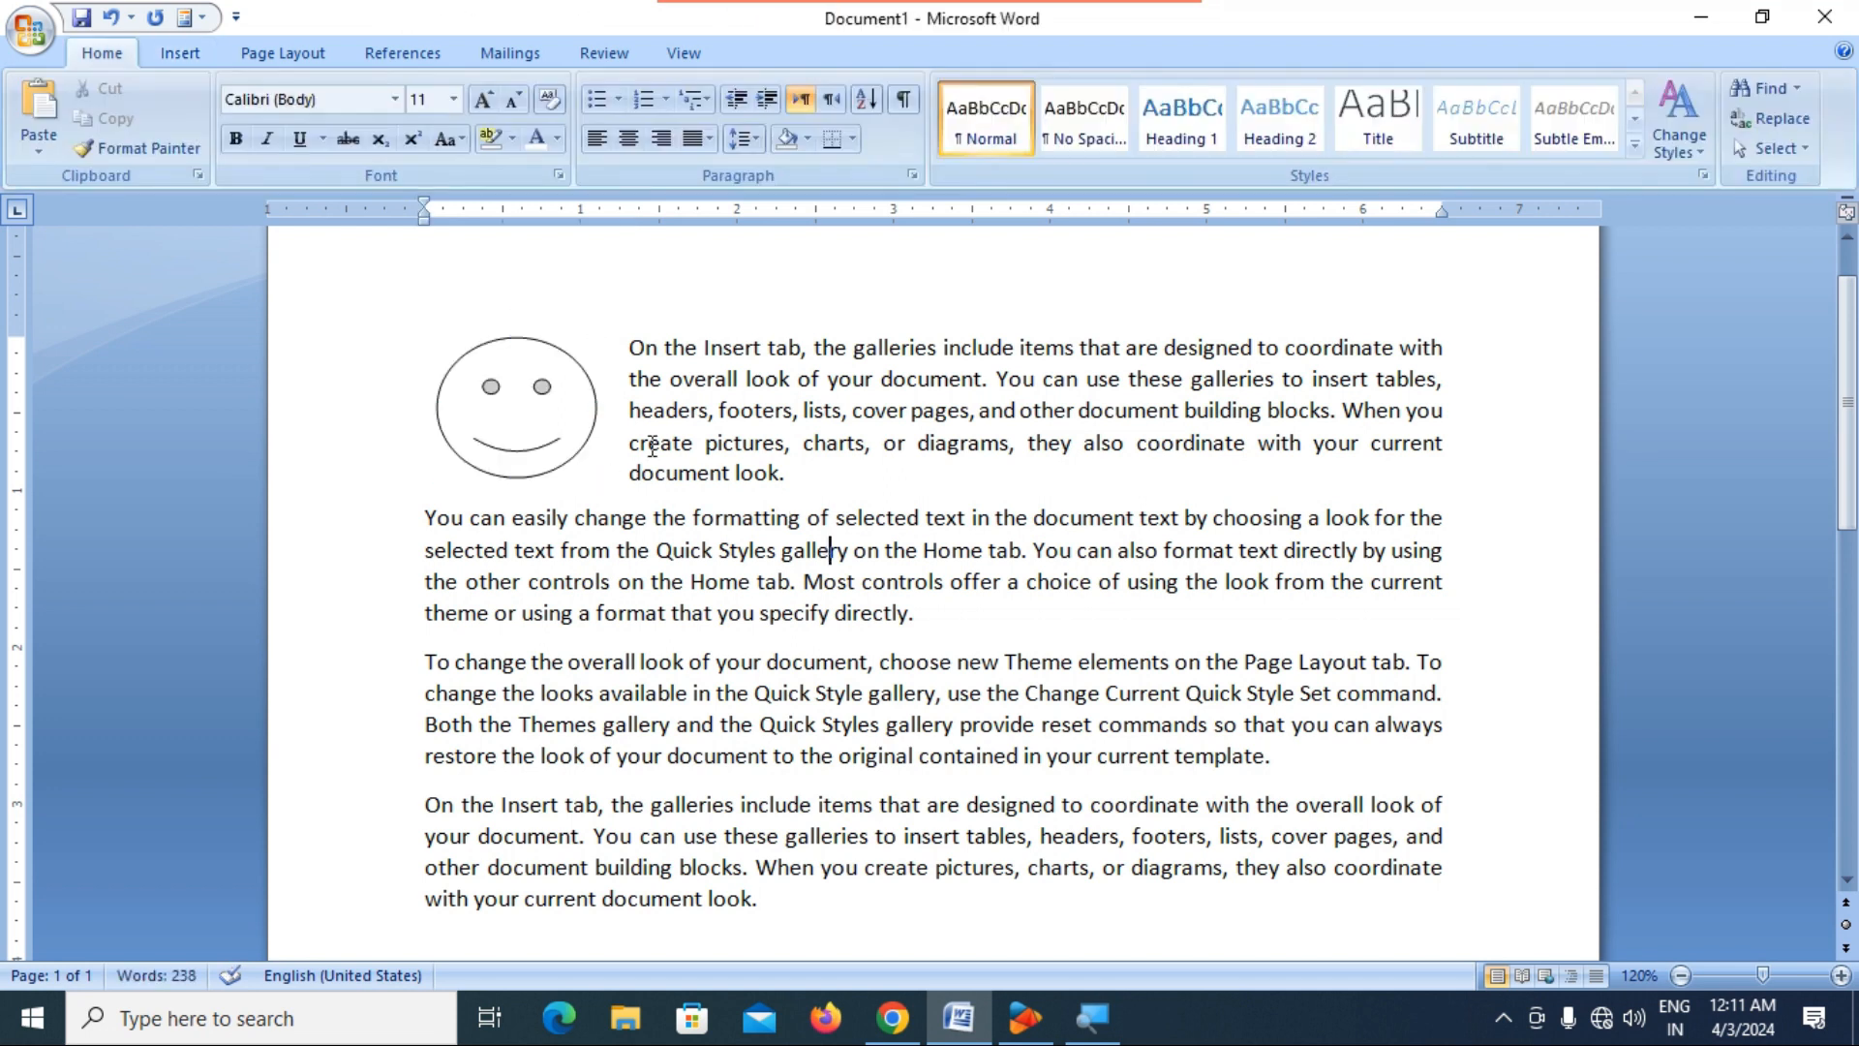
Delete the Smiley Face shape beside the first paragraph.
left_click(560, 426)
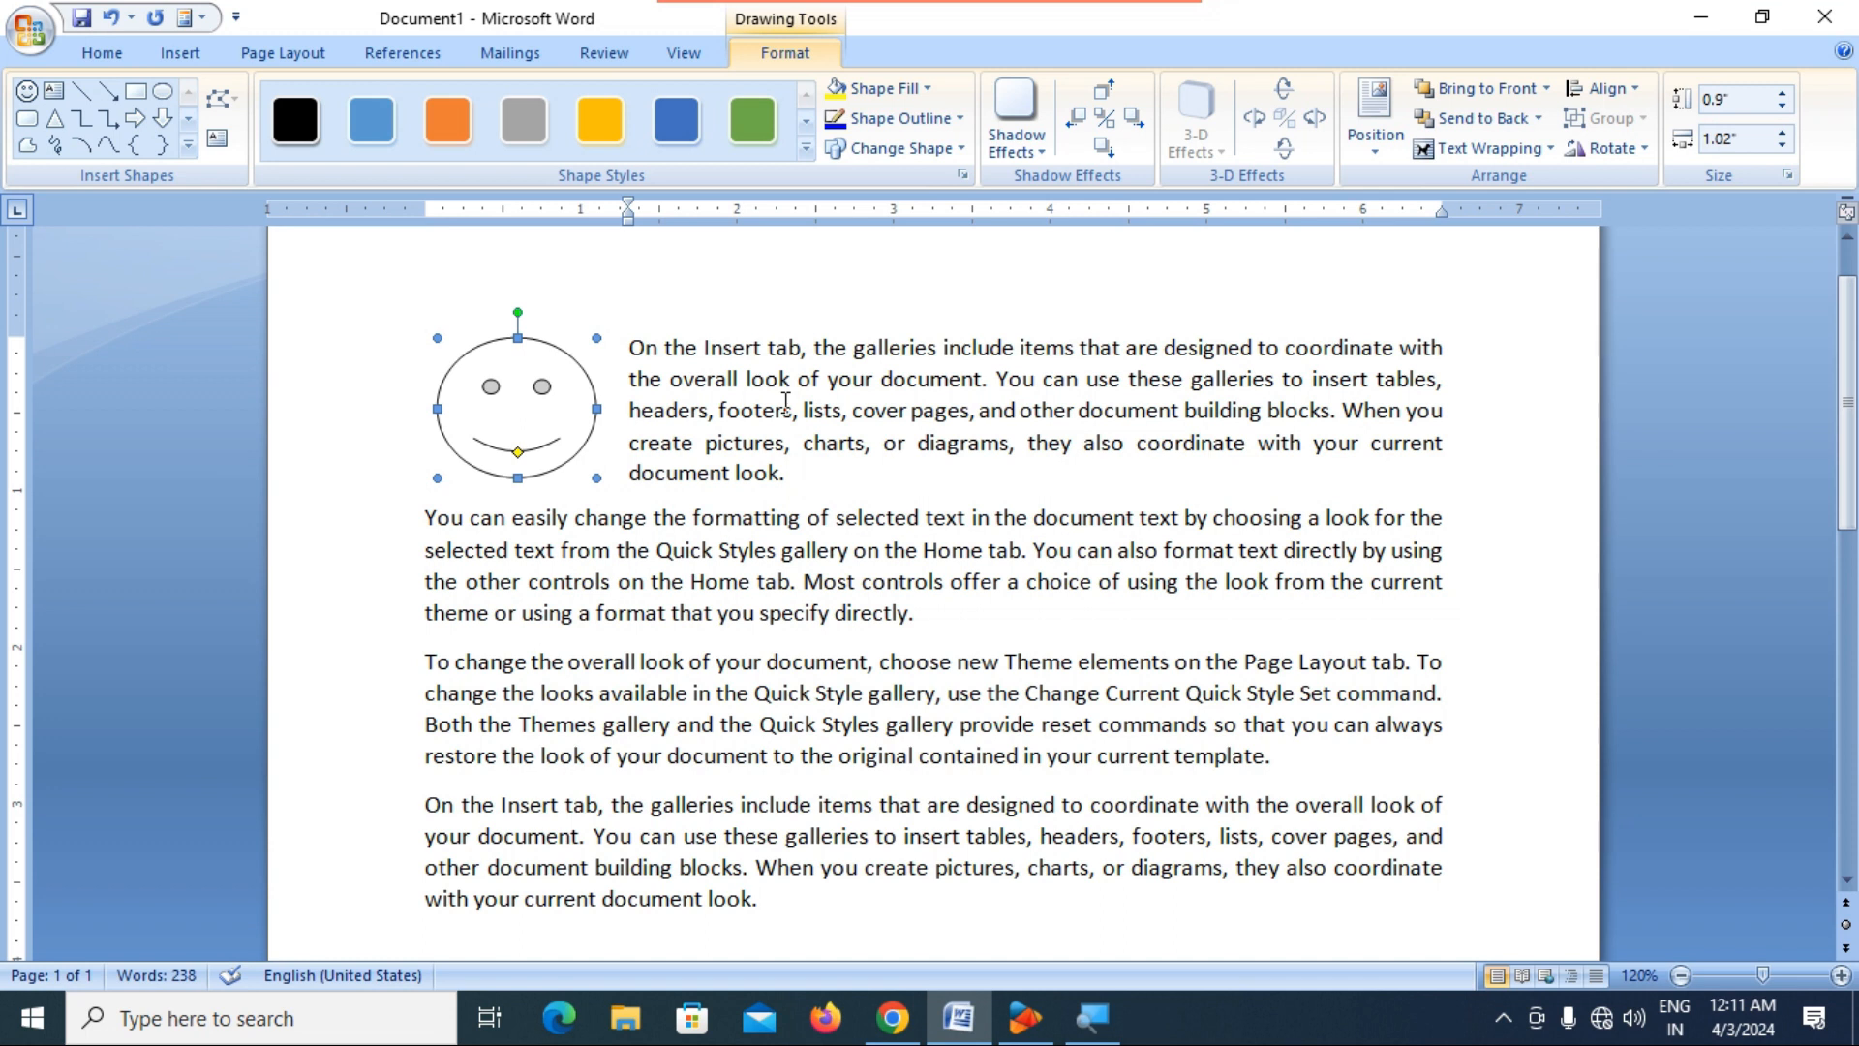
key("Delete")
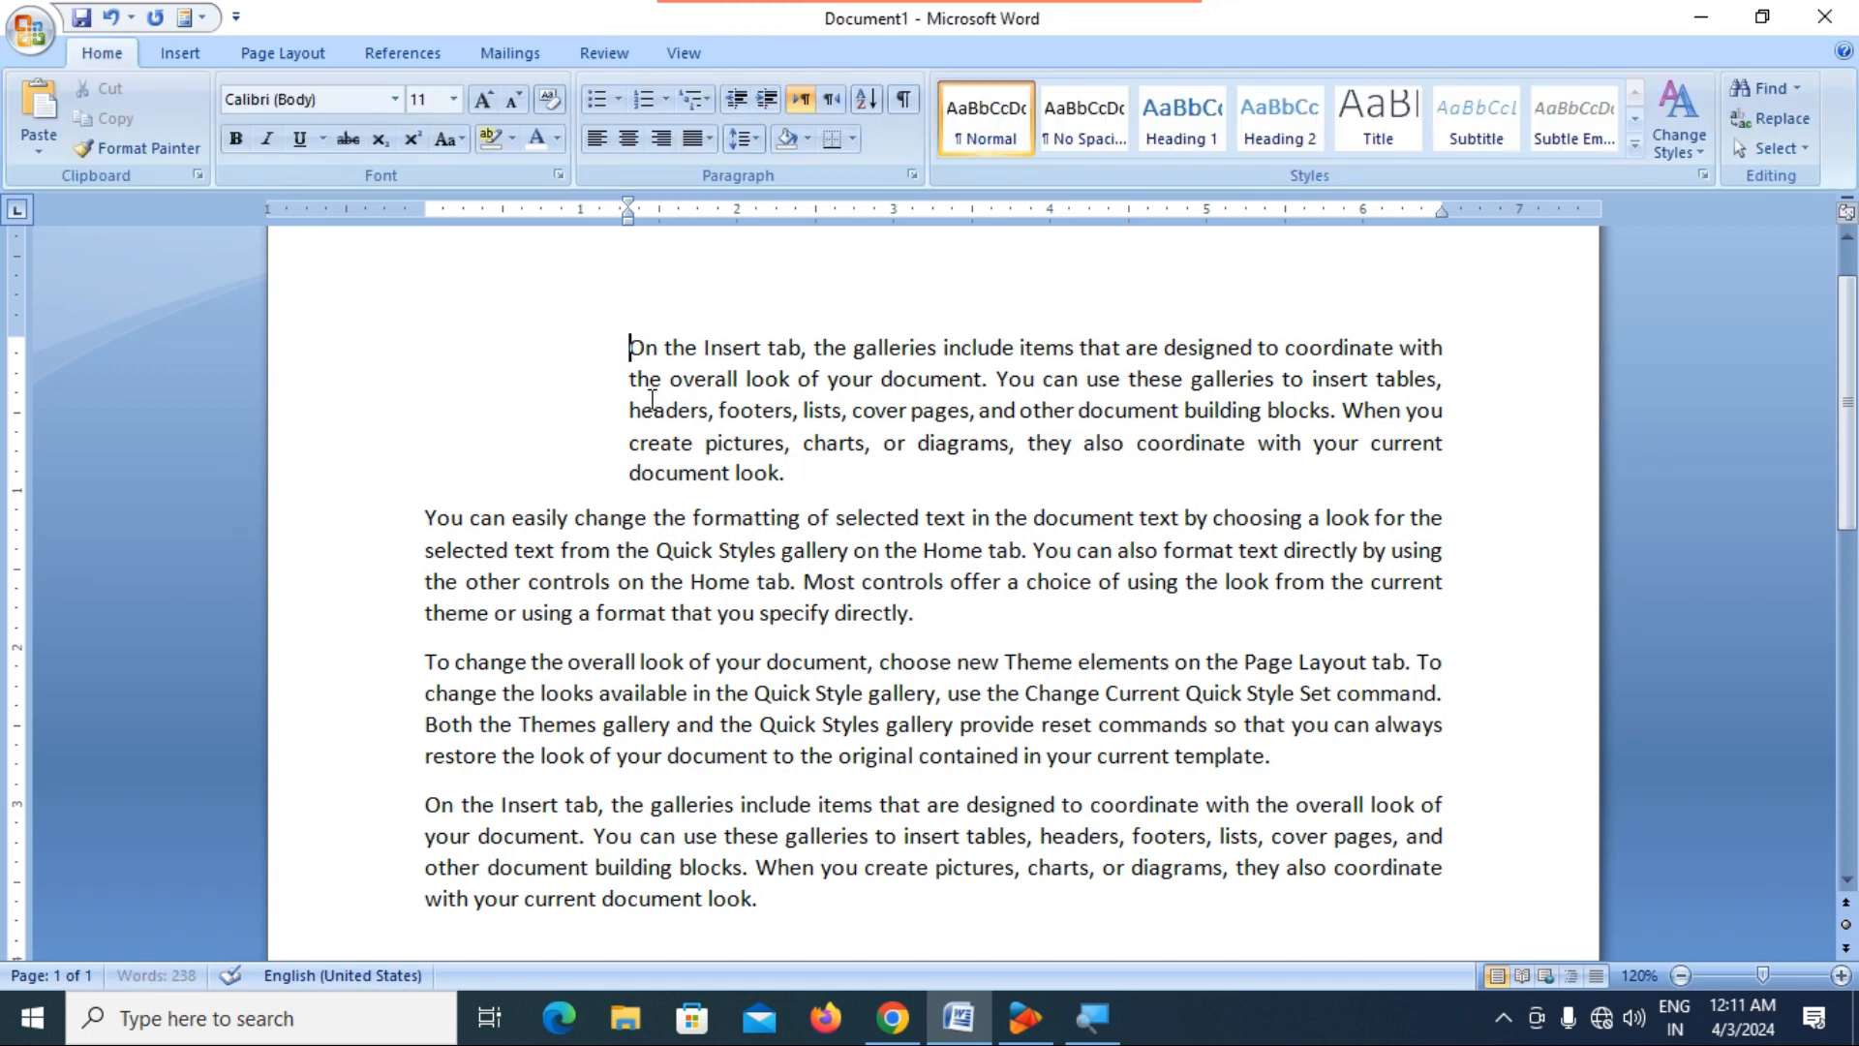
Reduce the first paragraph's left indent to 0".
left_click(179, 53)
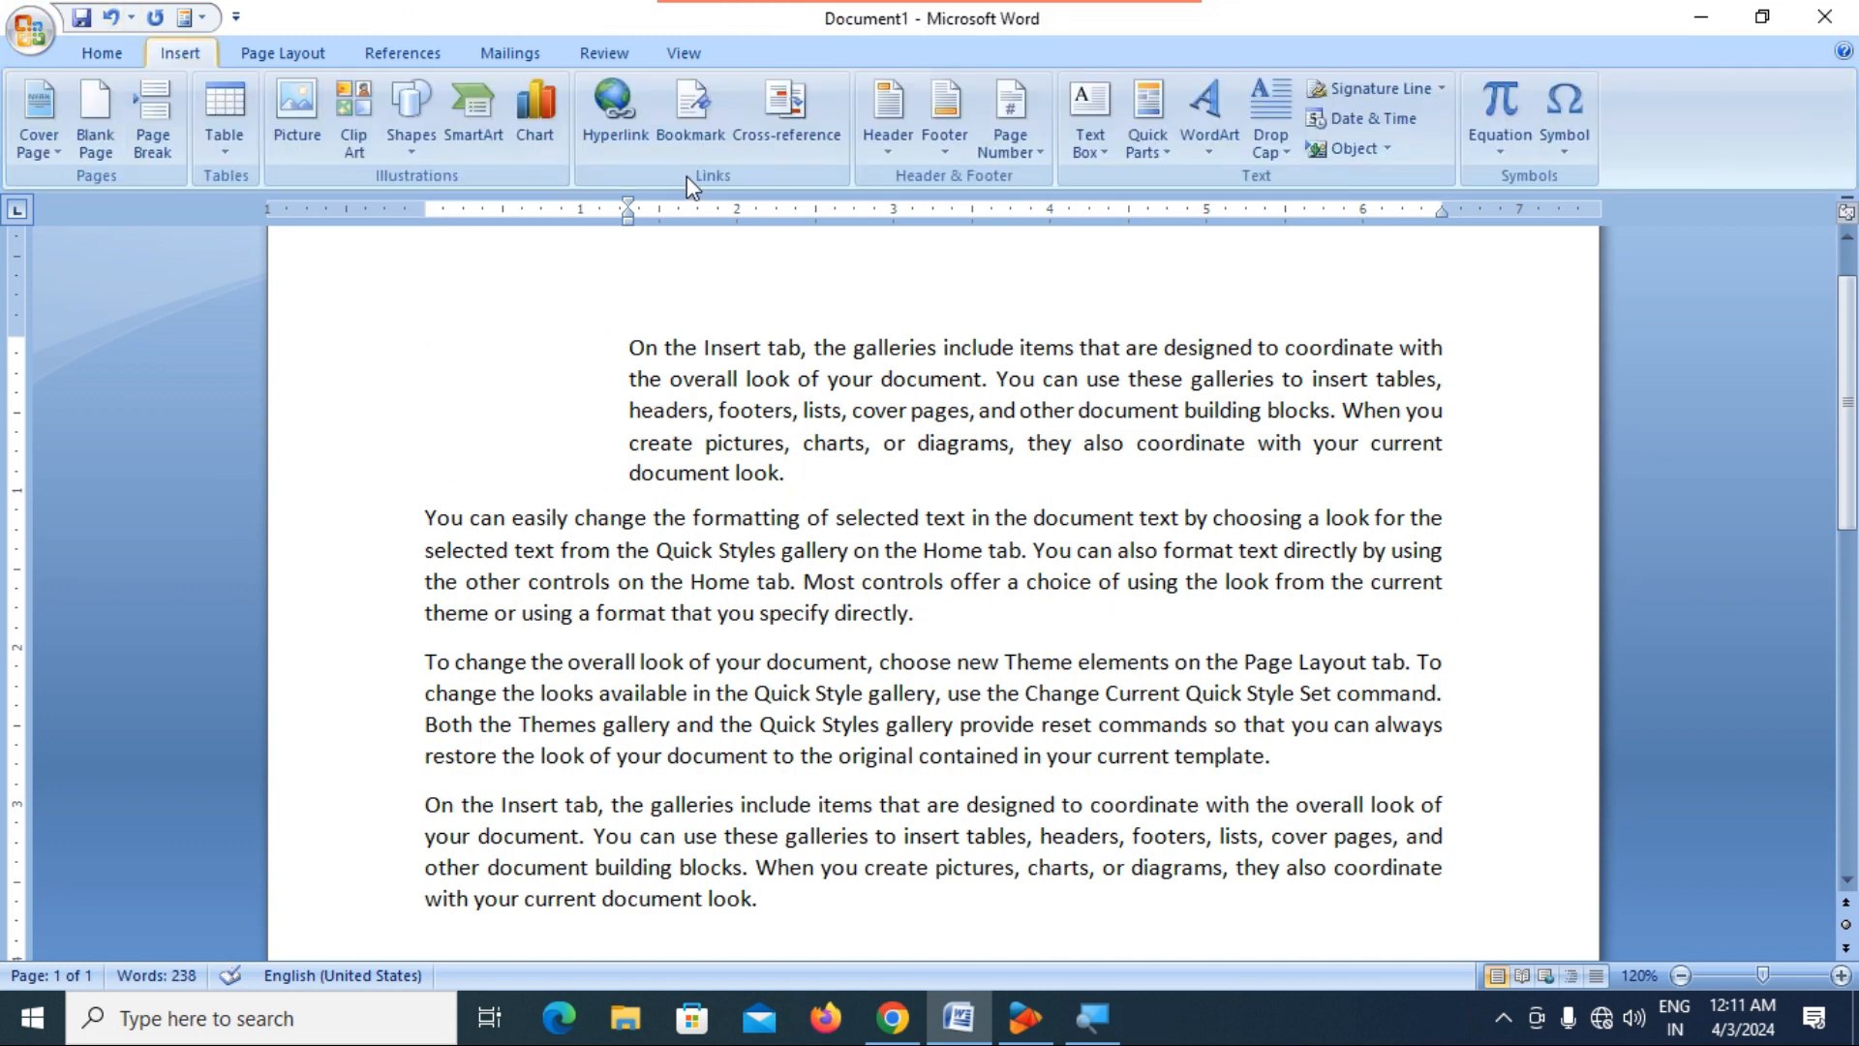
left_click(291, 53)
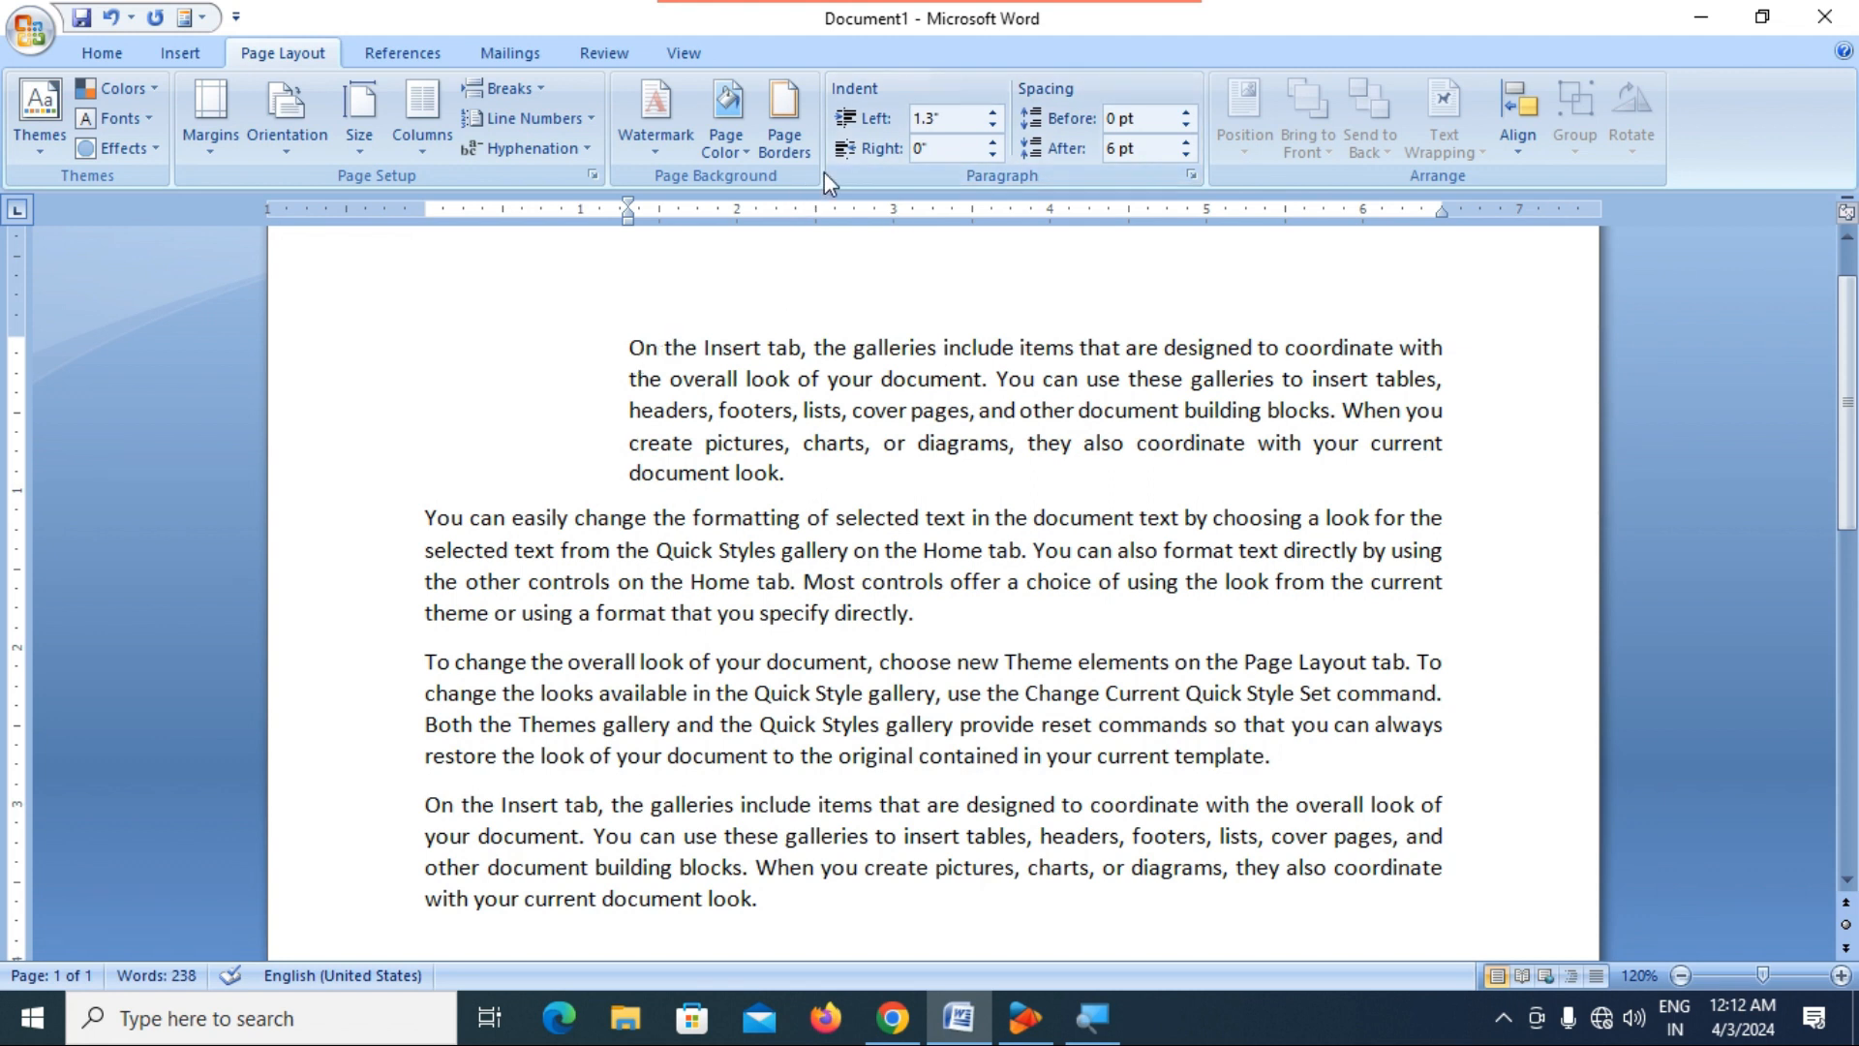
left_click(102, 52)
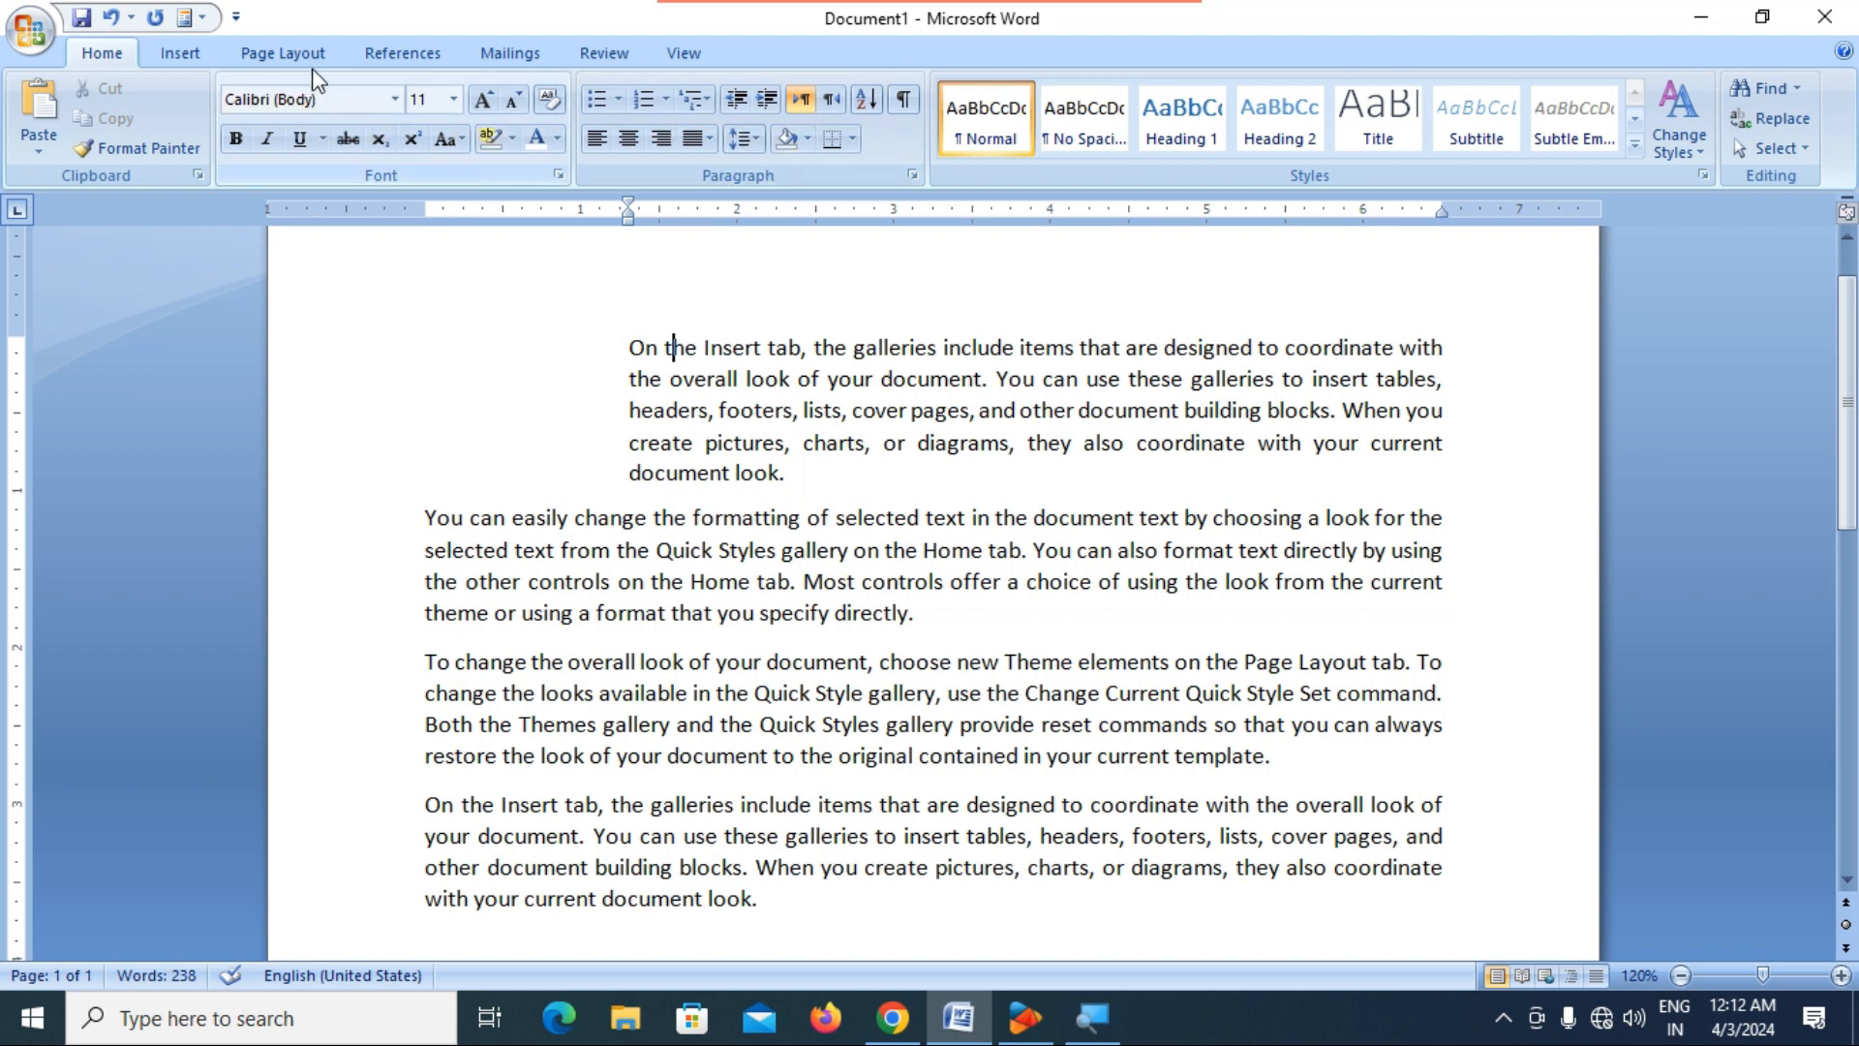
left_click(290, 54)
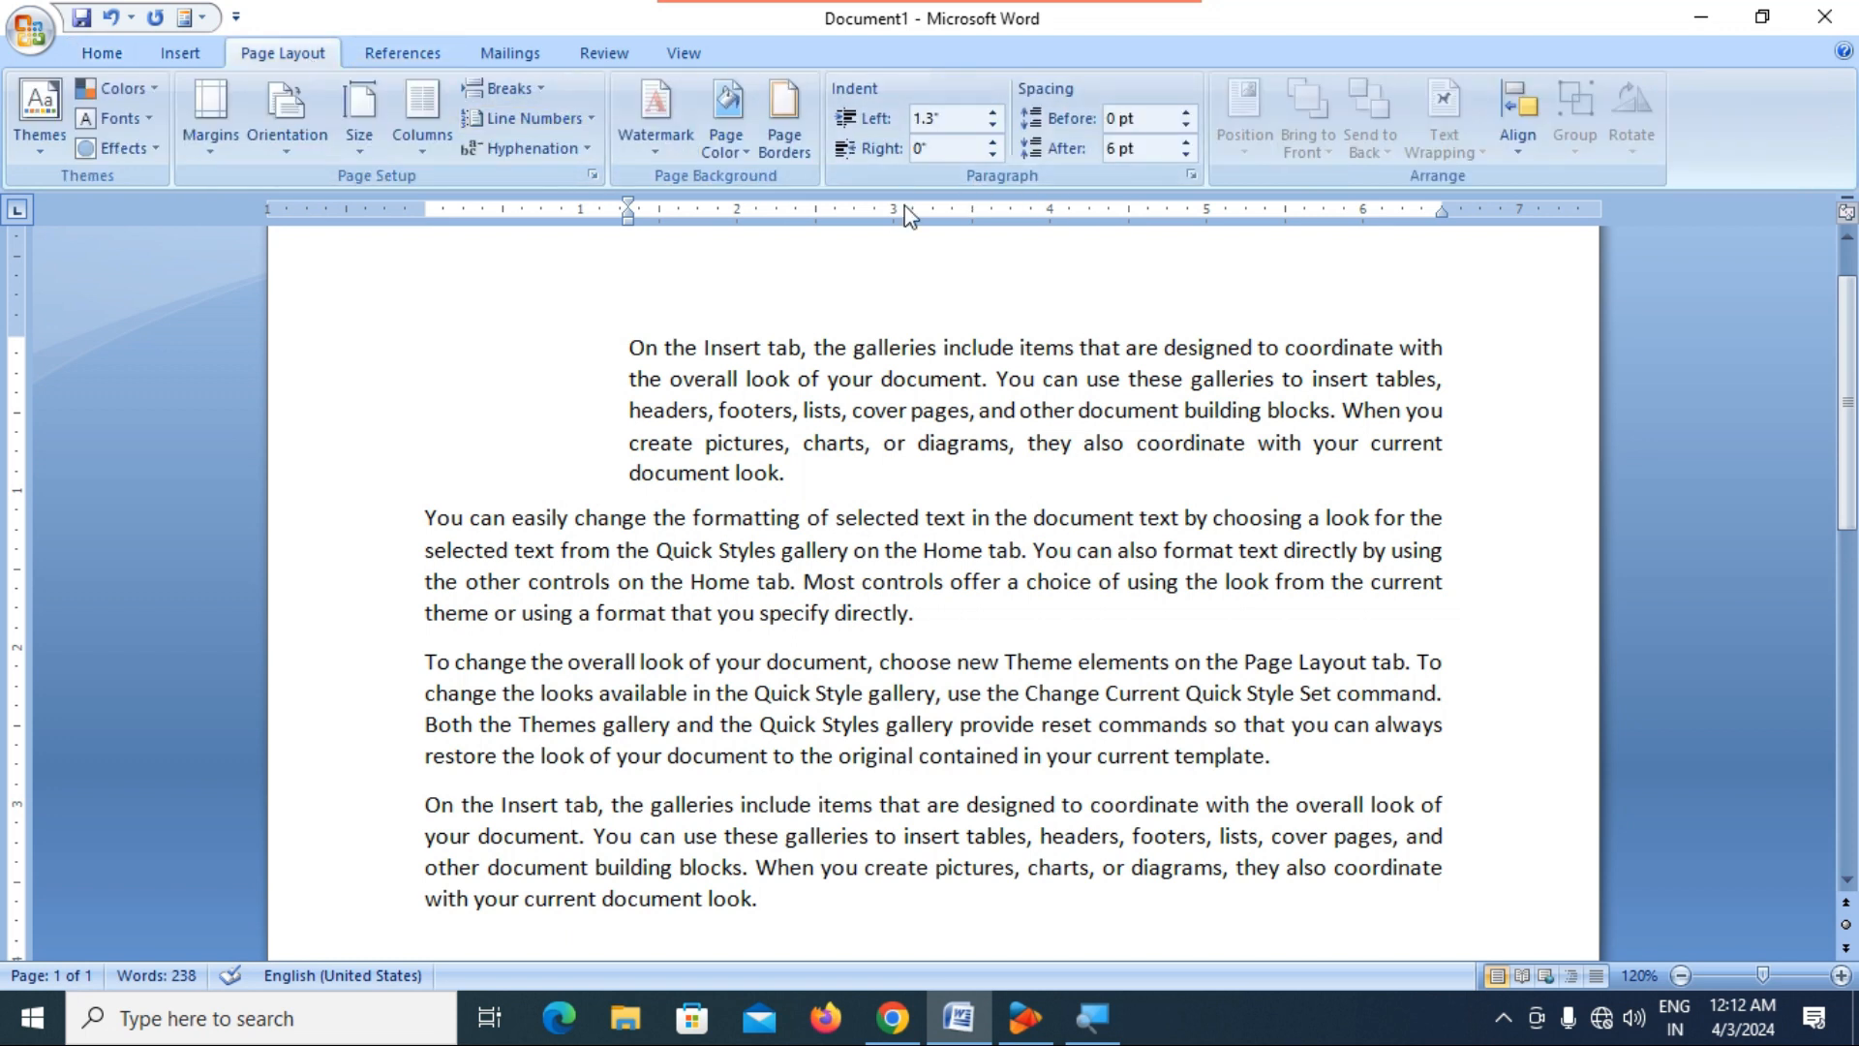
left_click(992, 124)
left_click(992, 124)
left_click(992, 124)
left_click(993, 124)
left_click(992, 124)
left_click(993, 123)
left_click(992, 124)
left_click(993, 124)
left_click(992, 124)
left_click(992, 124)
left_click(993, 124)
left_click(992, 124)
left_click(993, 124)
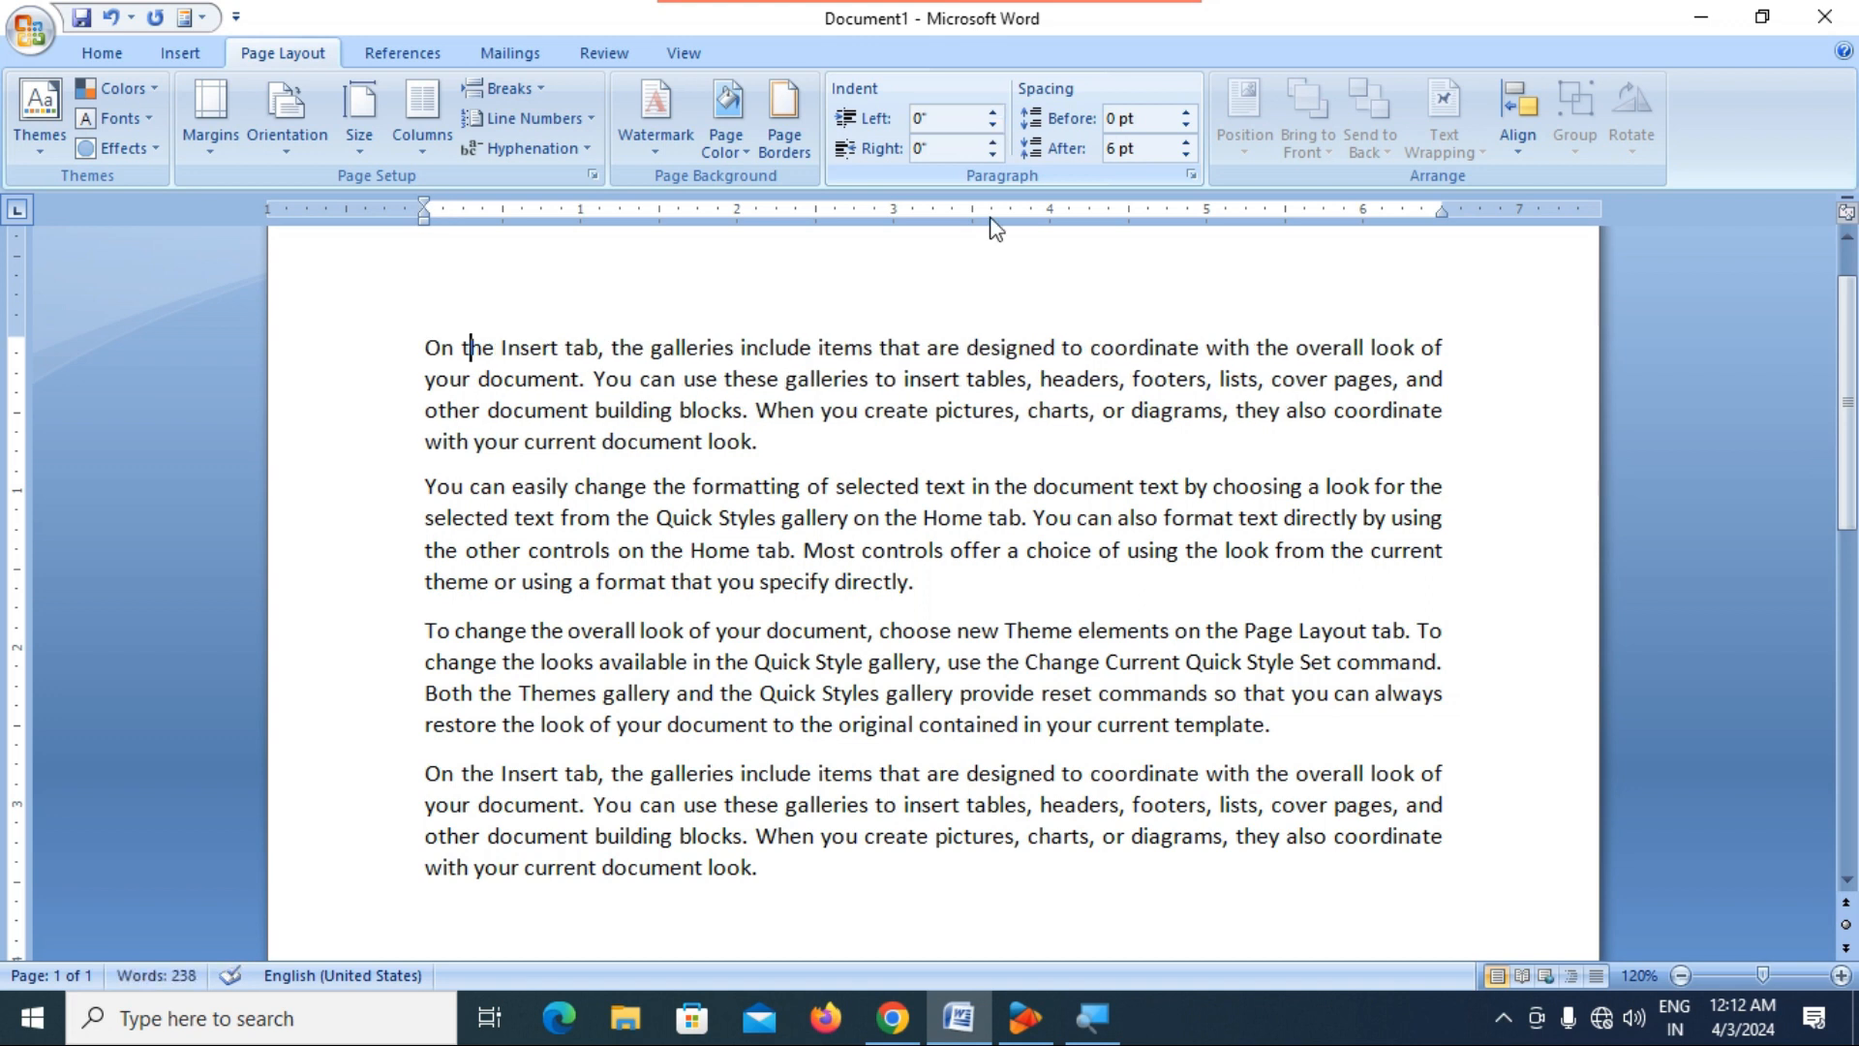
Highlight the entire first paragraph in bright green.
left_click(469, 349)
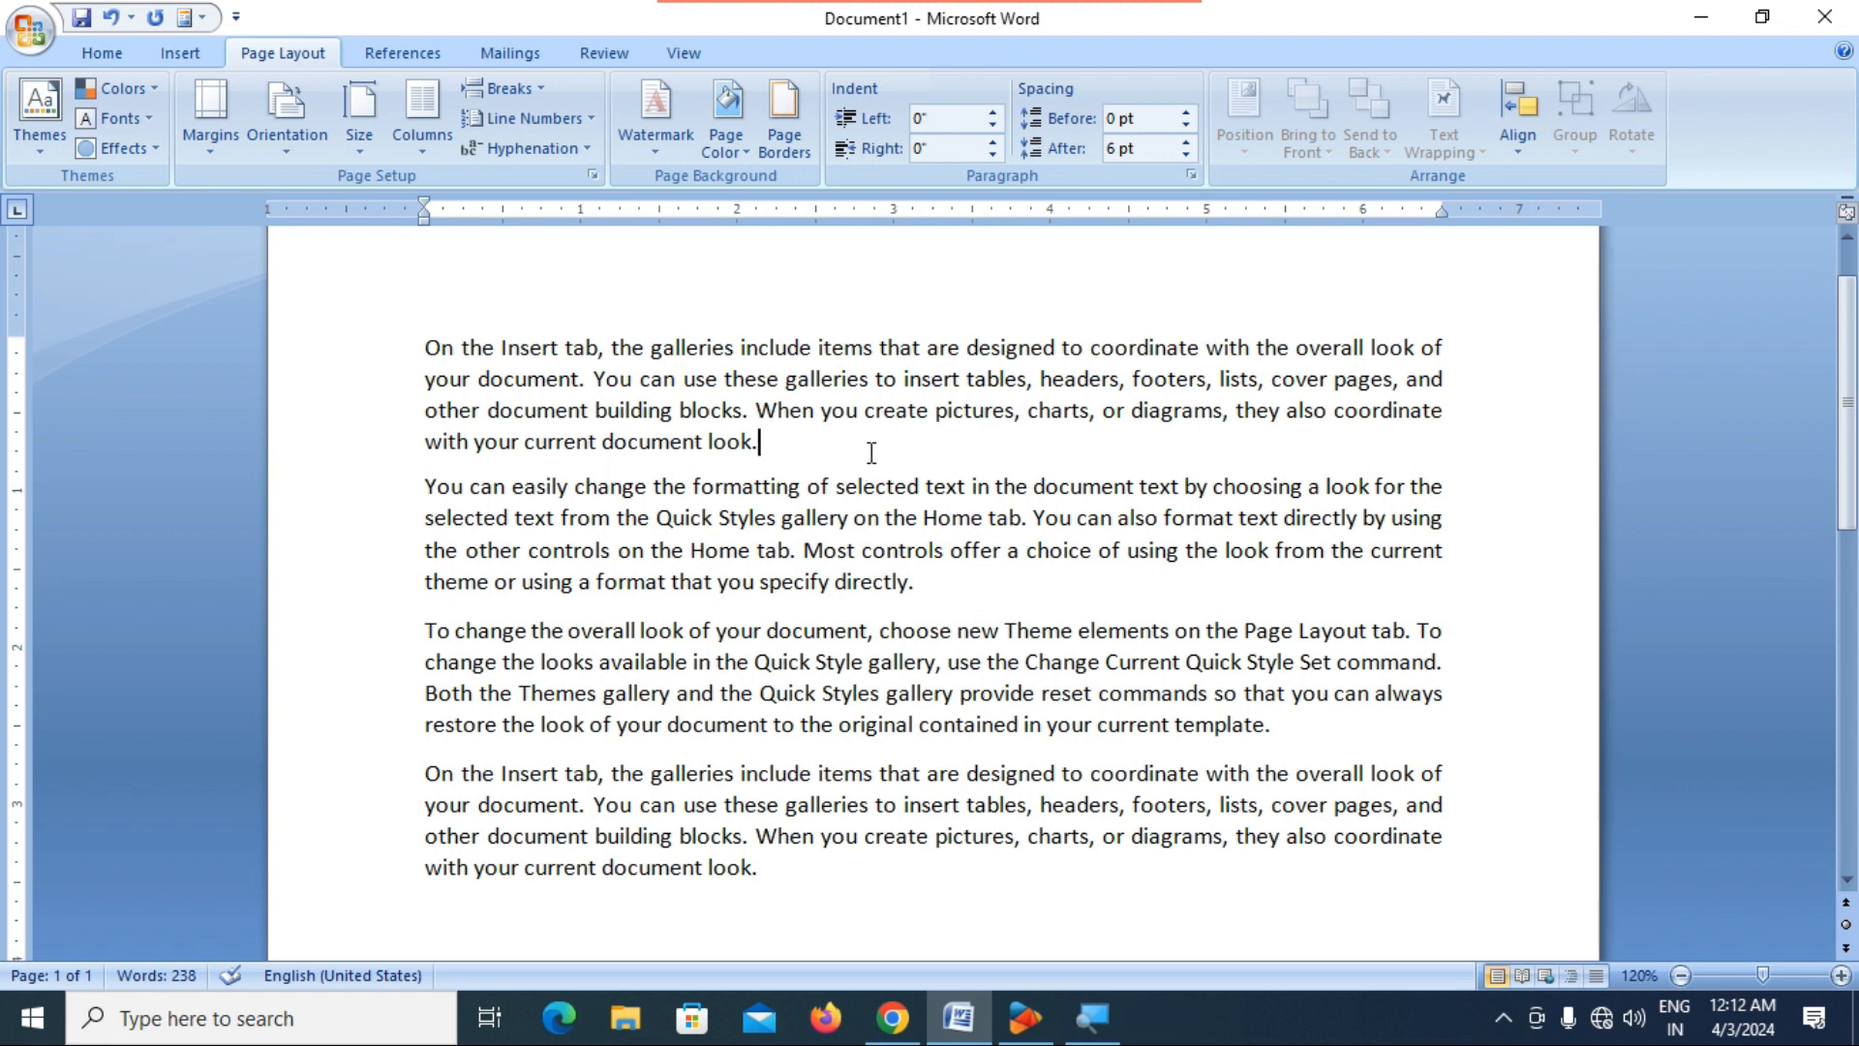
left_click_drag(425, 347, 790, 441)
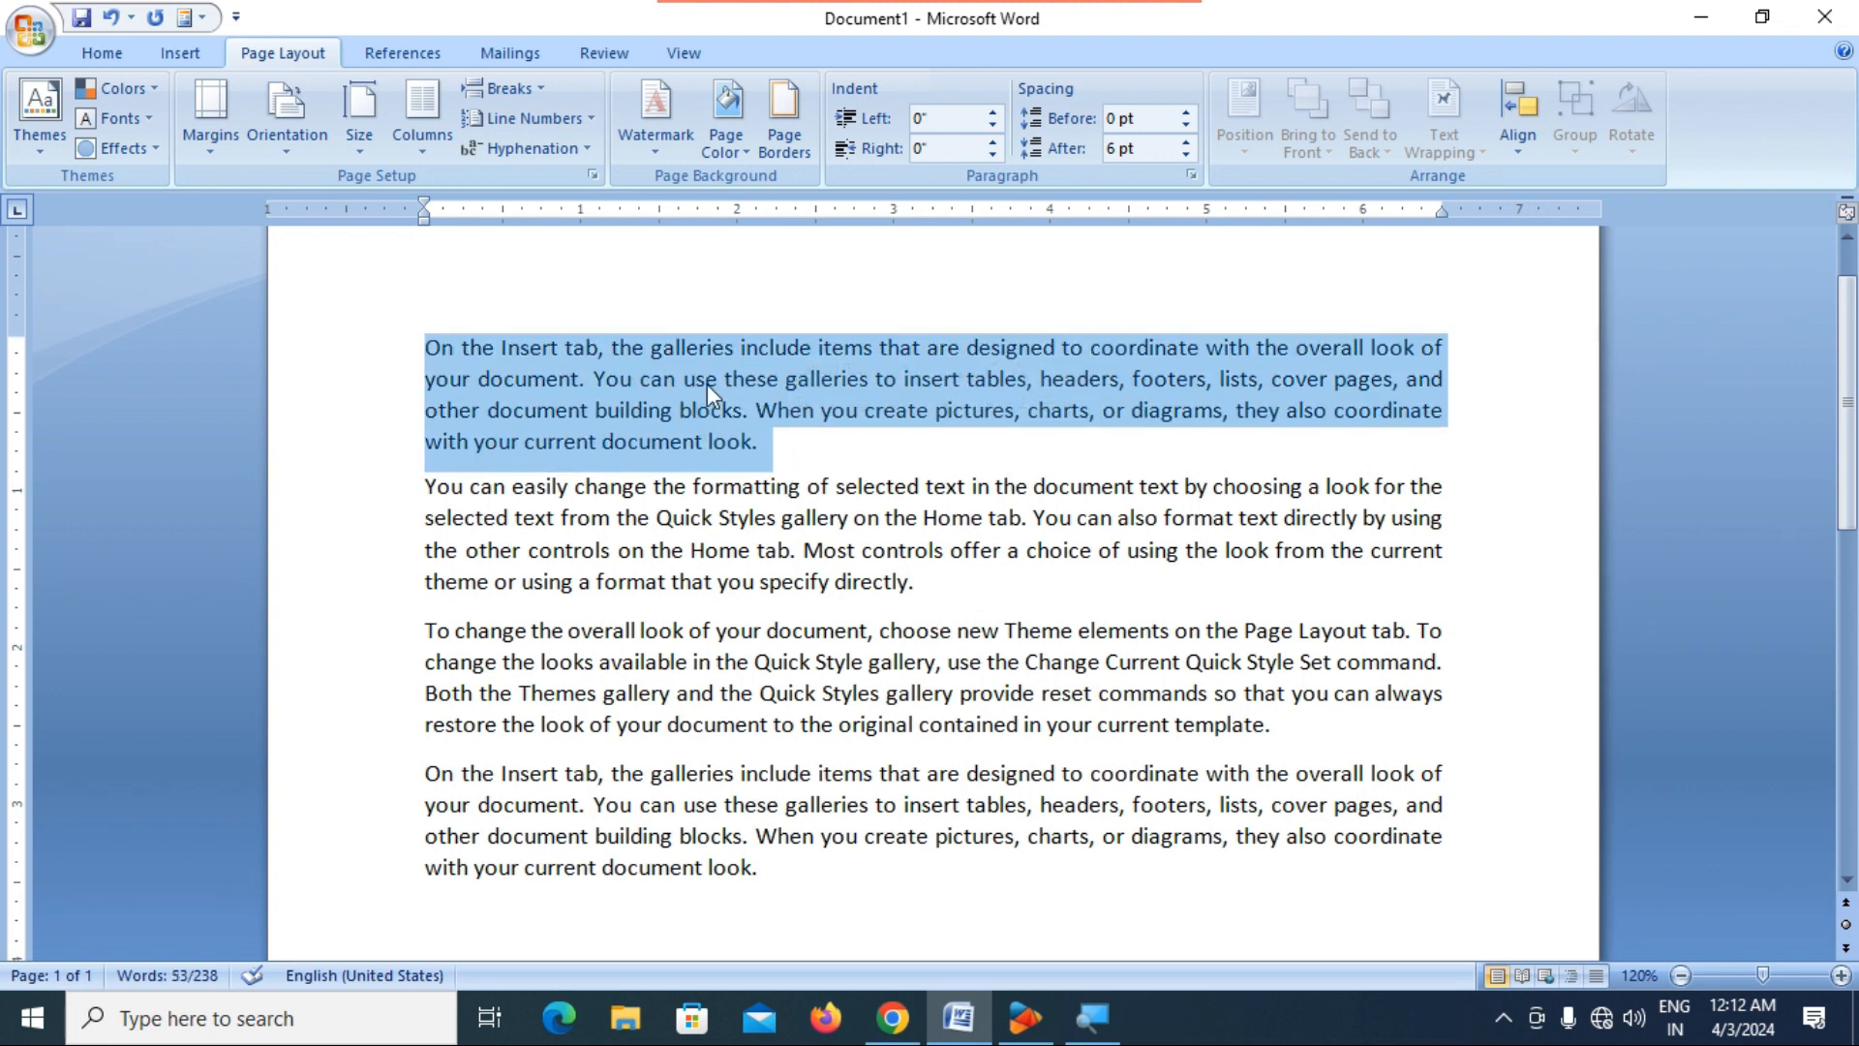
left_click(97, 50)
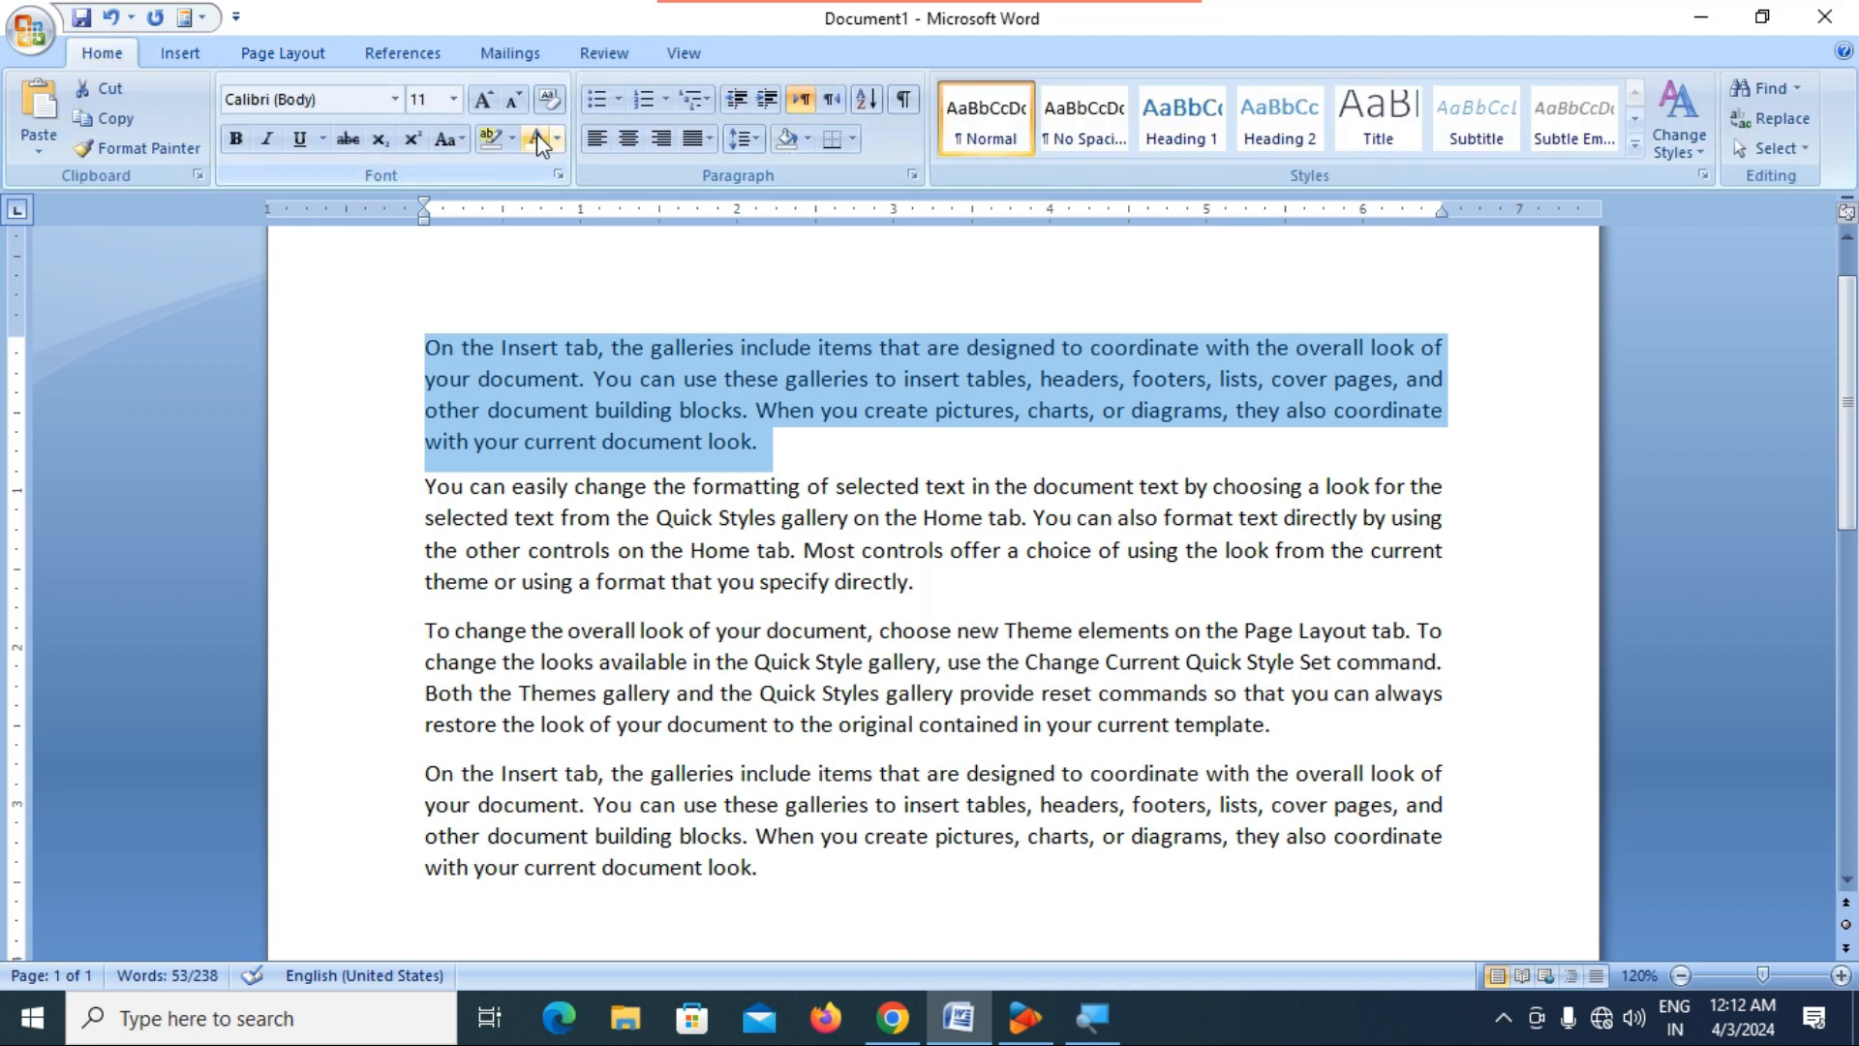
left_click(512, 139)
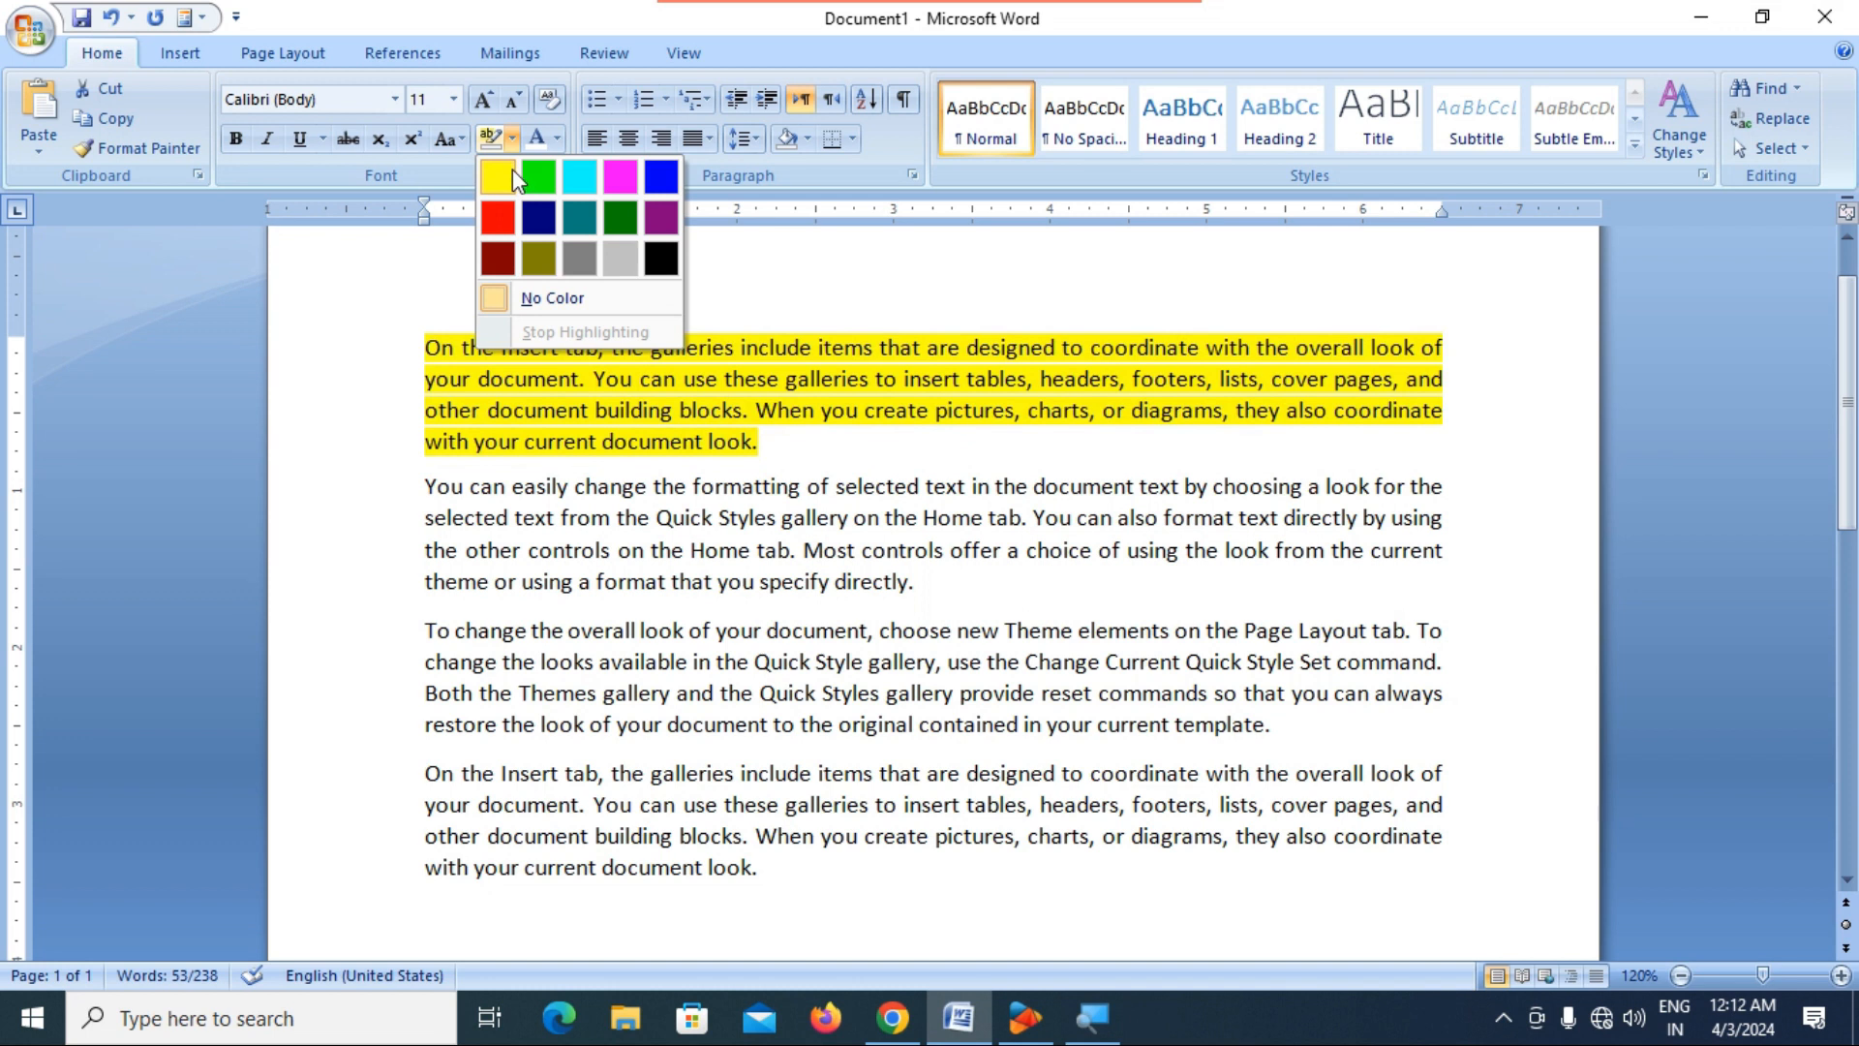
left_click(539, 179)
left_click(610, 544)
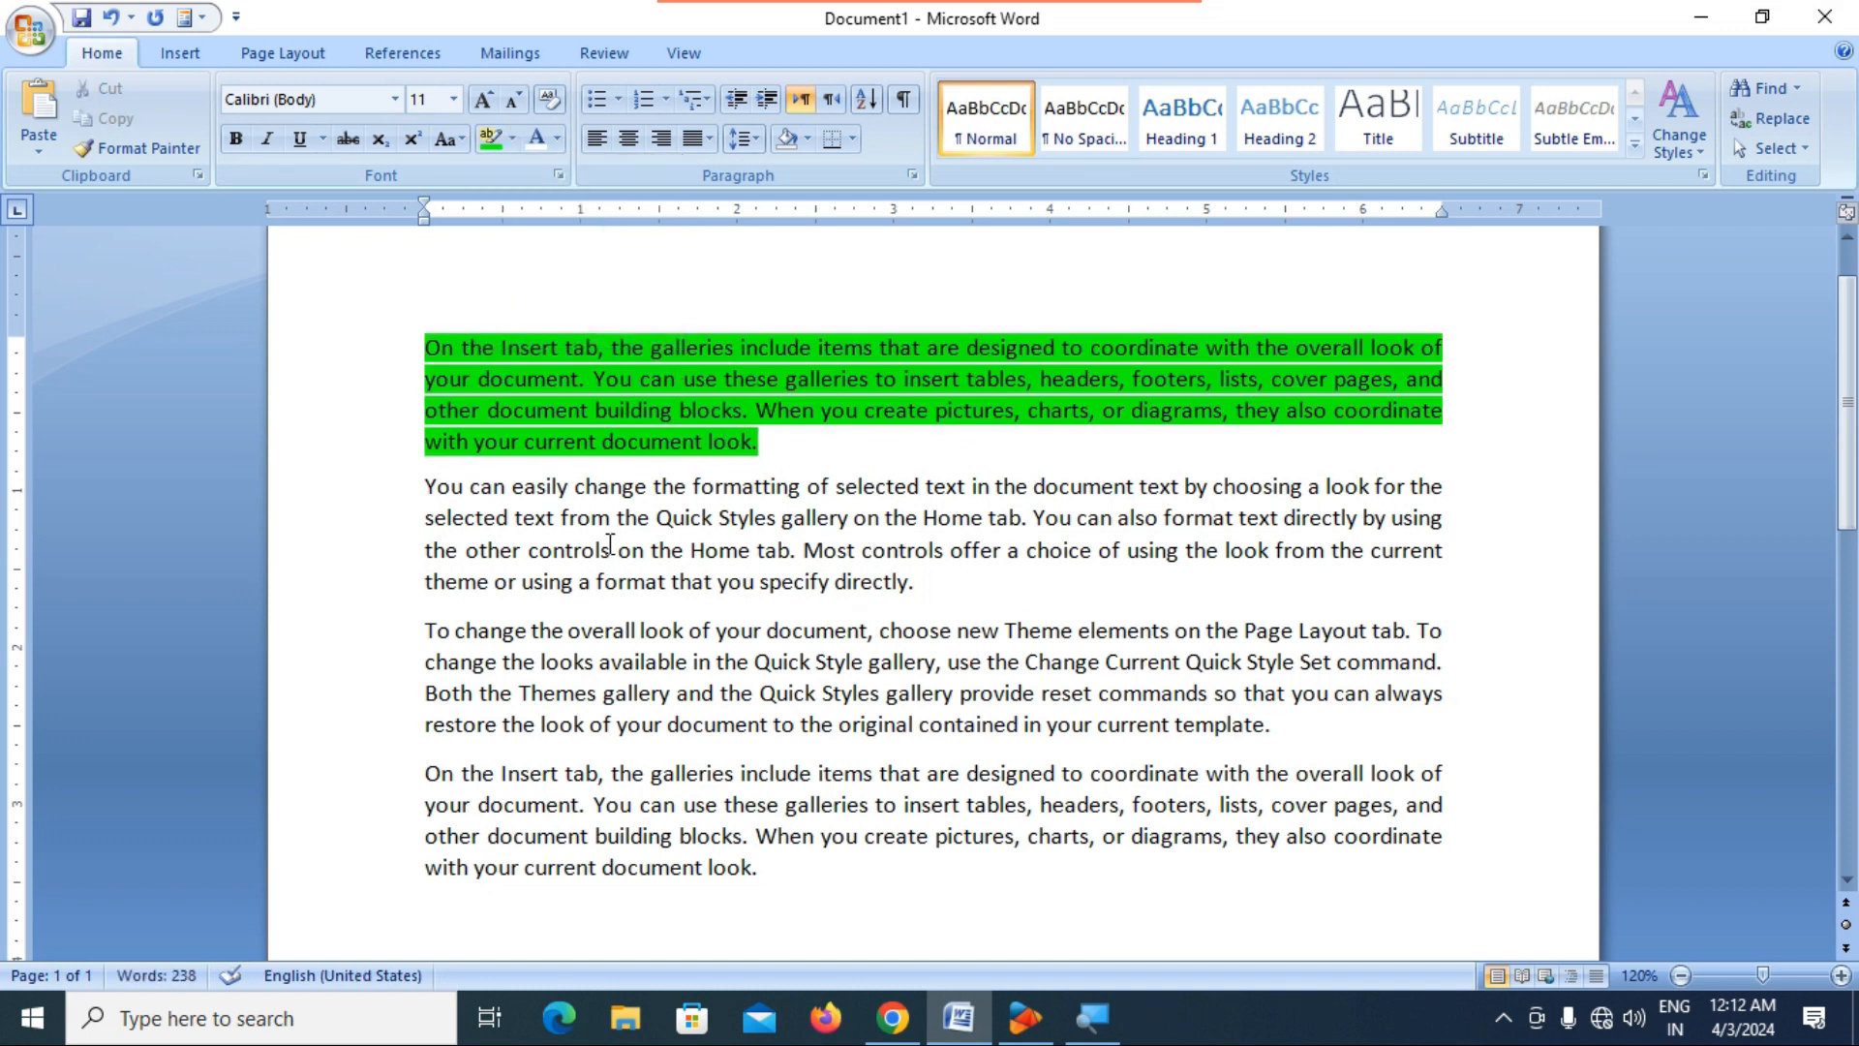
Highlight the entire second paragraph in turquoise.
left_click_drag(419, 491, 955, 587)
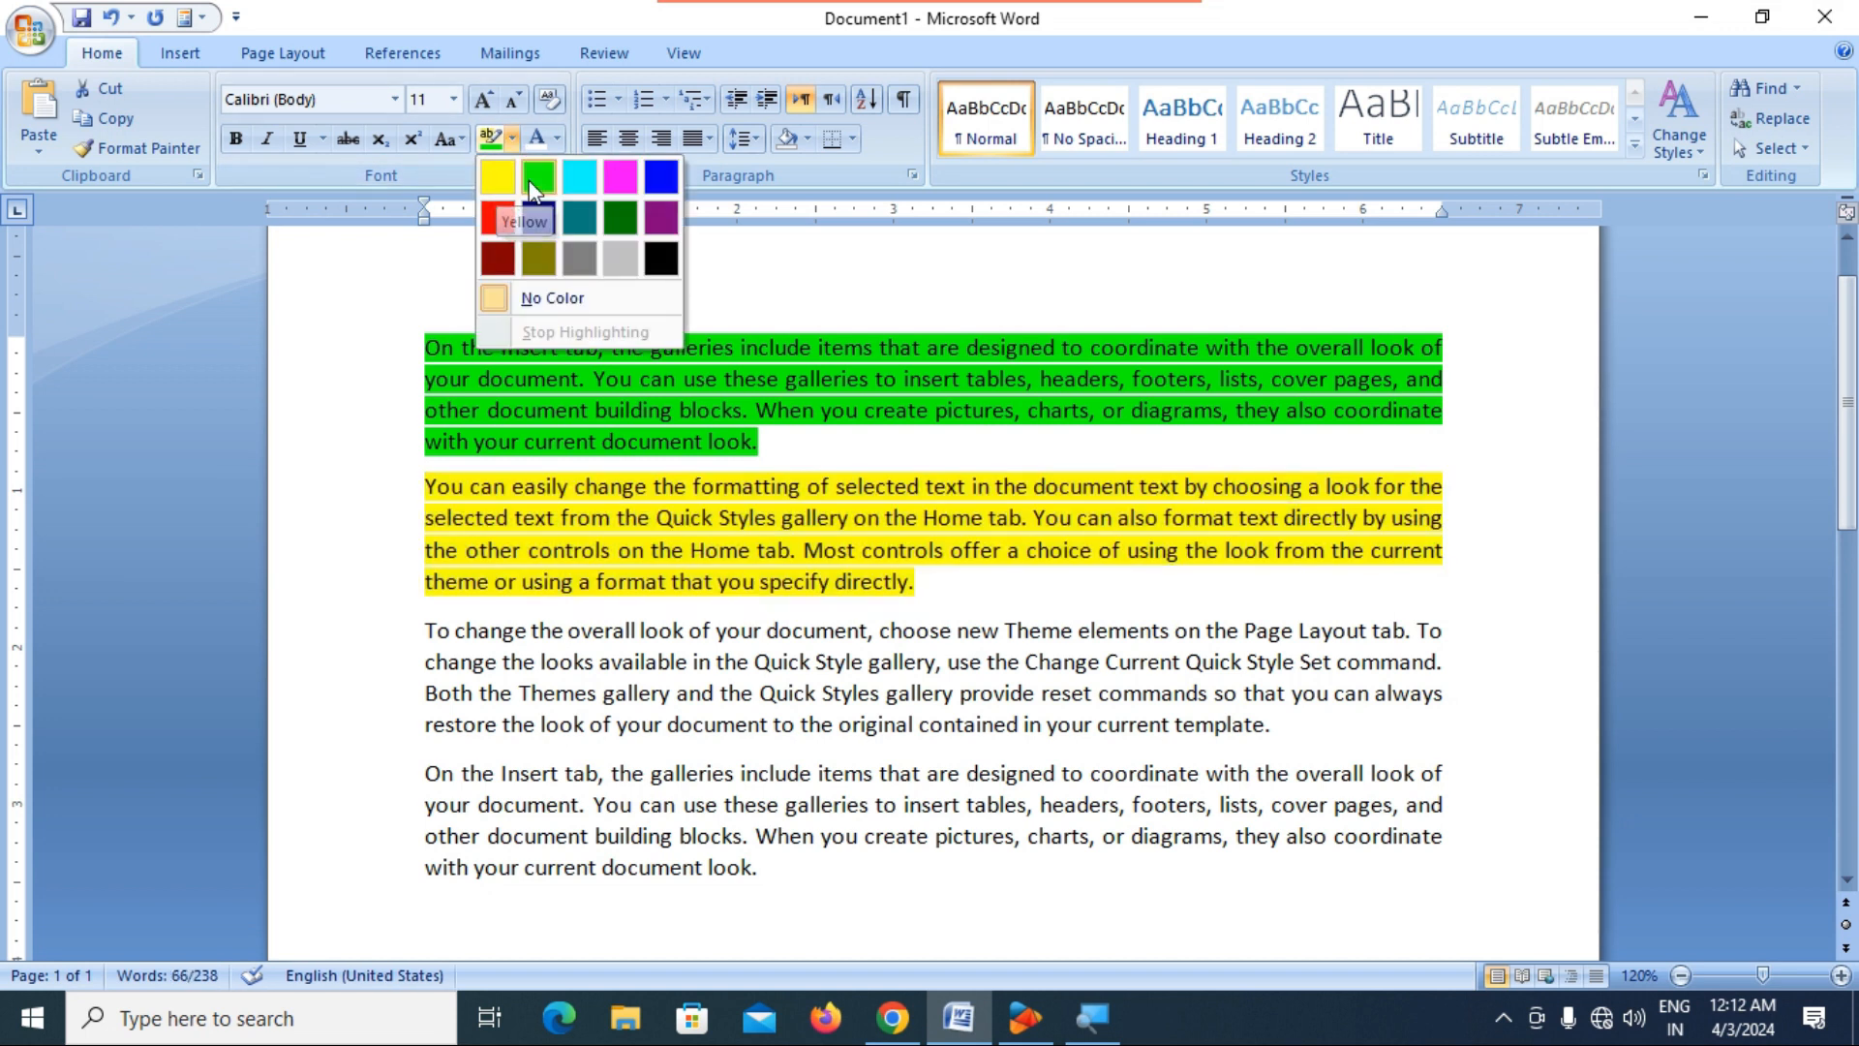
left_click(579, 189)
left_click(953, 608)
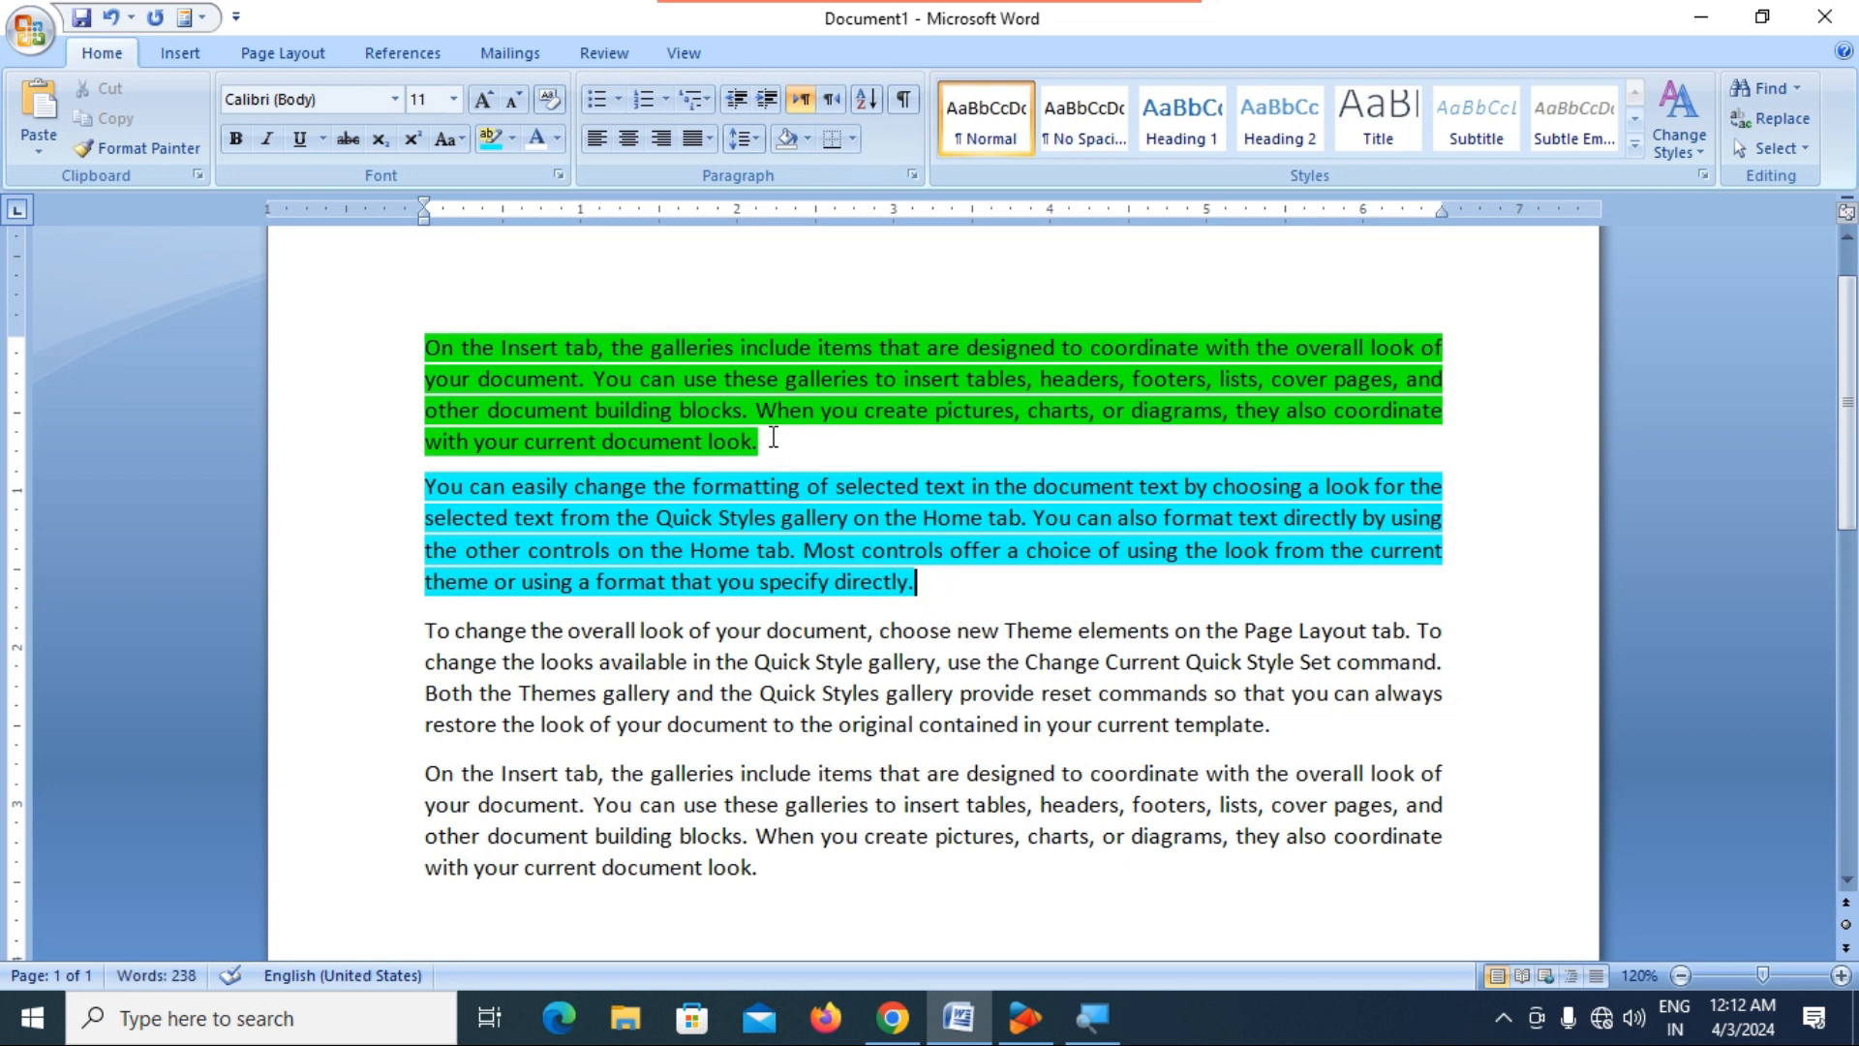
left_click_drag(433, 346, 804, 447)
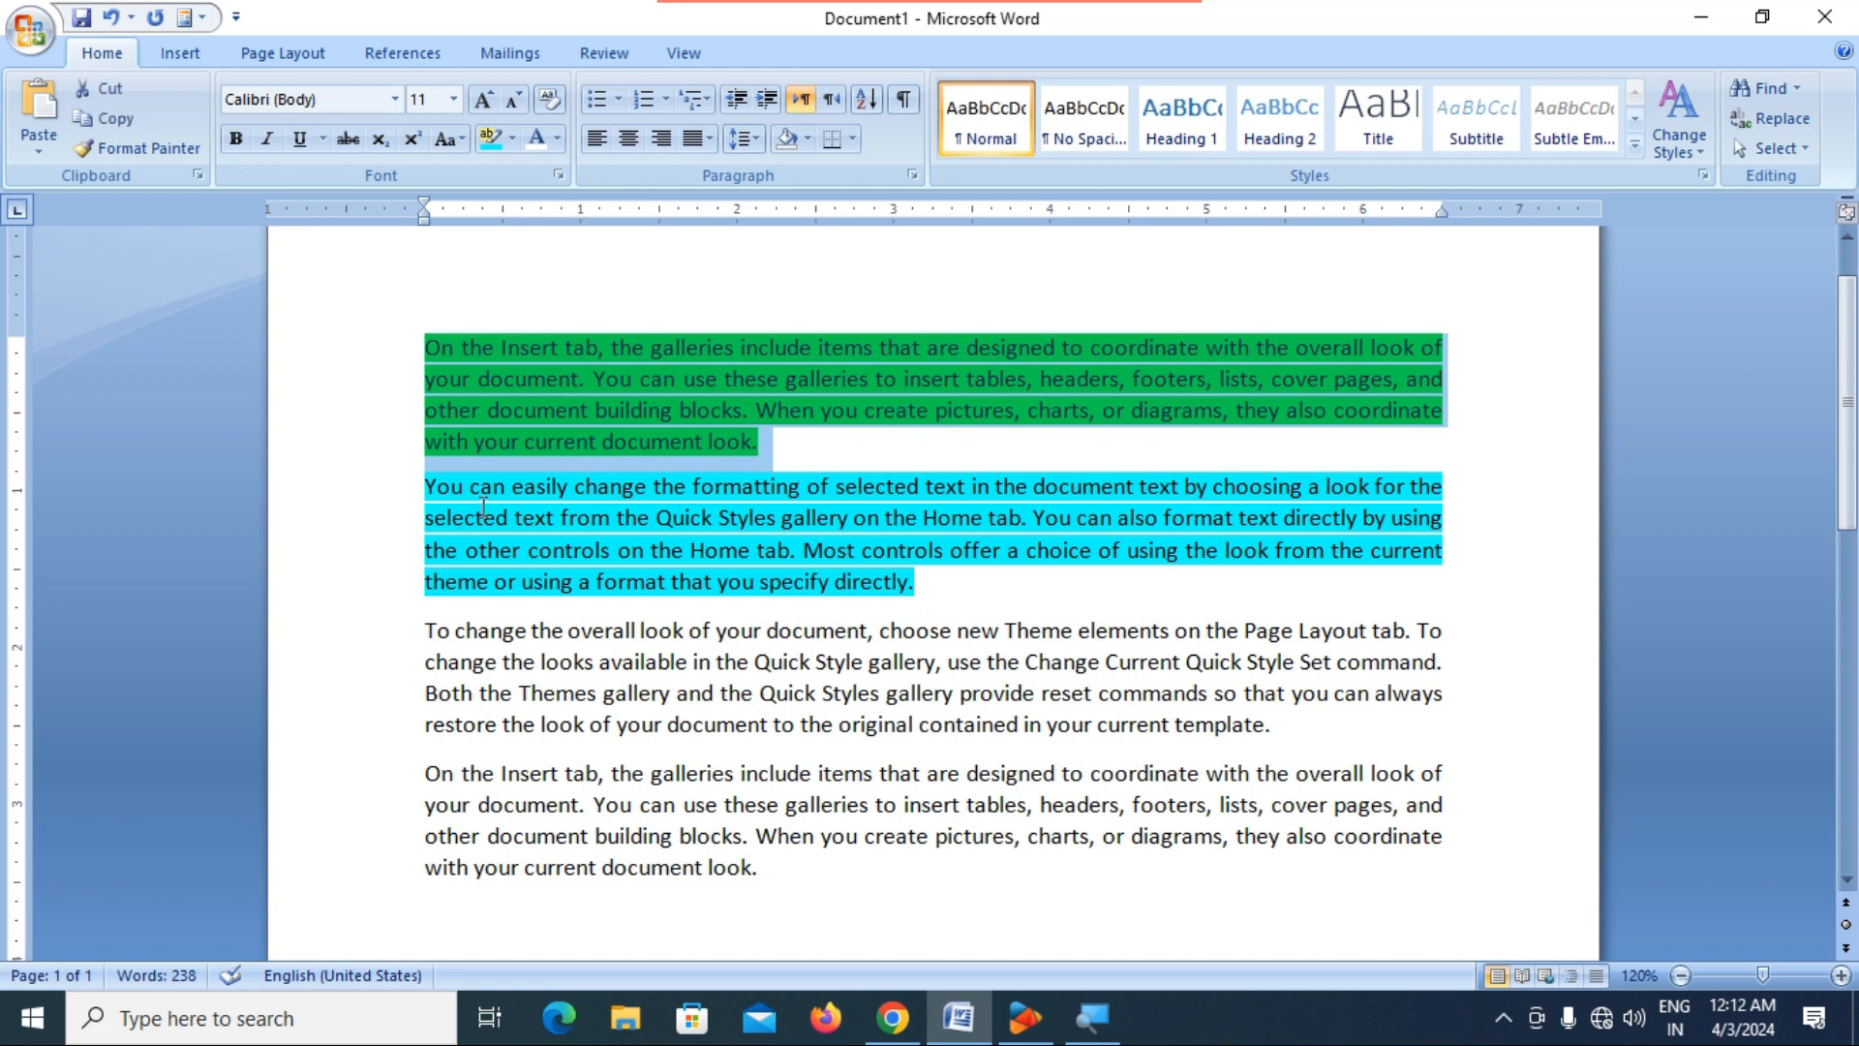
left_click_drag(429, 486, 925, 588)
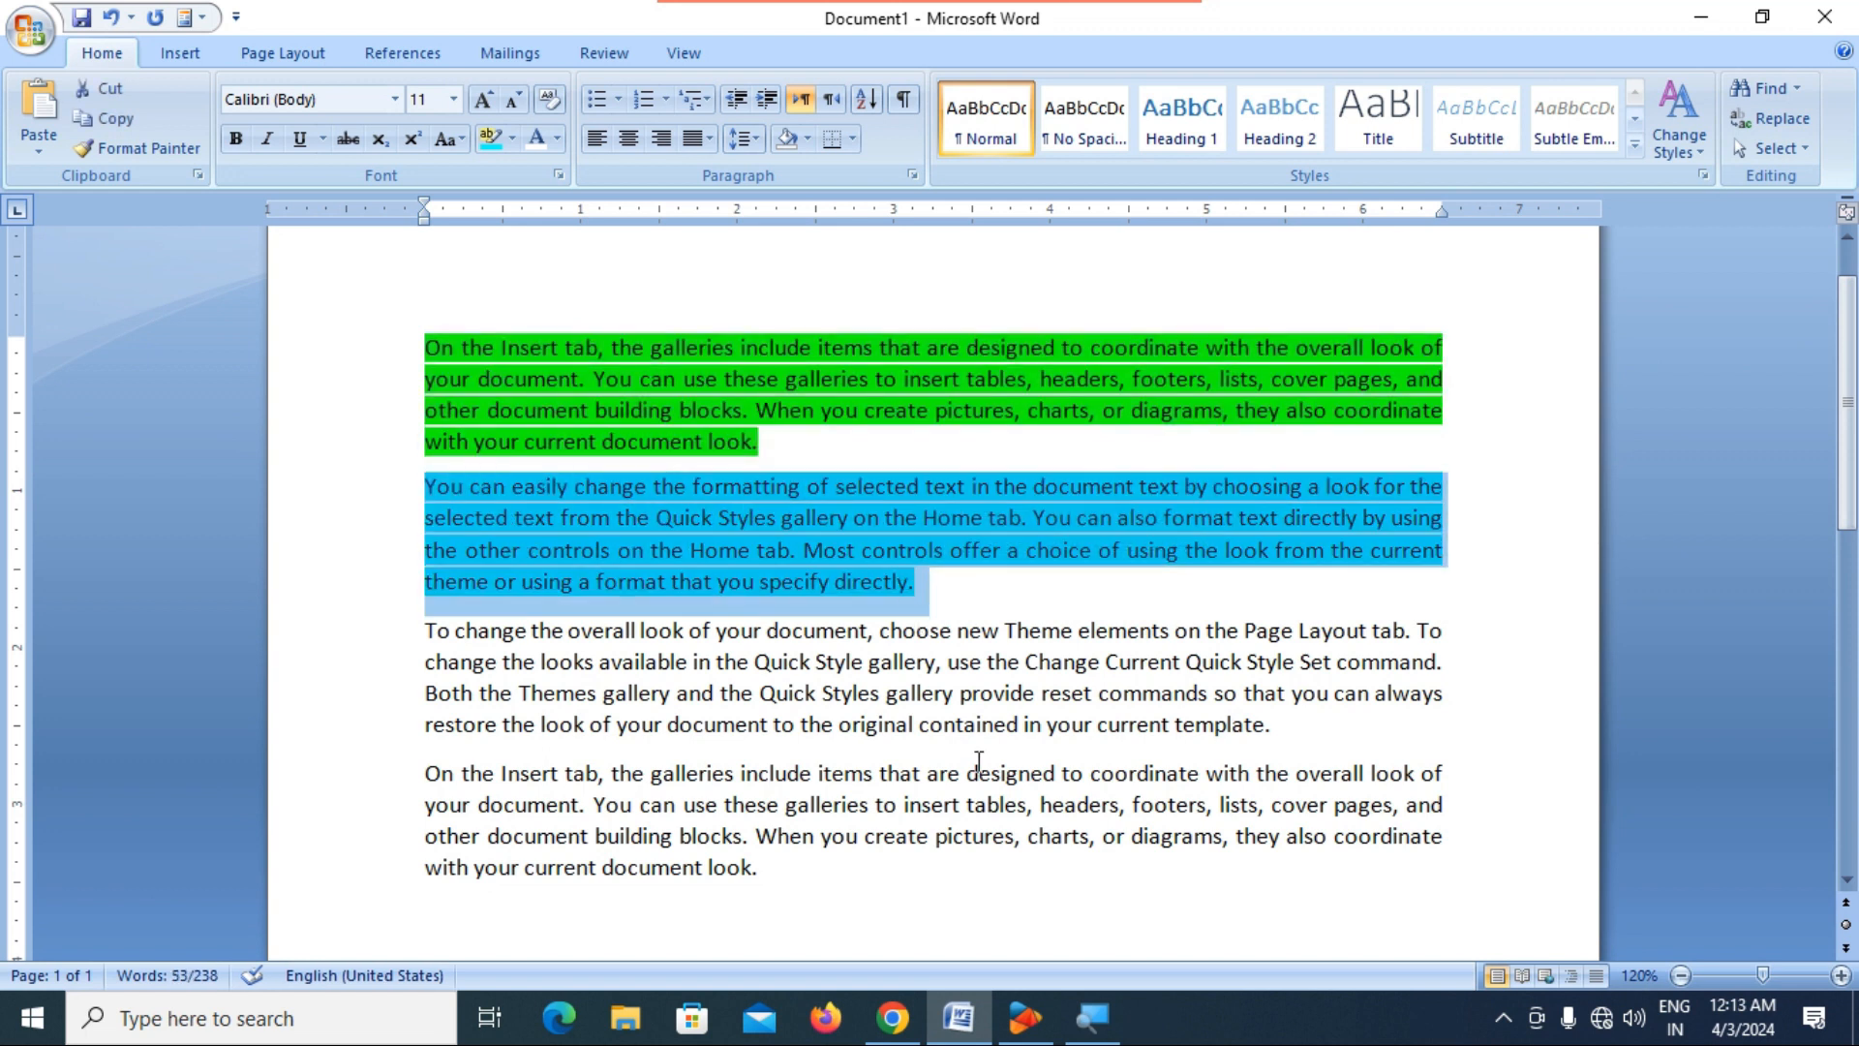
left_click(958, 725)
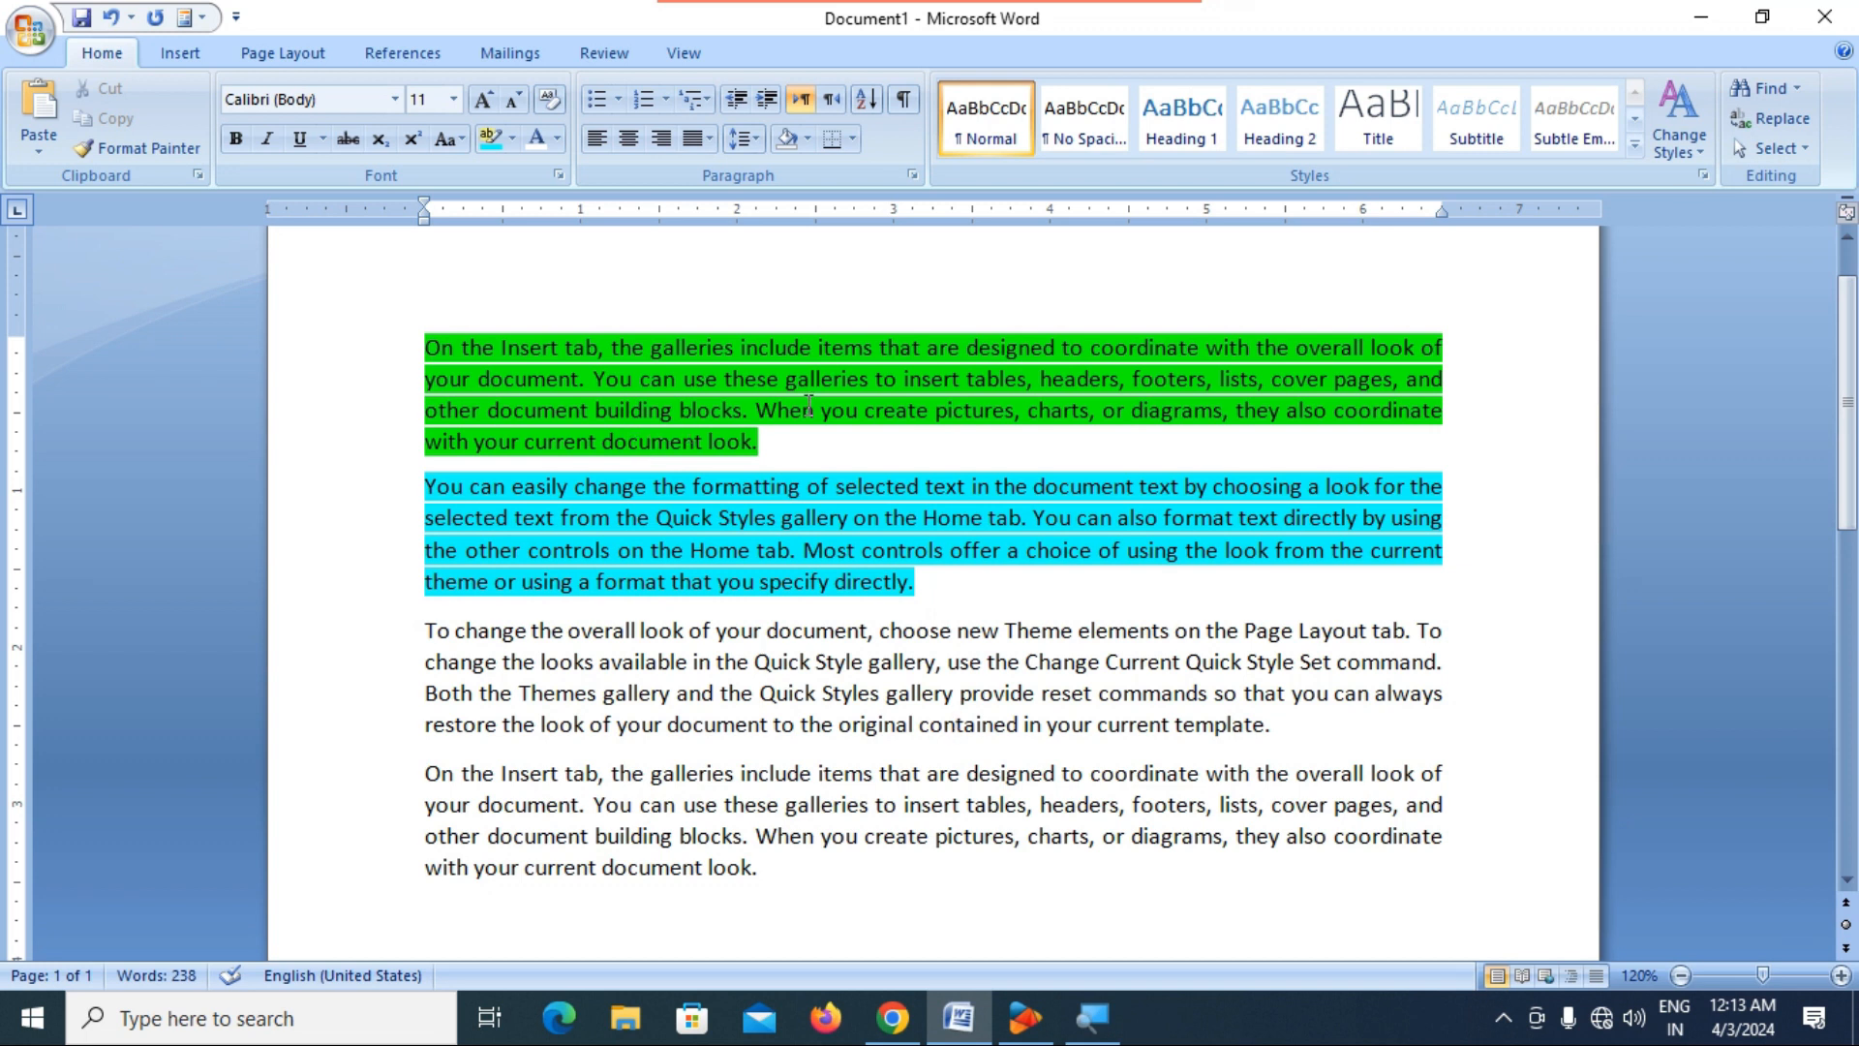
Increase the spacing before the green first paragraph to 54 pt.
left_click(286, 54)
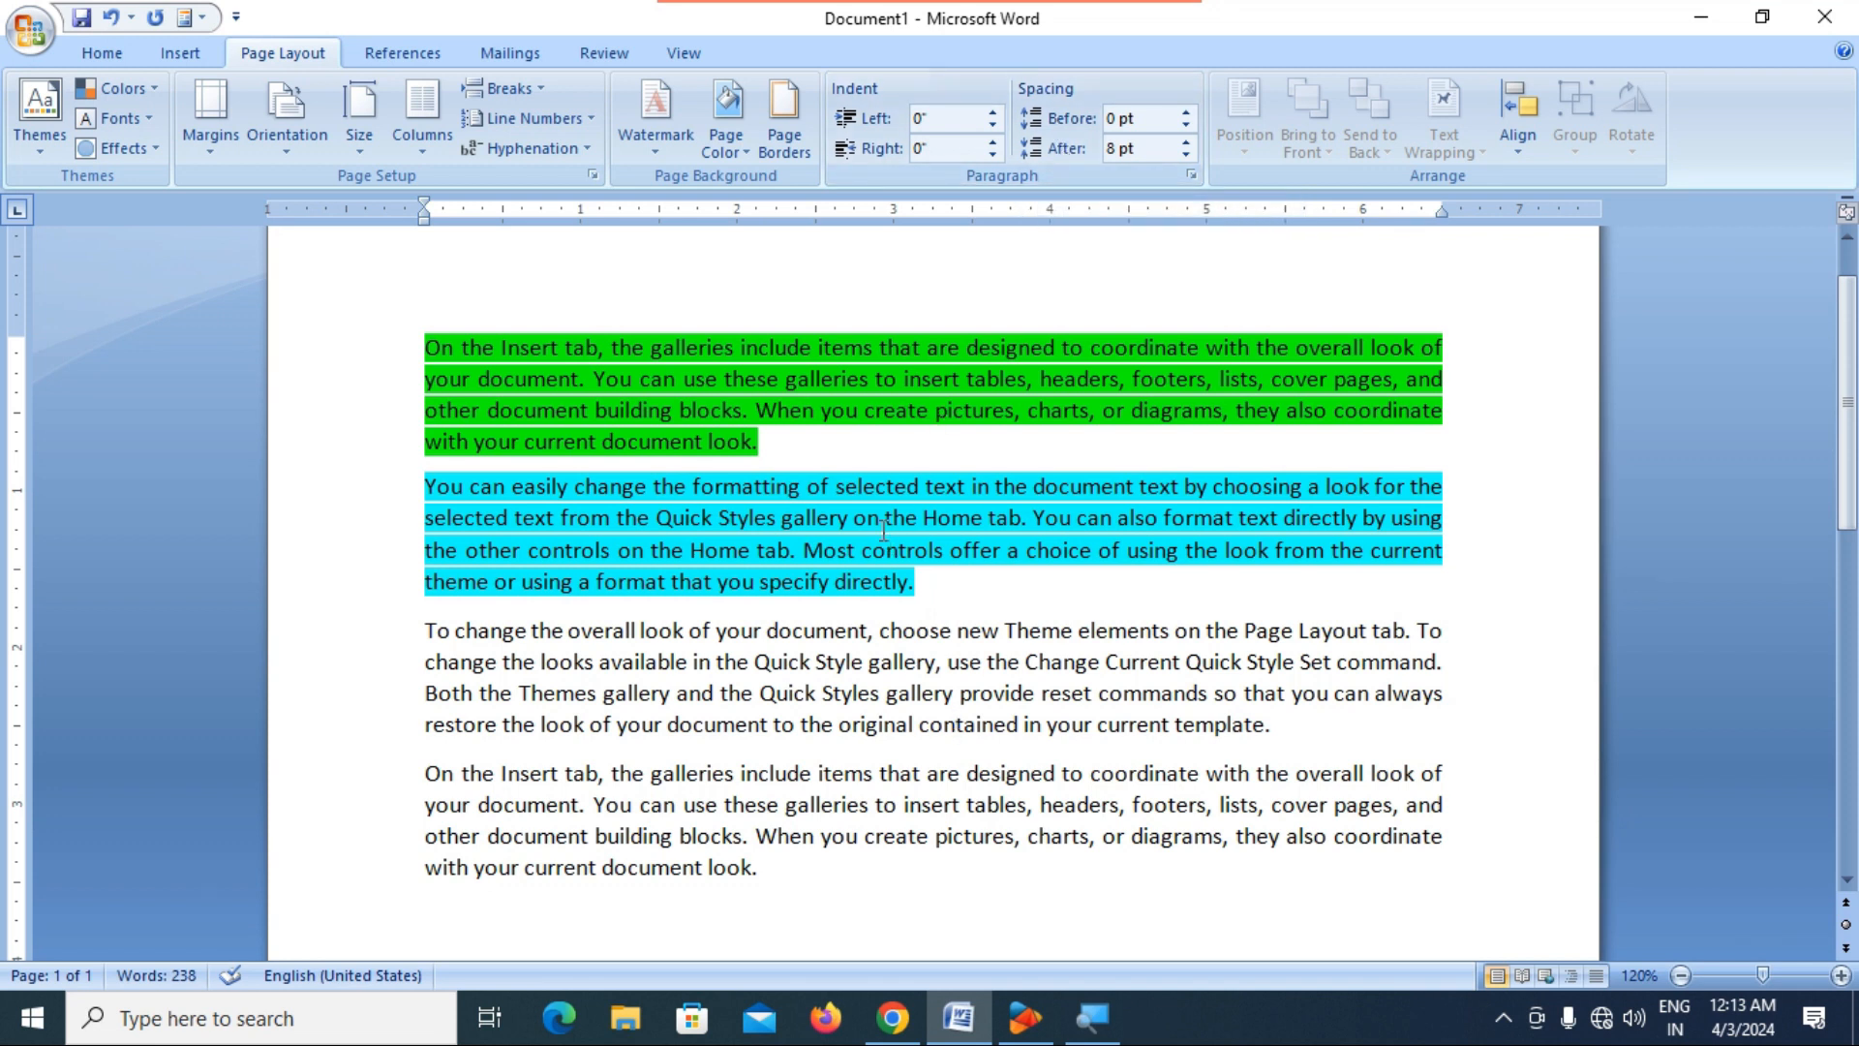
left_click(855, 544)
left_click_drag(427, 347, 761, 449)
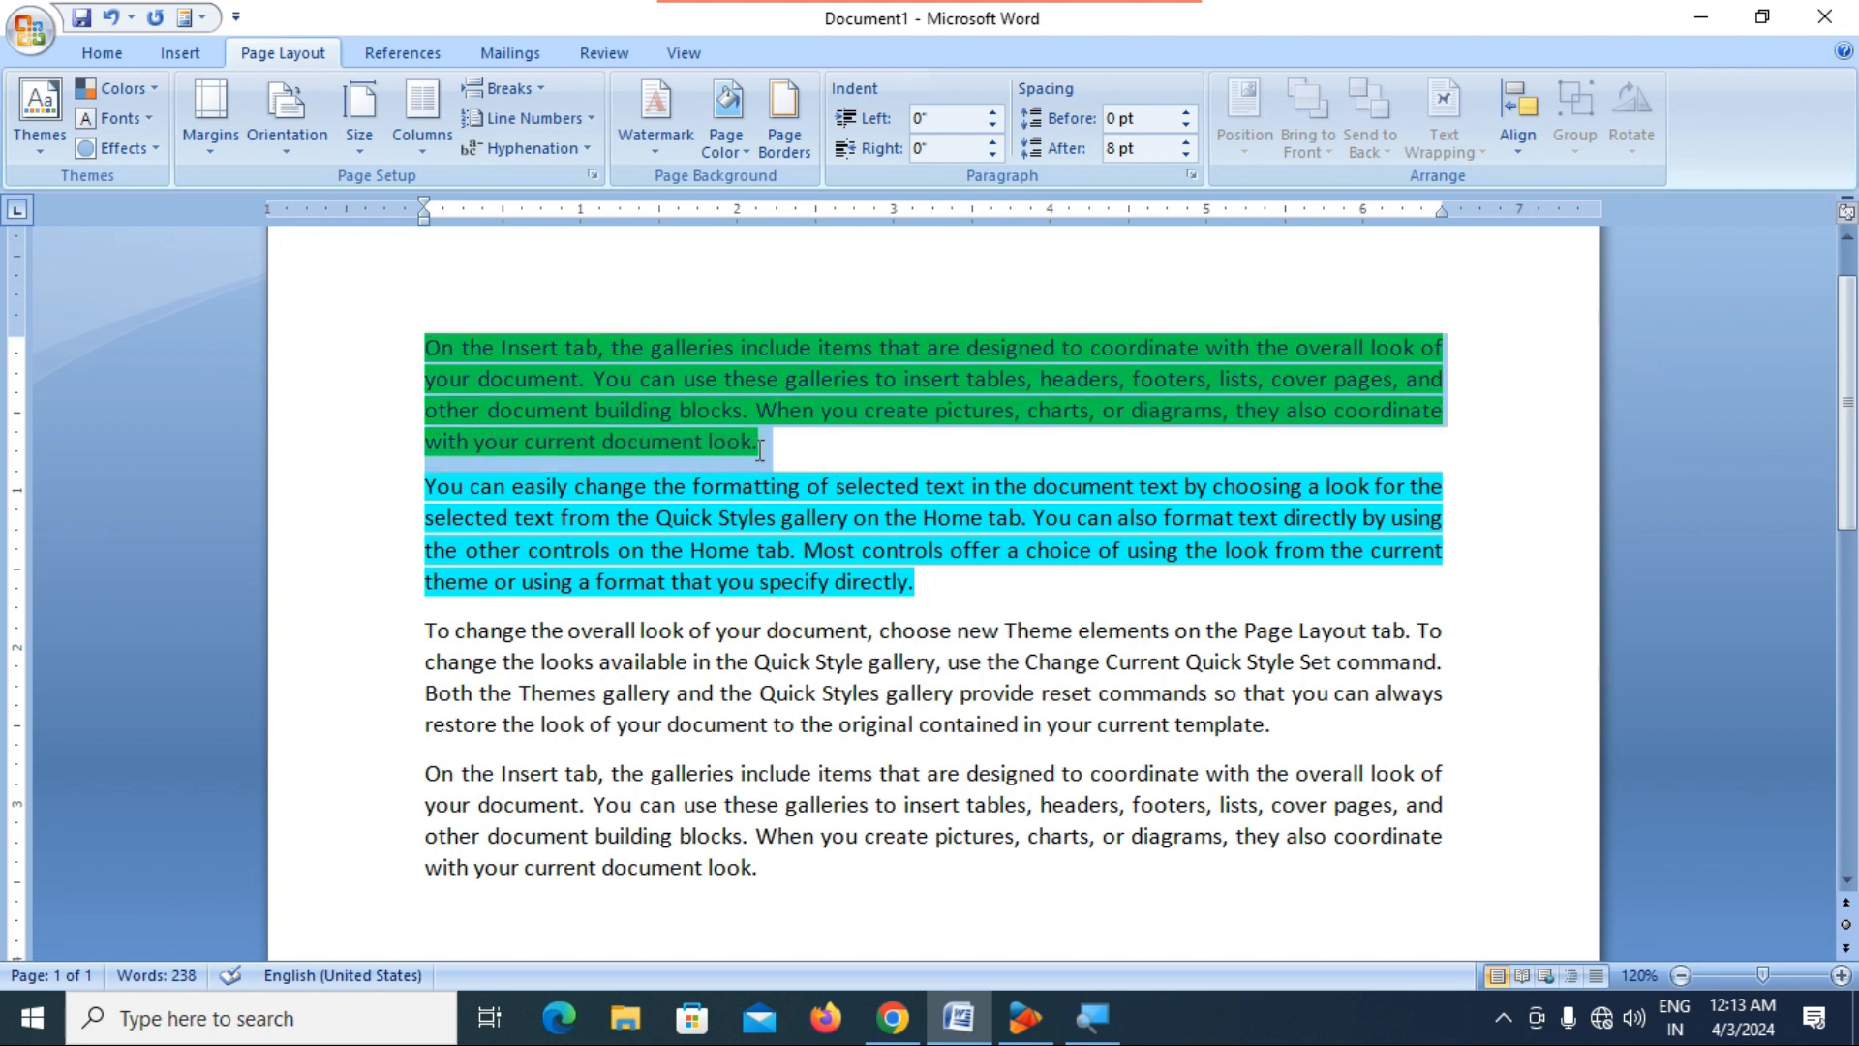
left_click(585, 334)
scroll(519, 353, "up", 1)
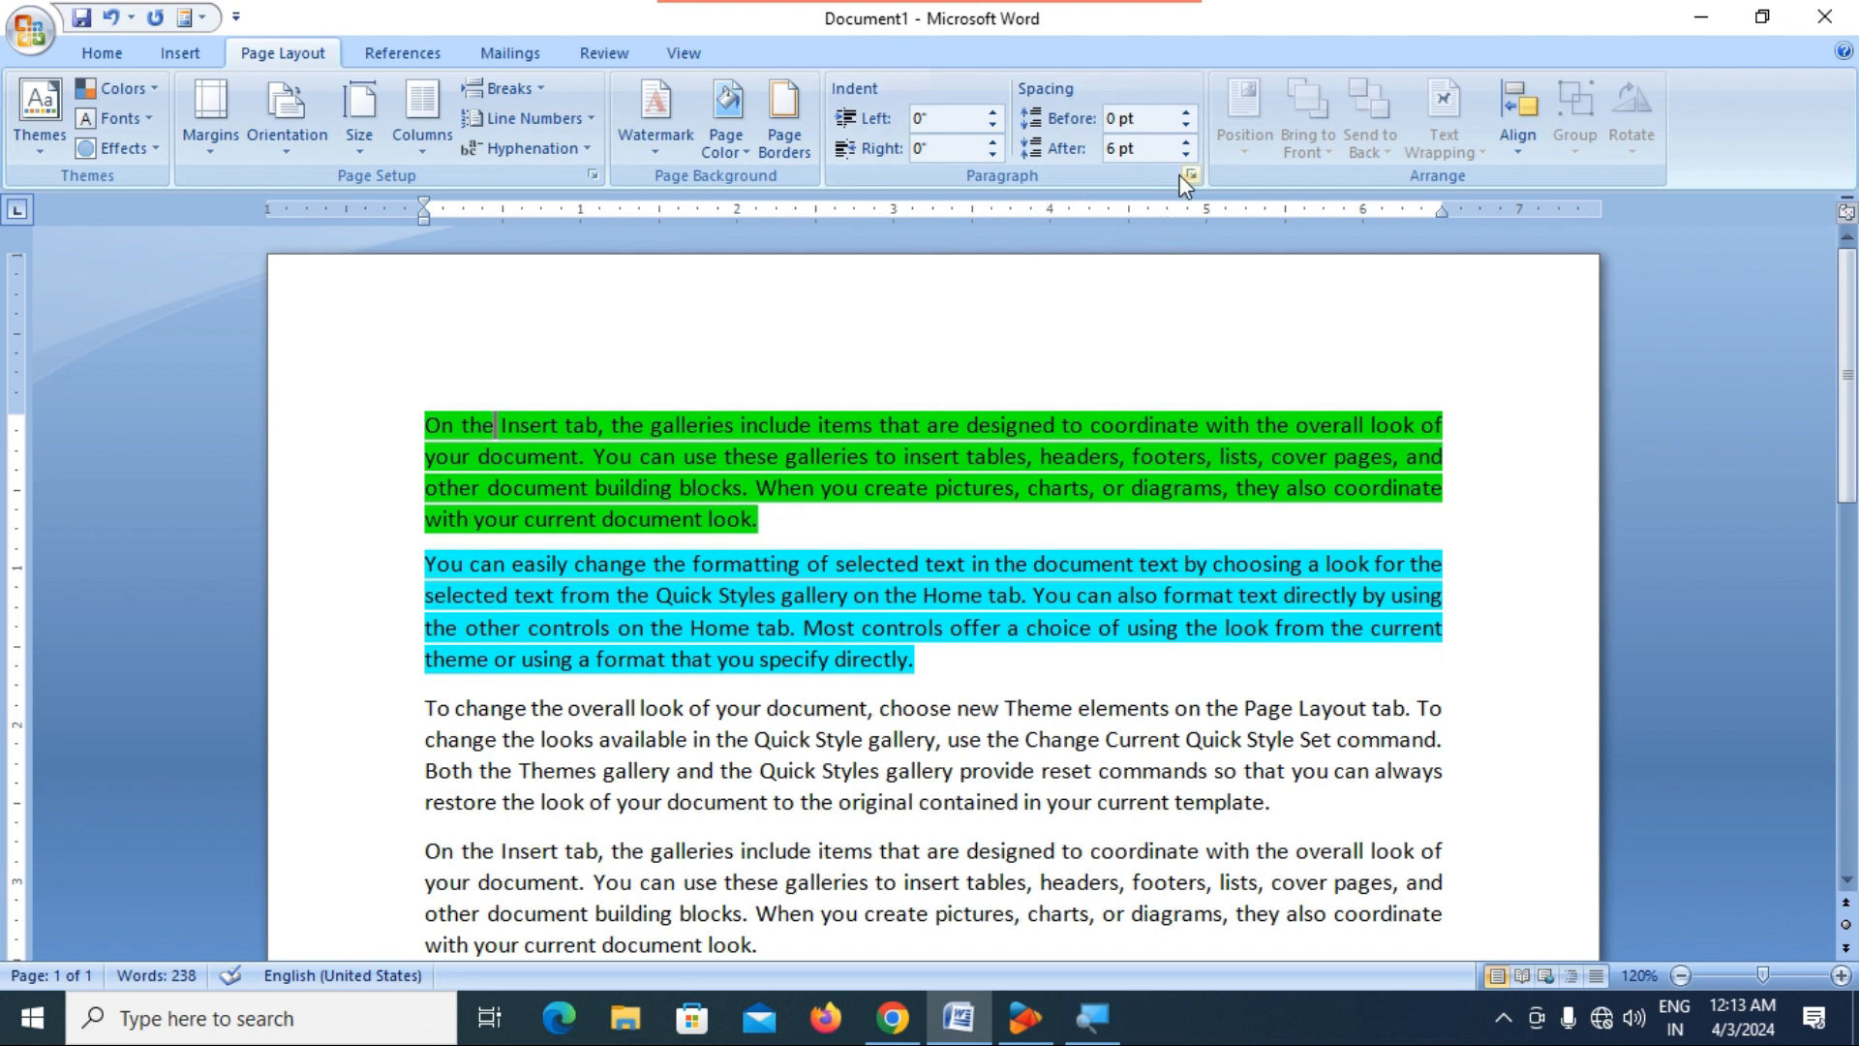
left_click(1185, 112)
left_click(1184, 112)
left_click(1185, 112)
left_click(1185, 112)
left_click(1185, 112)
left_click(1184, 112)
left_click(1185, 112)
left_click(1184, 112)
left_click(1185, 112)
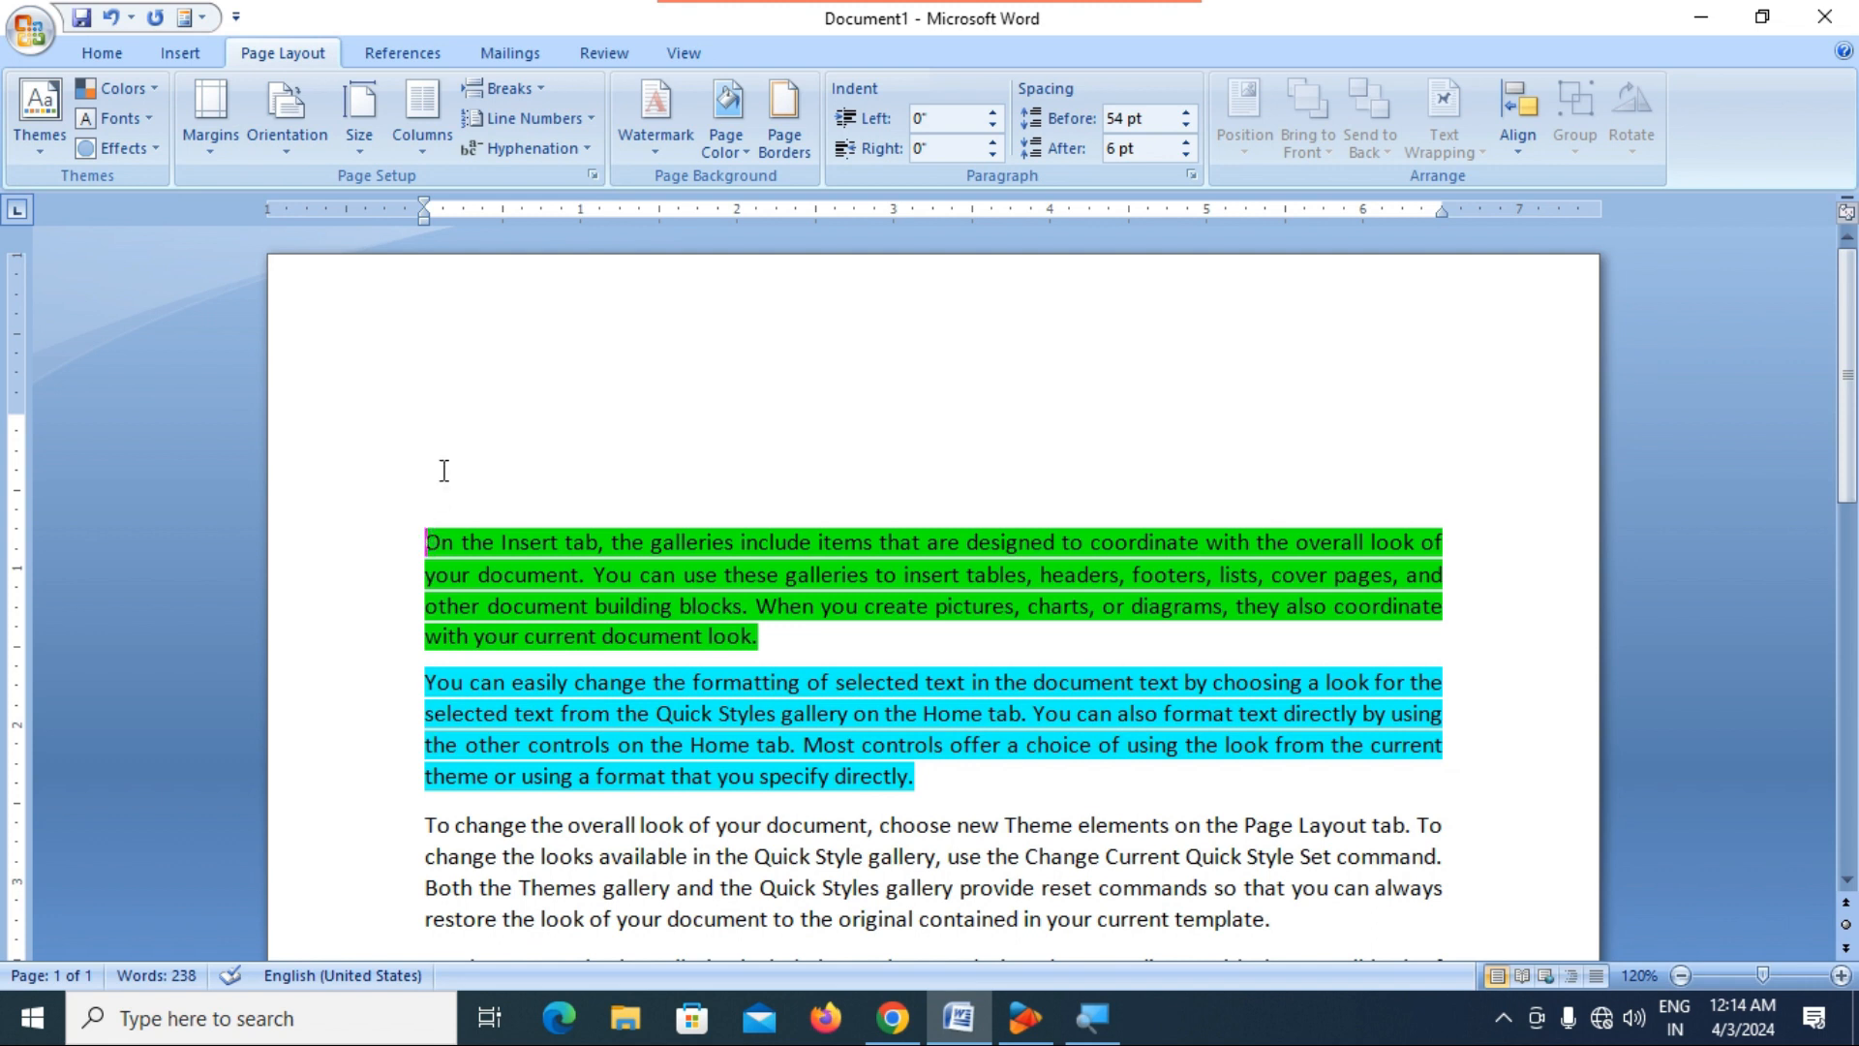
left_click_drag(423, 423, 520, 436)
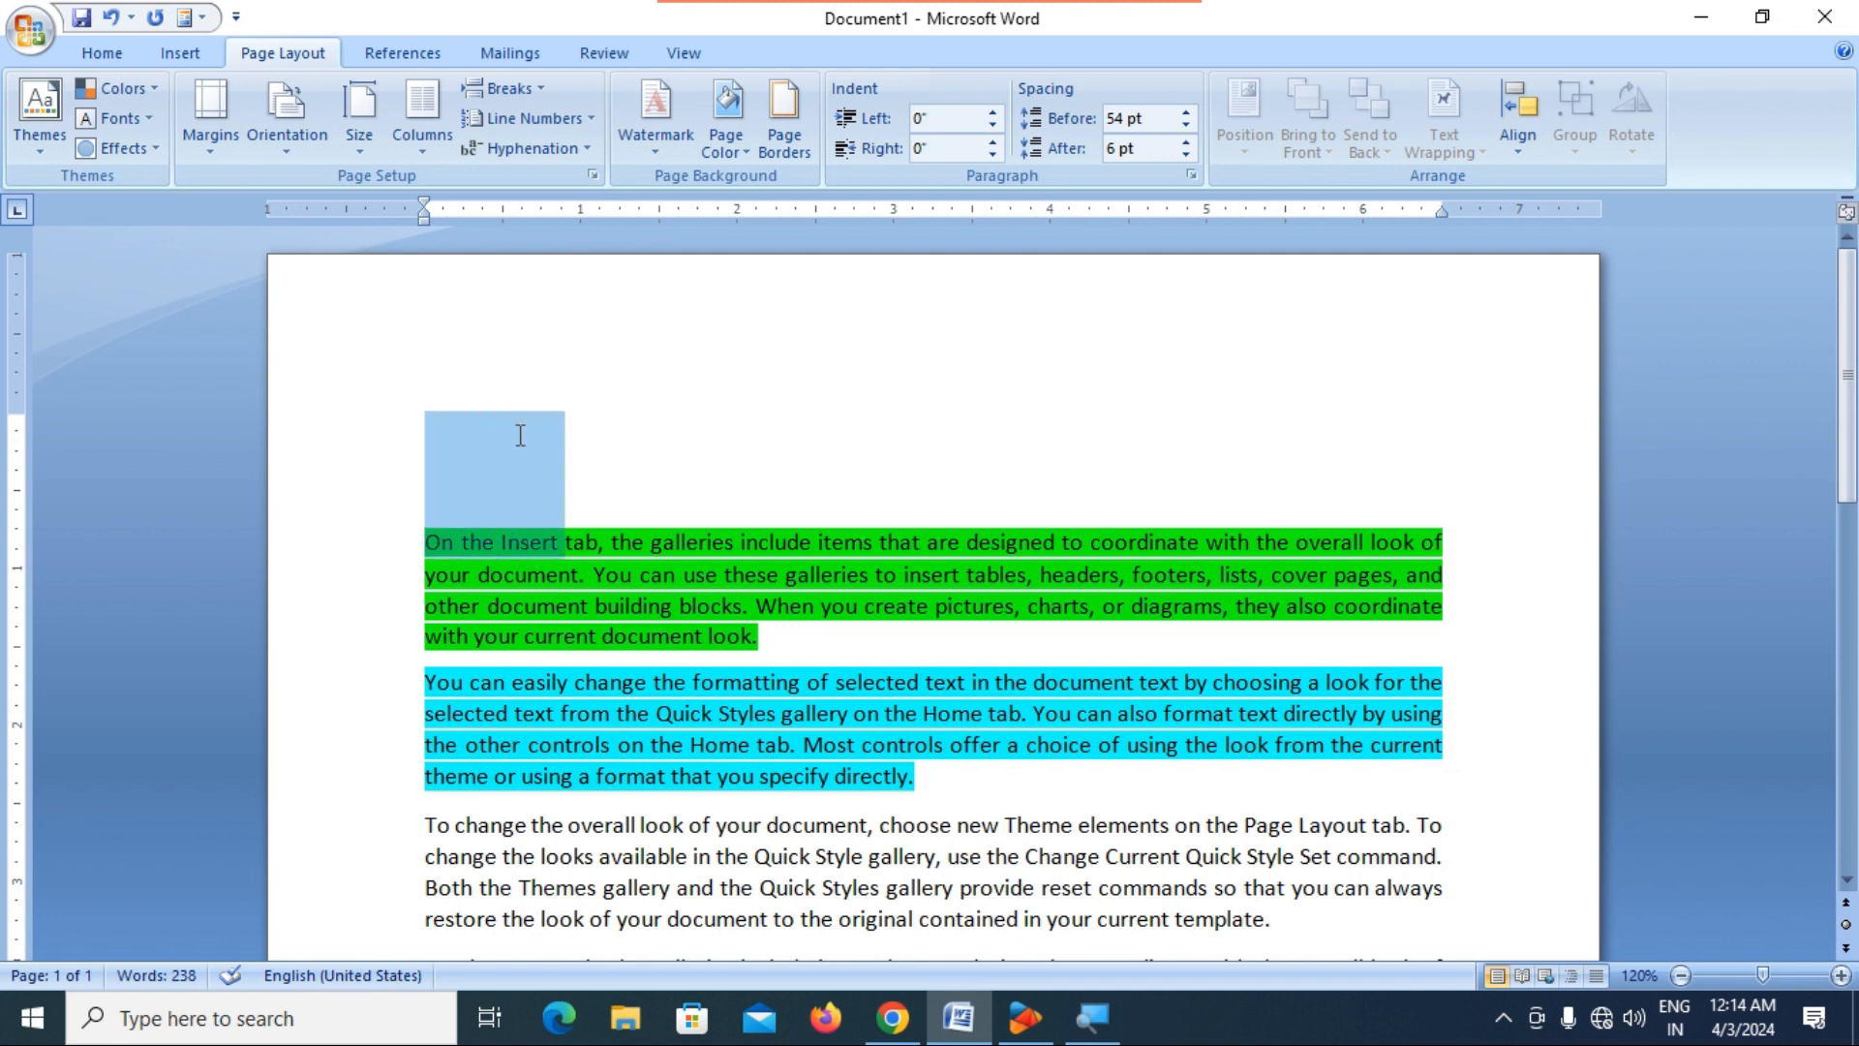
left_click(640, 484)
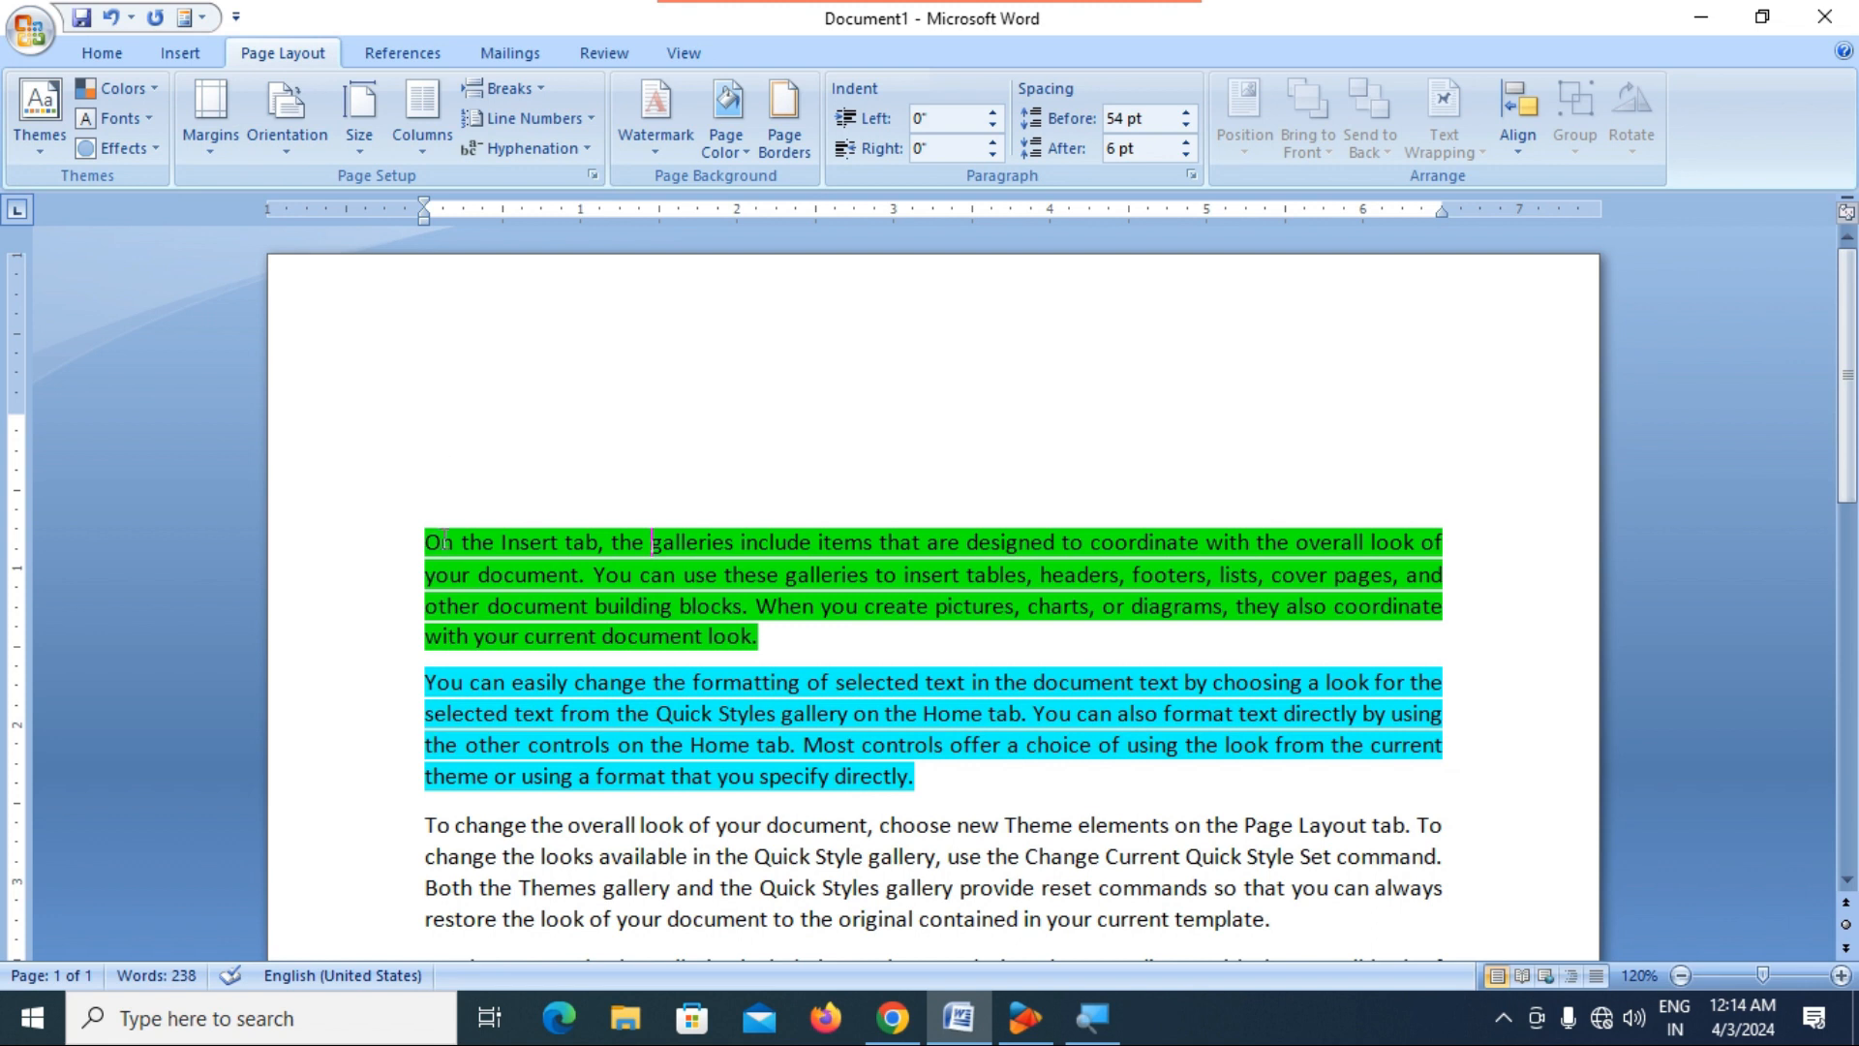
left_click_drag(17, 408, 17, 407)
left_click(458, 462)
left_click(469, 427)
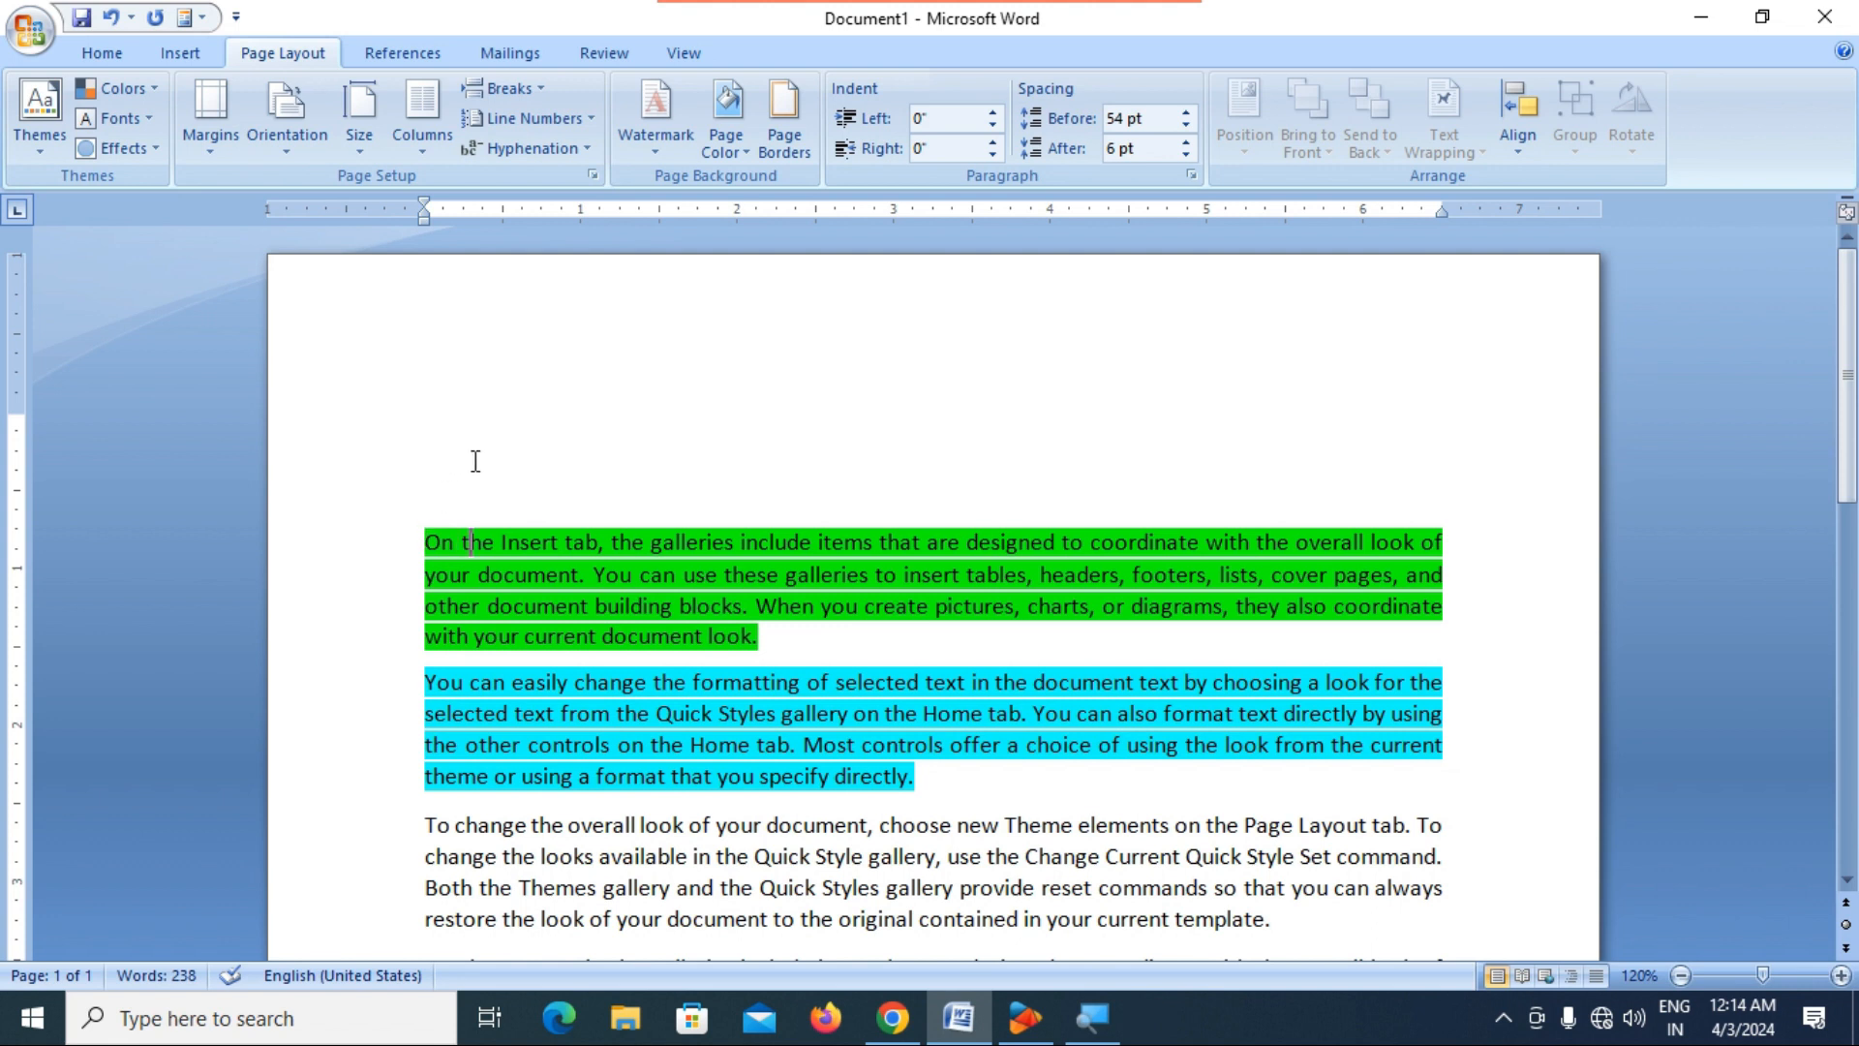
Draw a text box about 6.55" wide and 0.89" high in the blank space above the first paragraph.
left_click(179, 53)
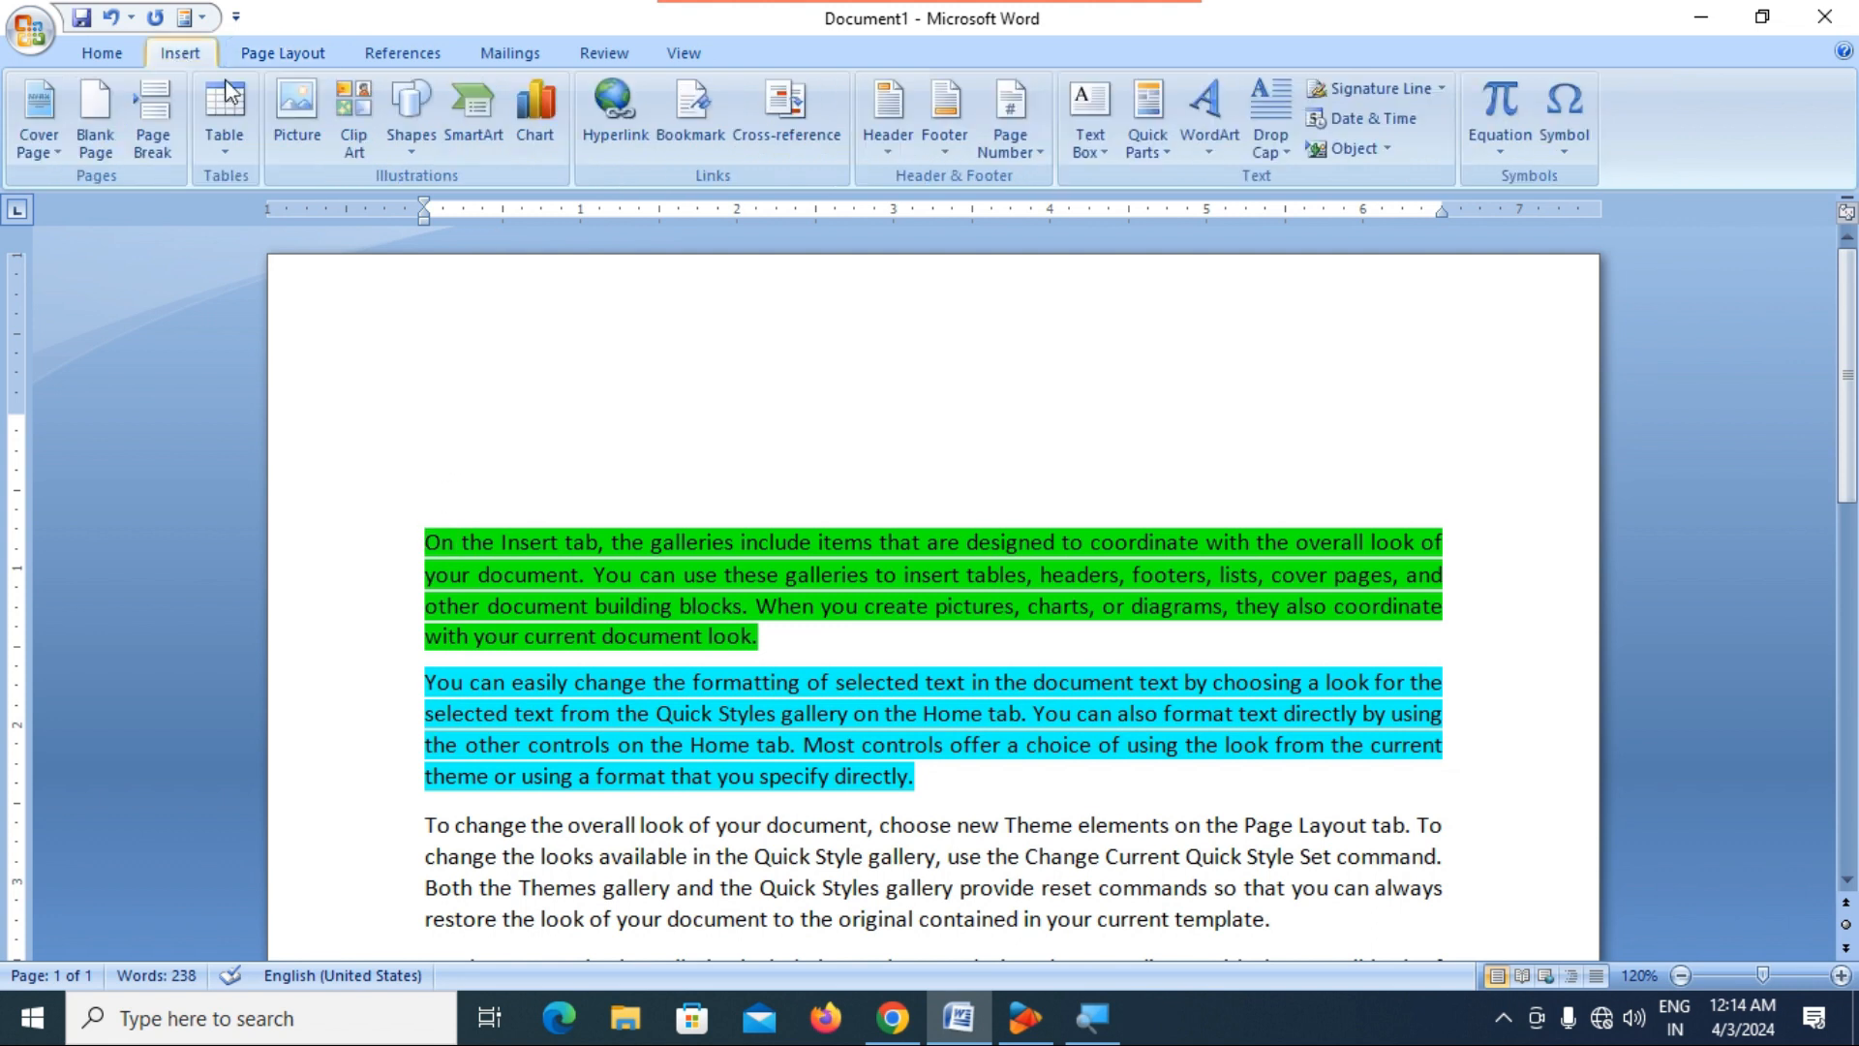
left_click(412, 145)
left_click(426, 206)
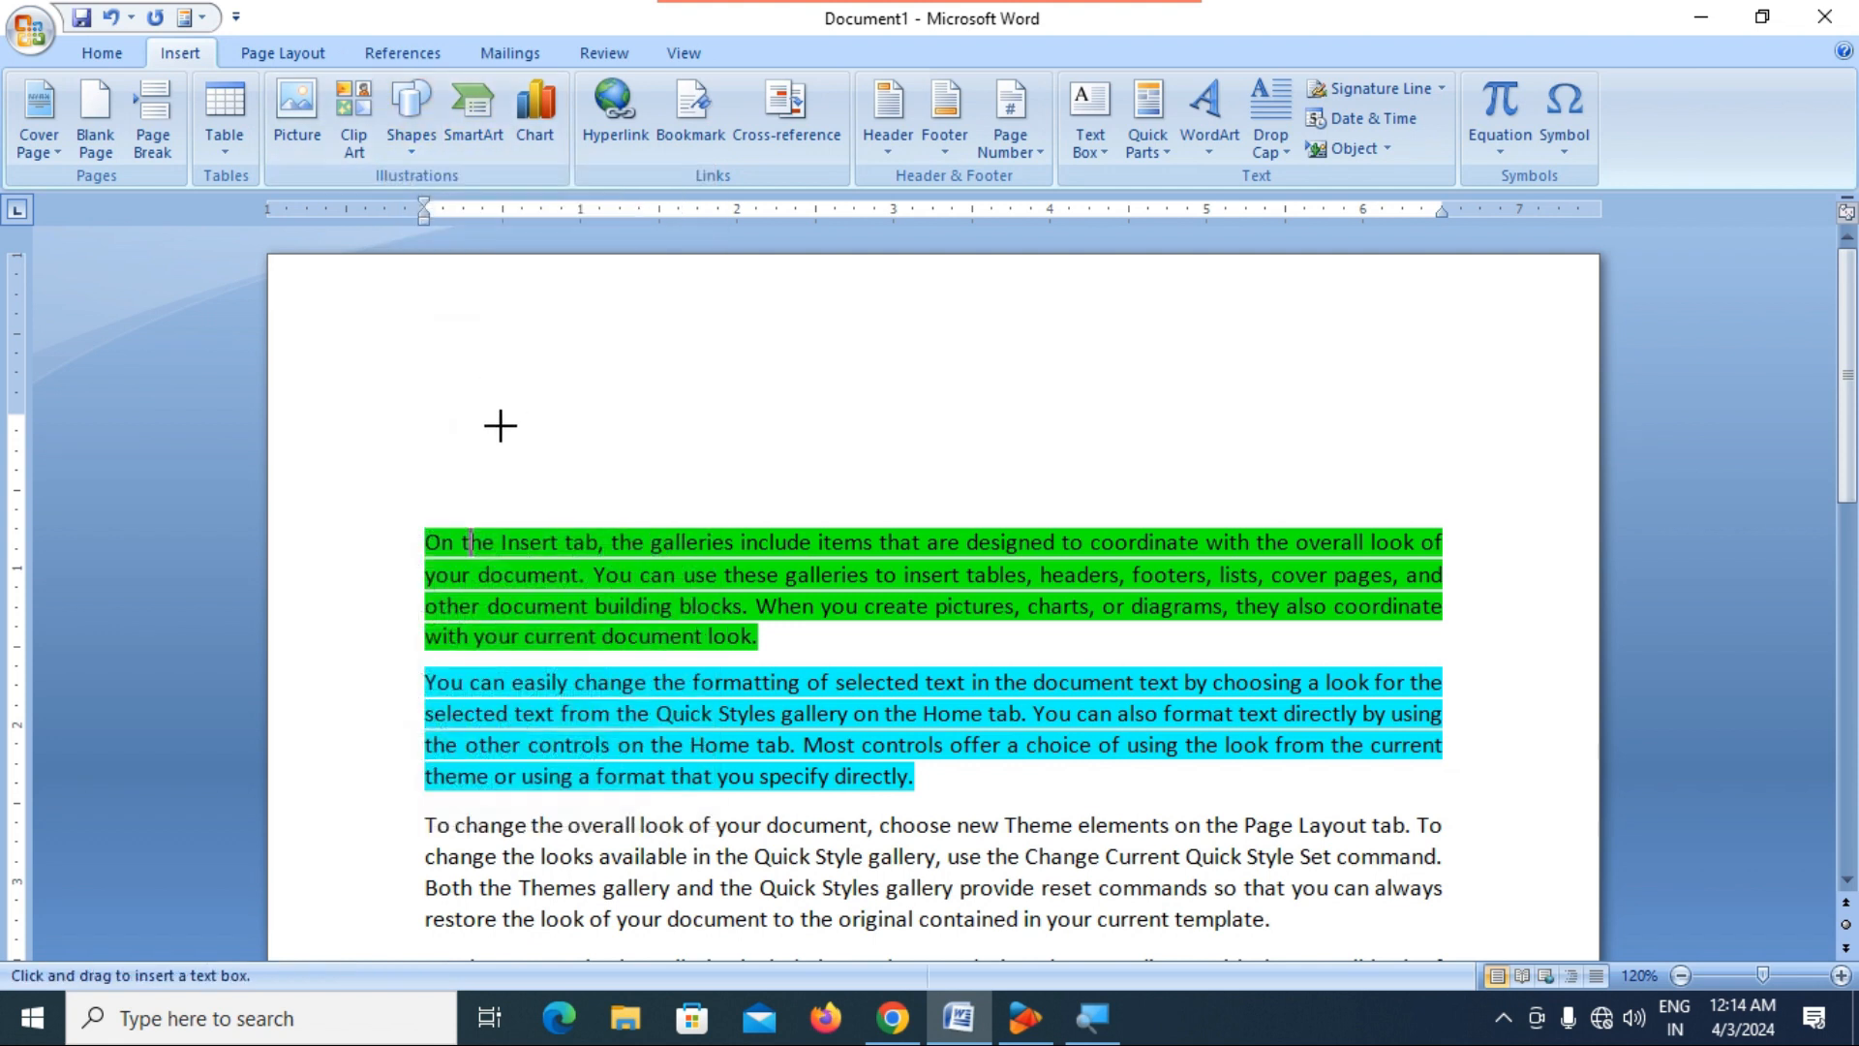
left_click_drag(417, 373, 1442, 511)
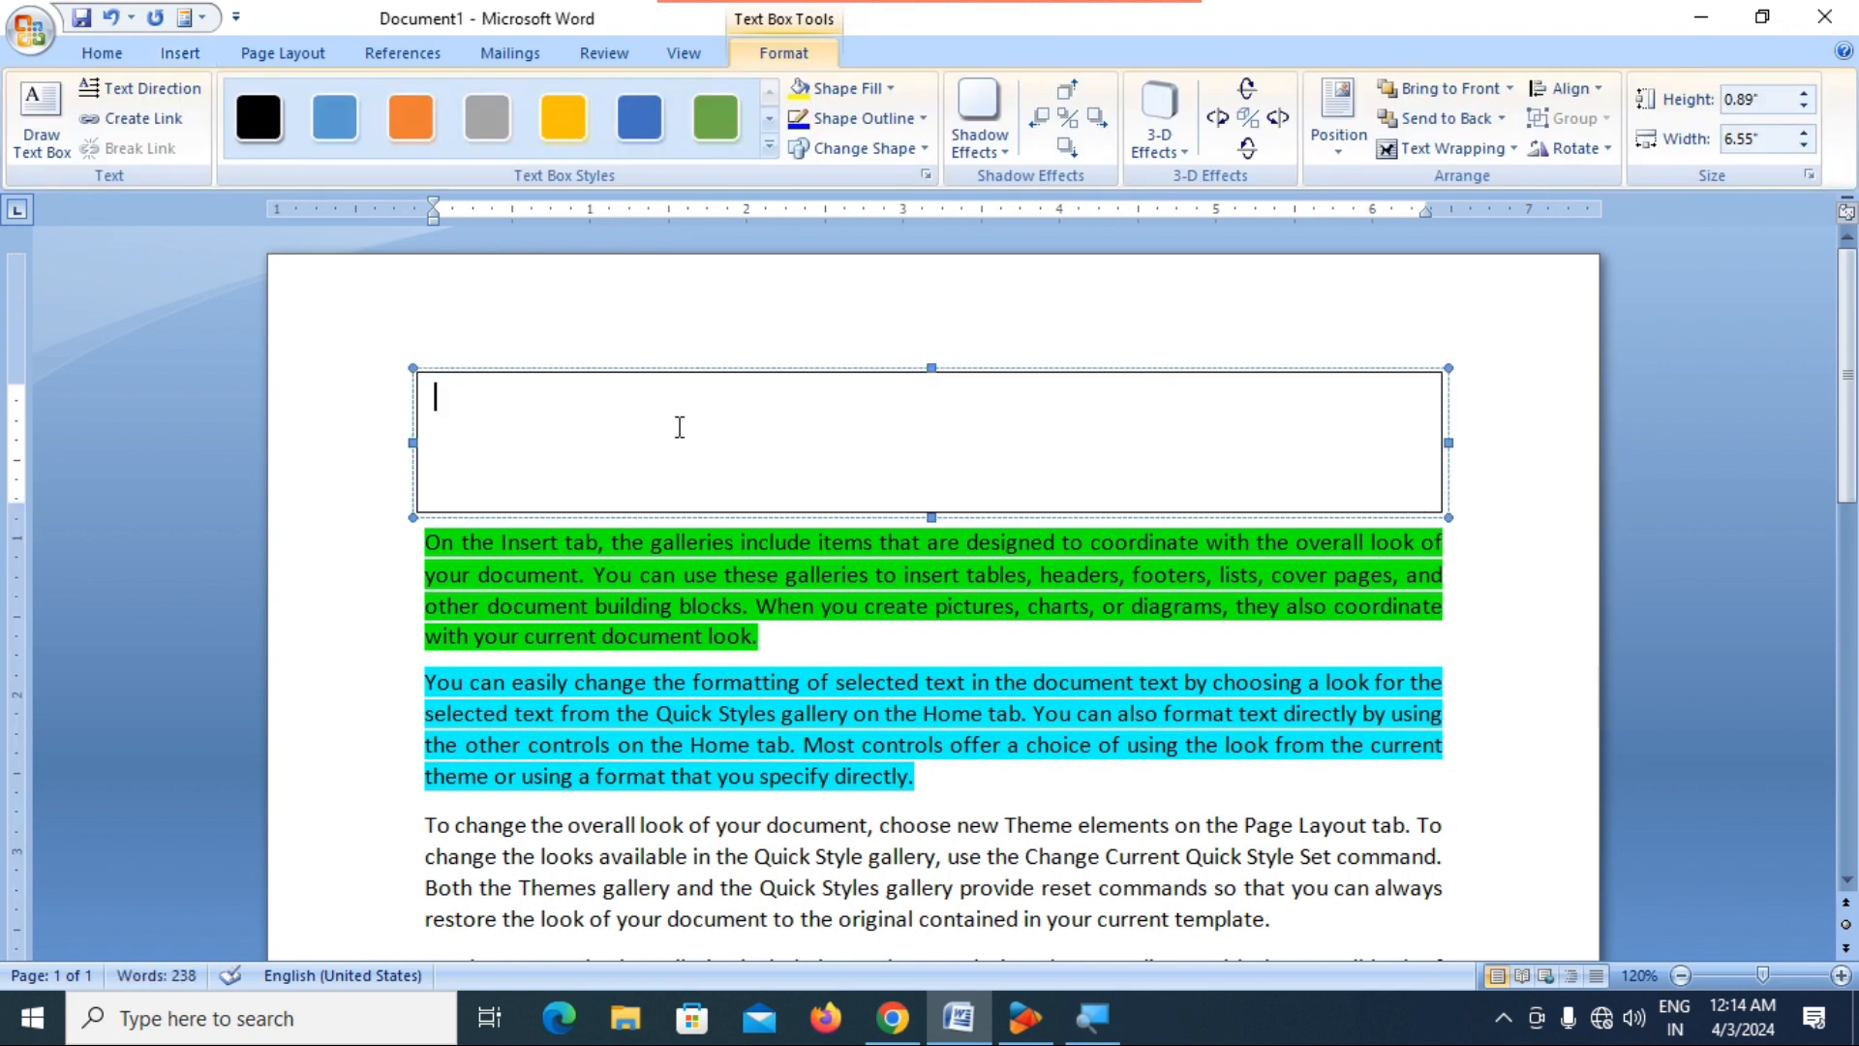
Delete the empty text box above the first paragraph.
left_click(686, 327)
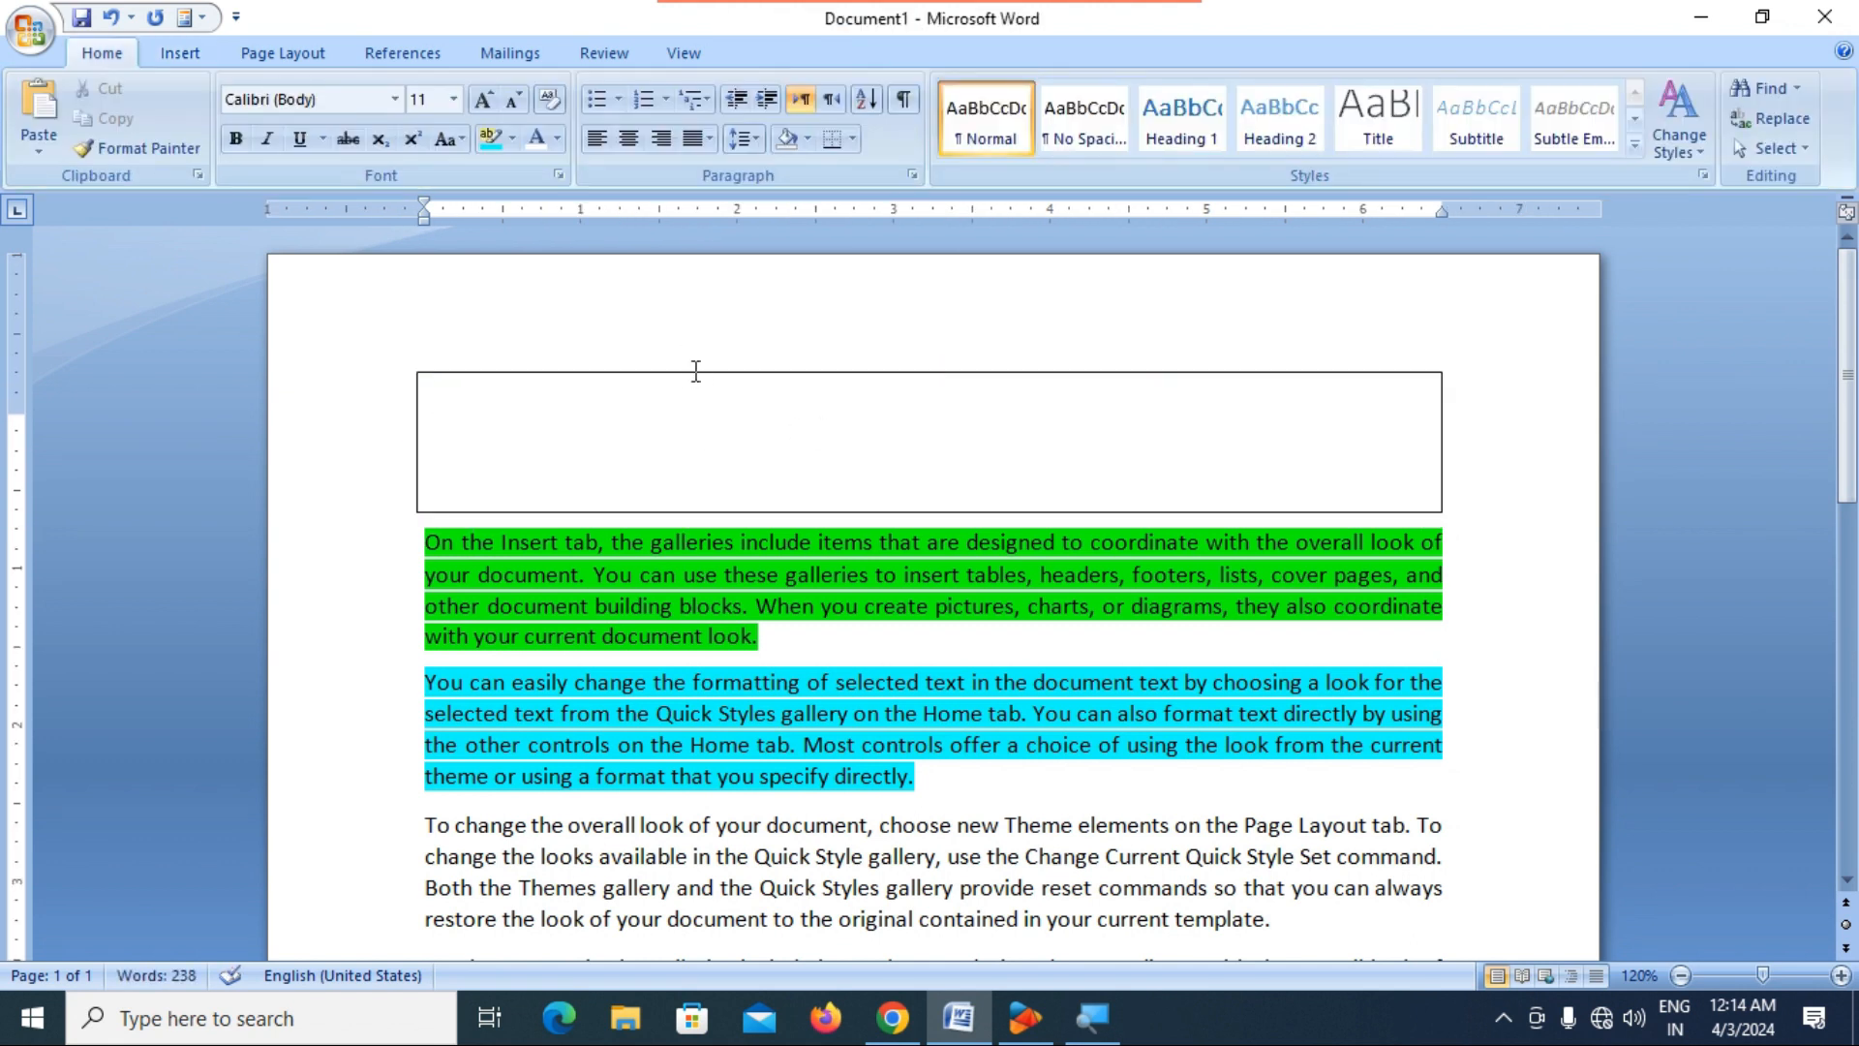
left_click(696, 372)
key("Delete")
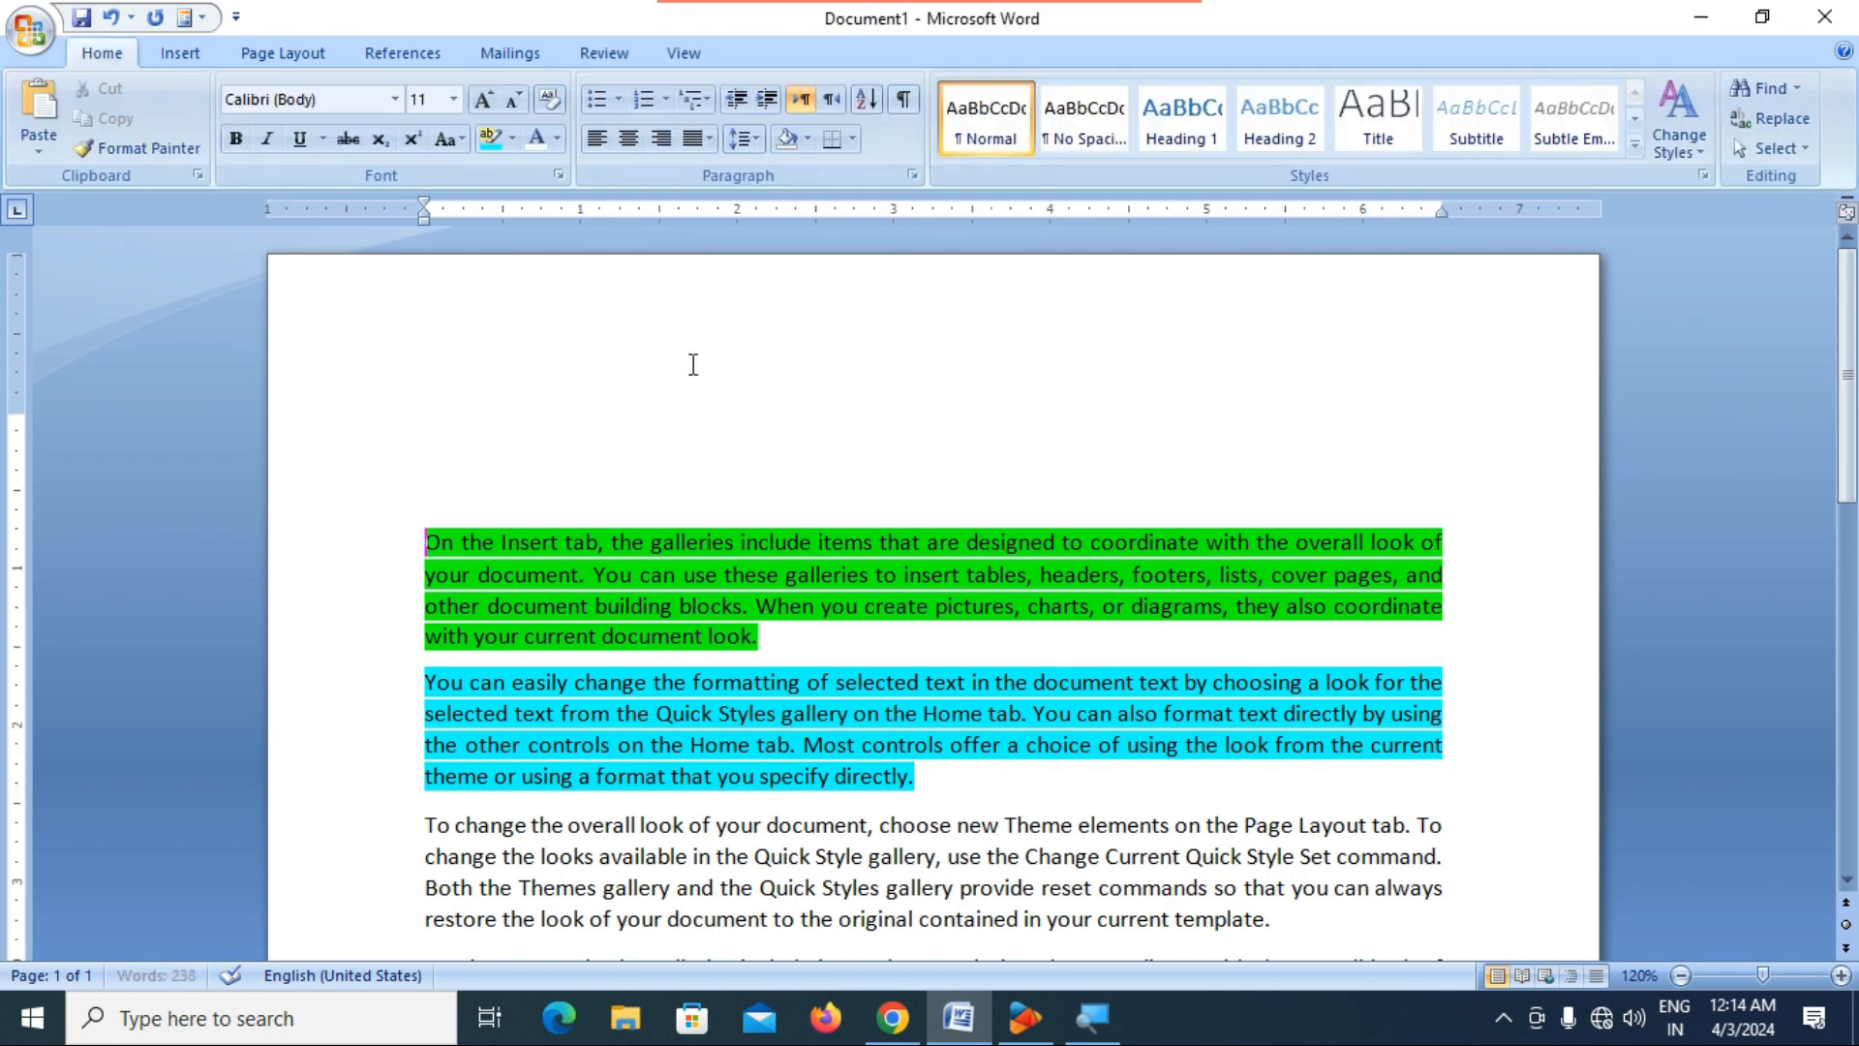
Set the spacing before the first paragraph to 0 pt.
left_click(266, 58)
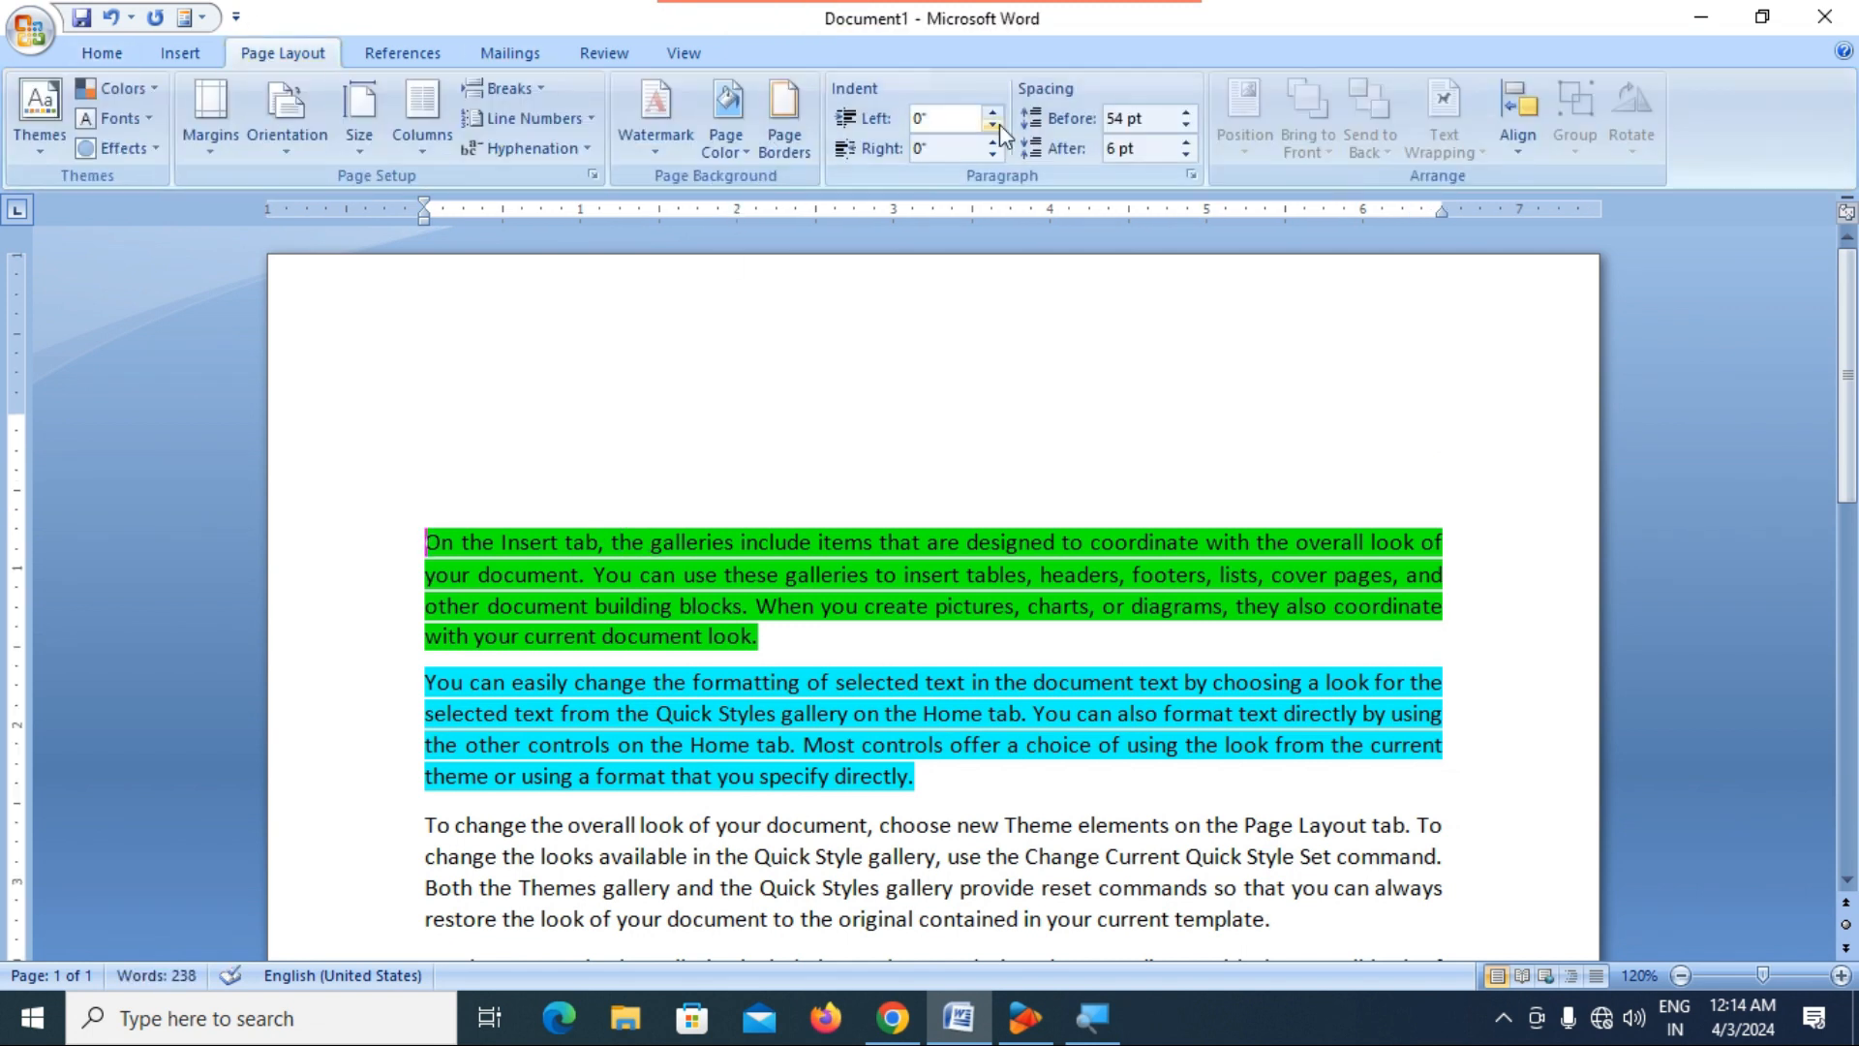
left_click(1186, 127)
left_click(1185, 127)
left_click(1185, 127)
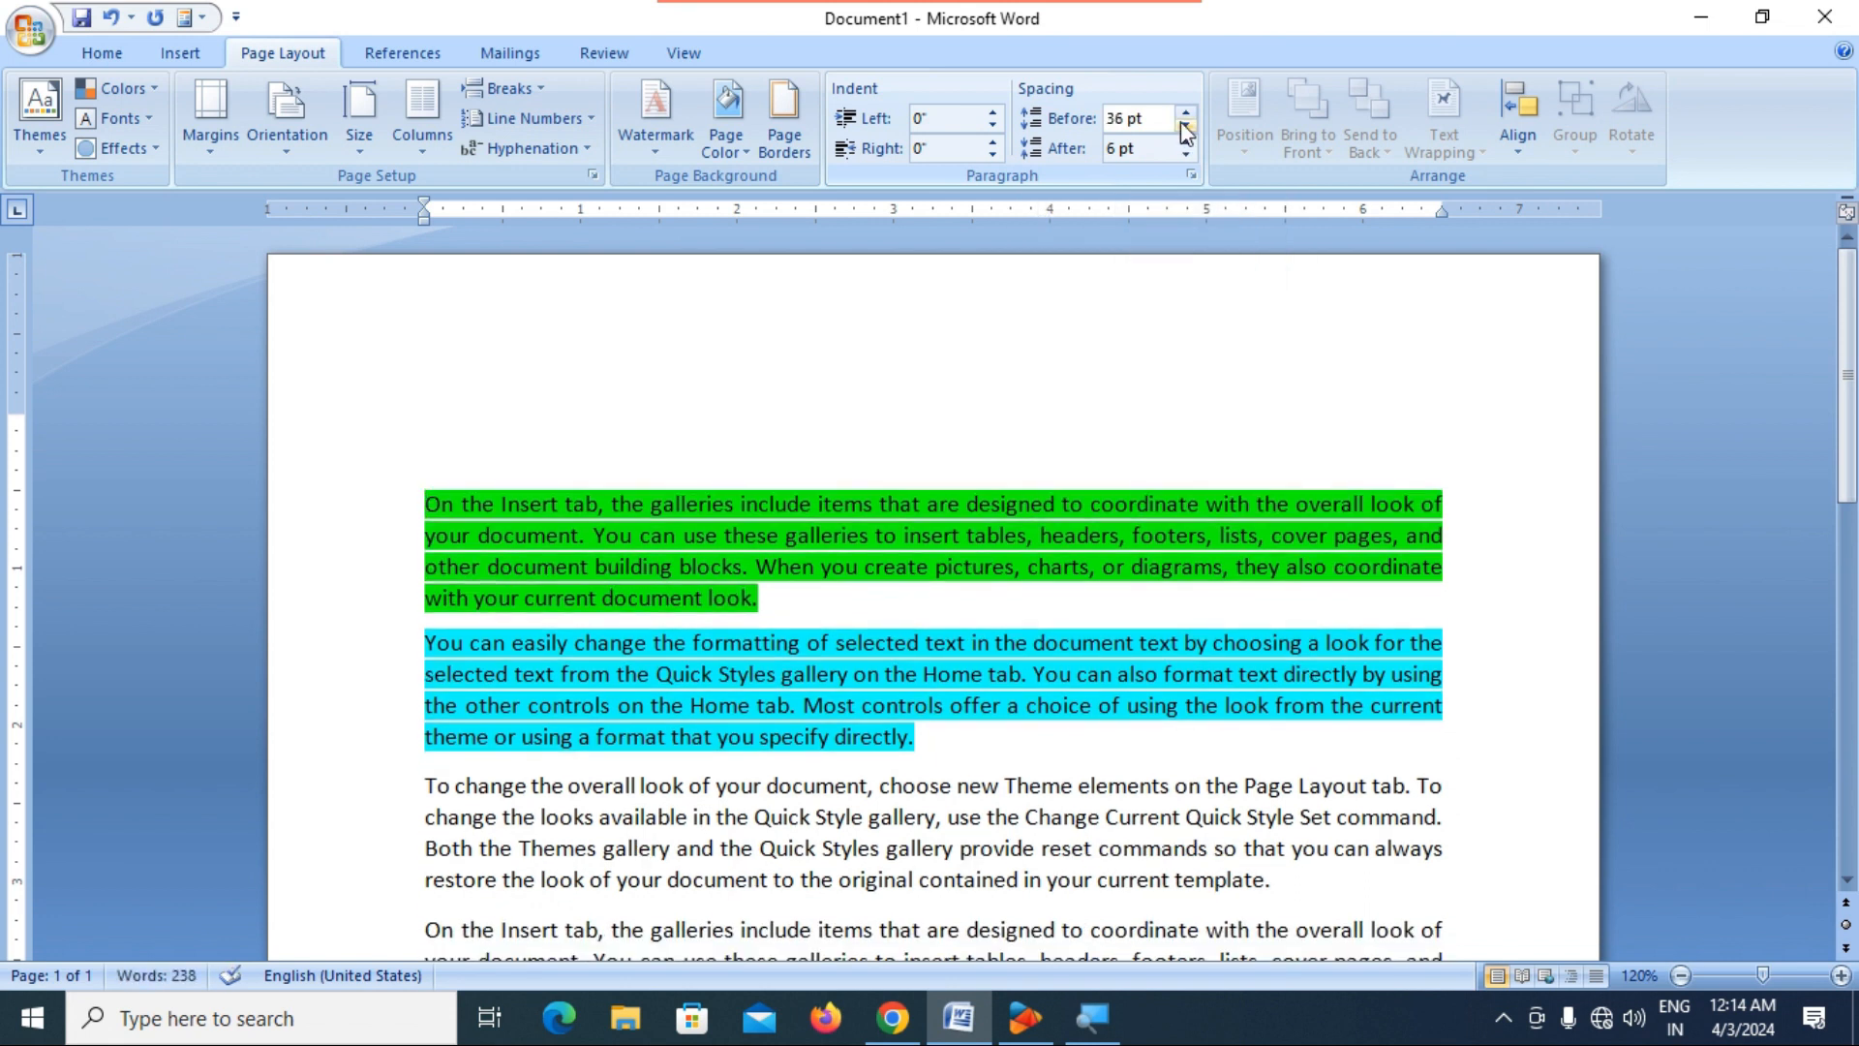
left_click(1126, 124)
type("0")
key("Return")
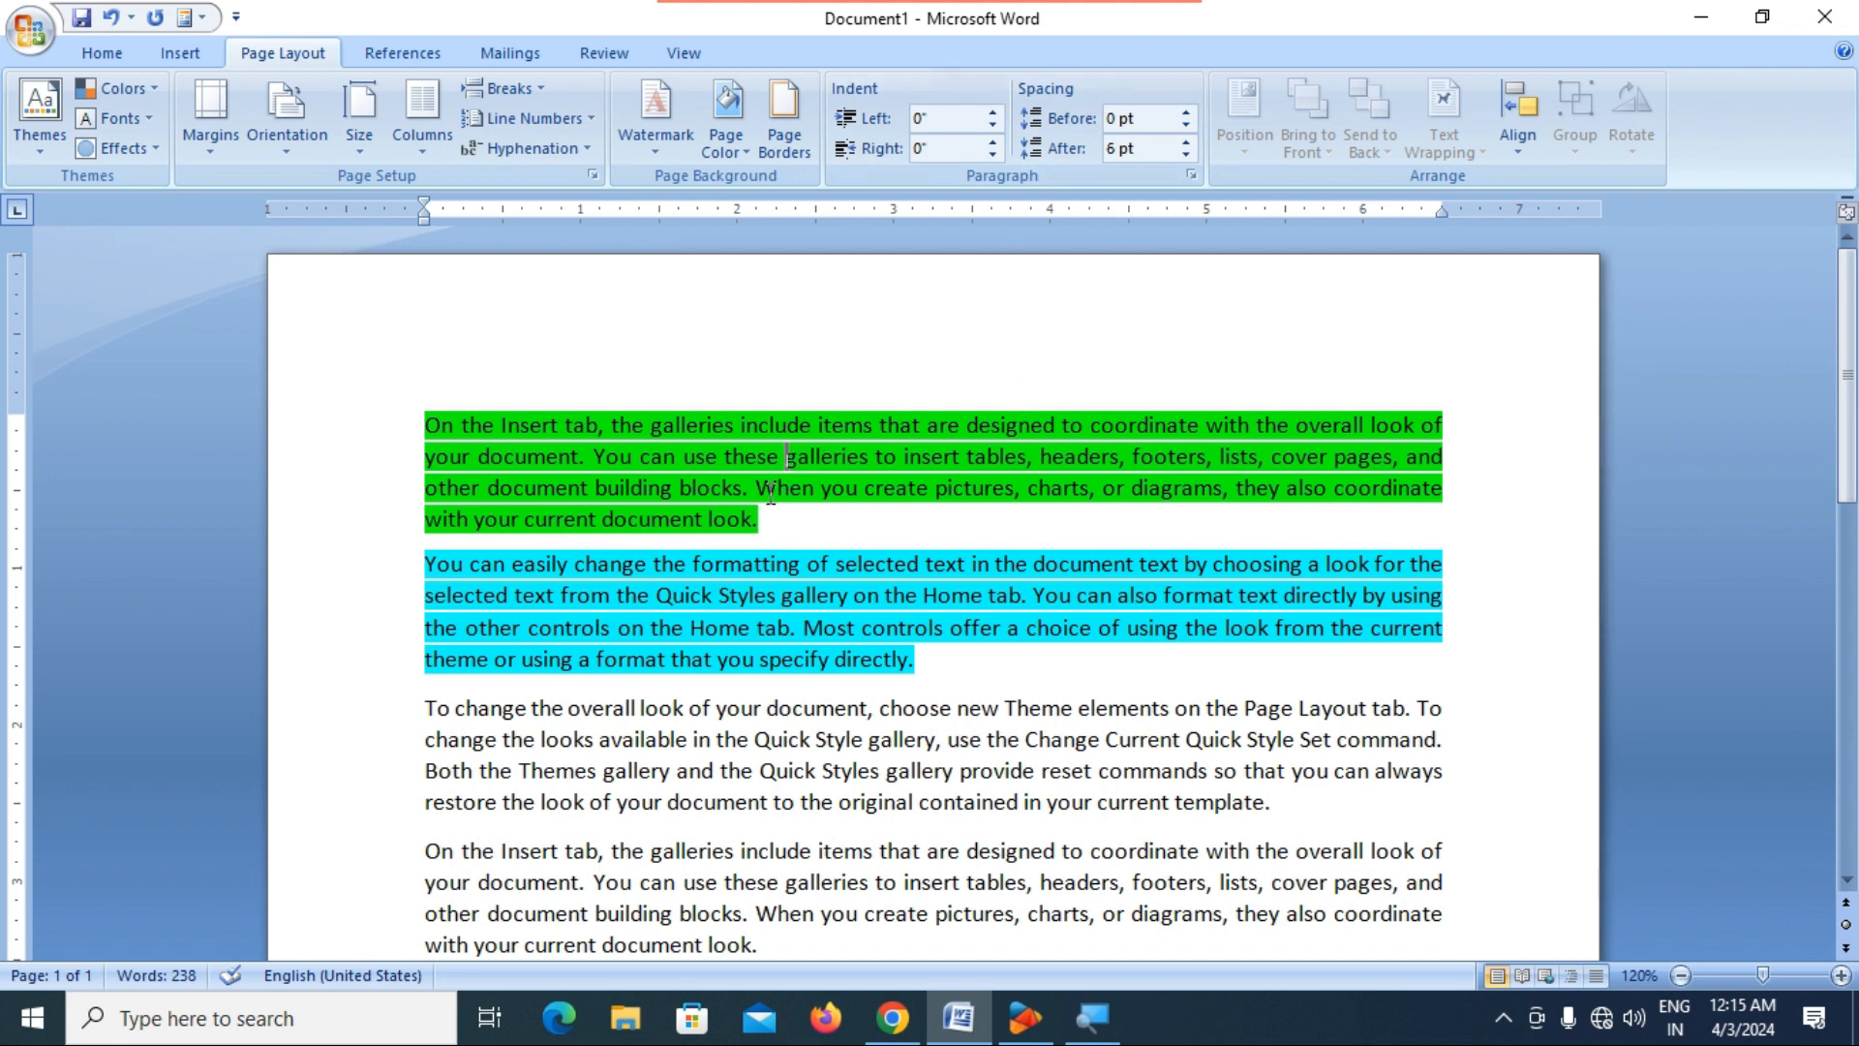
Increase the spacing after the green first paragraph to 60 pt.
left_click(1194, 141)
left_click(1194, 142)
left_click(1194, 141)
left_click(1194, 141)
left_click(1194, 141)
left_click(1194, 142)
left_click(1194, 141)
left_click(1194, 142)
left_click(1194, 141)
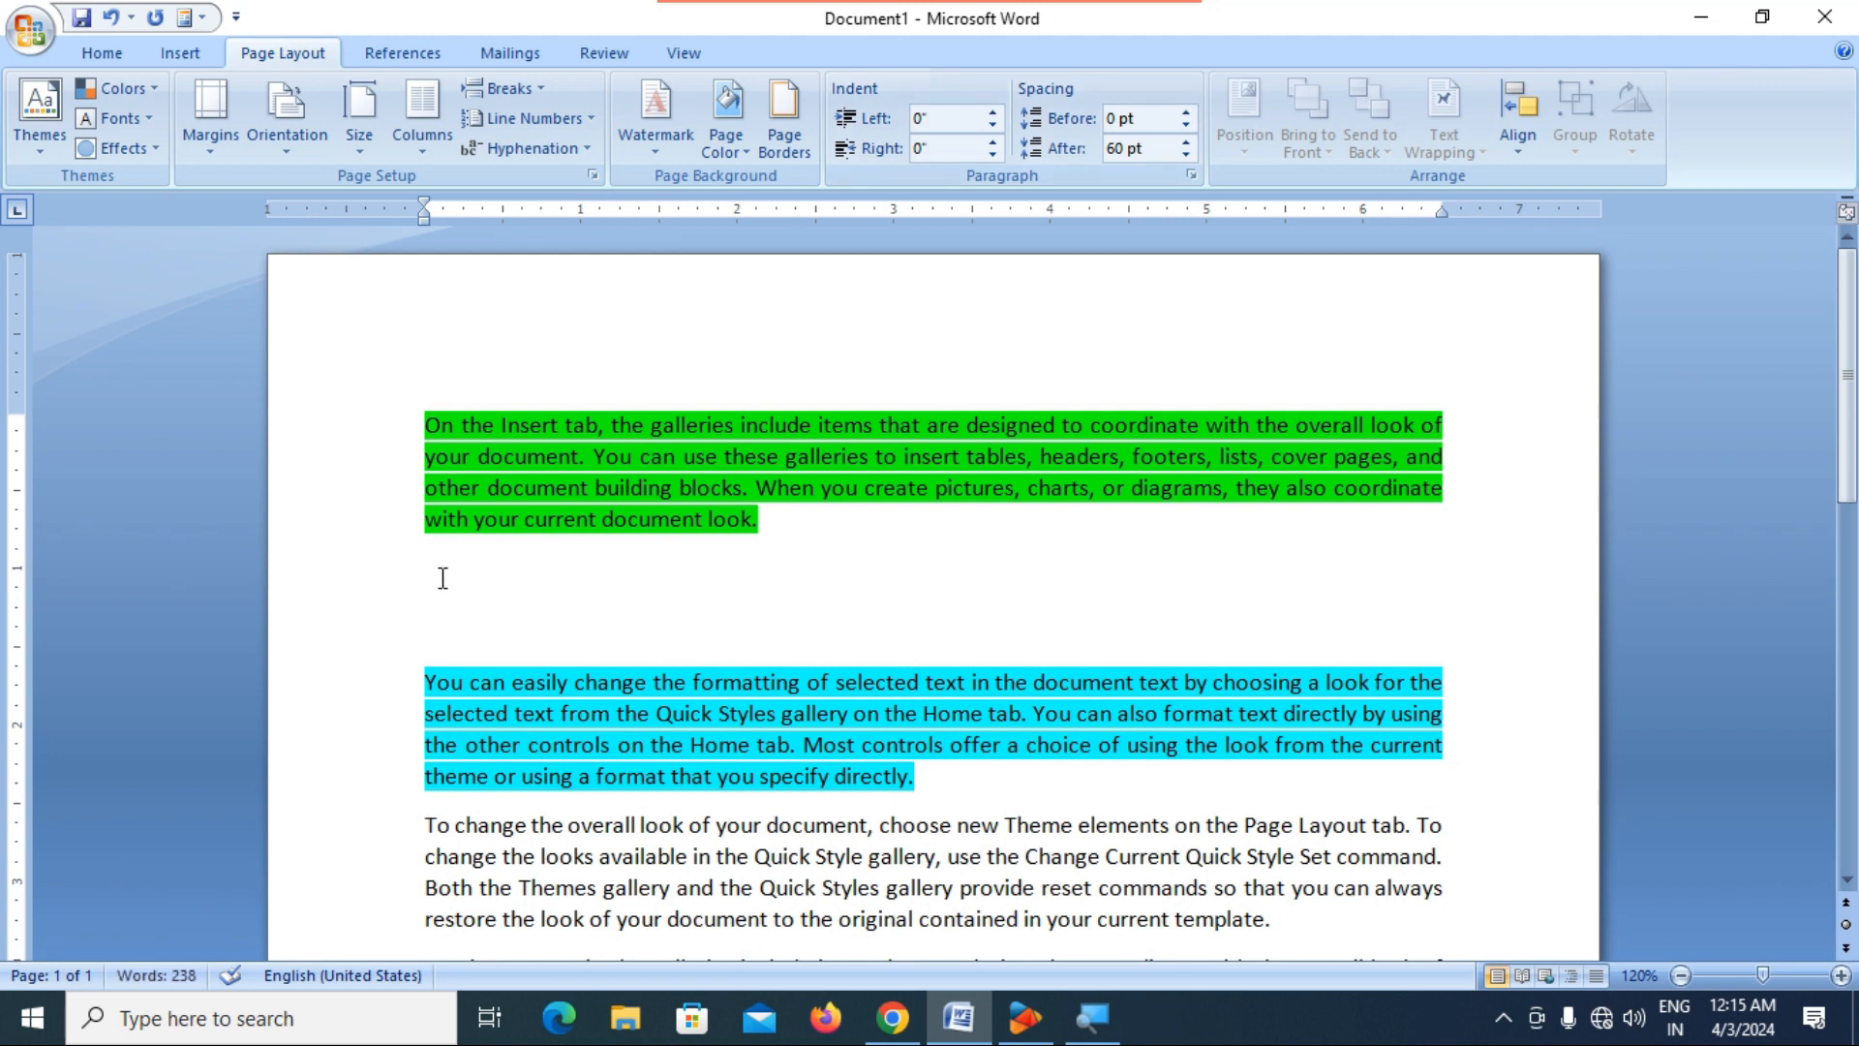
left_click_drag(440, 573, 539, 606)
left_click(715, 638)
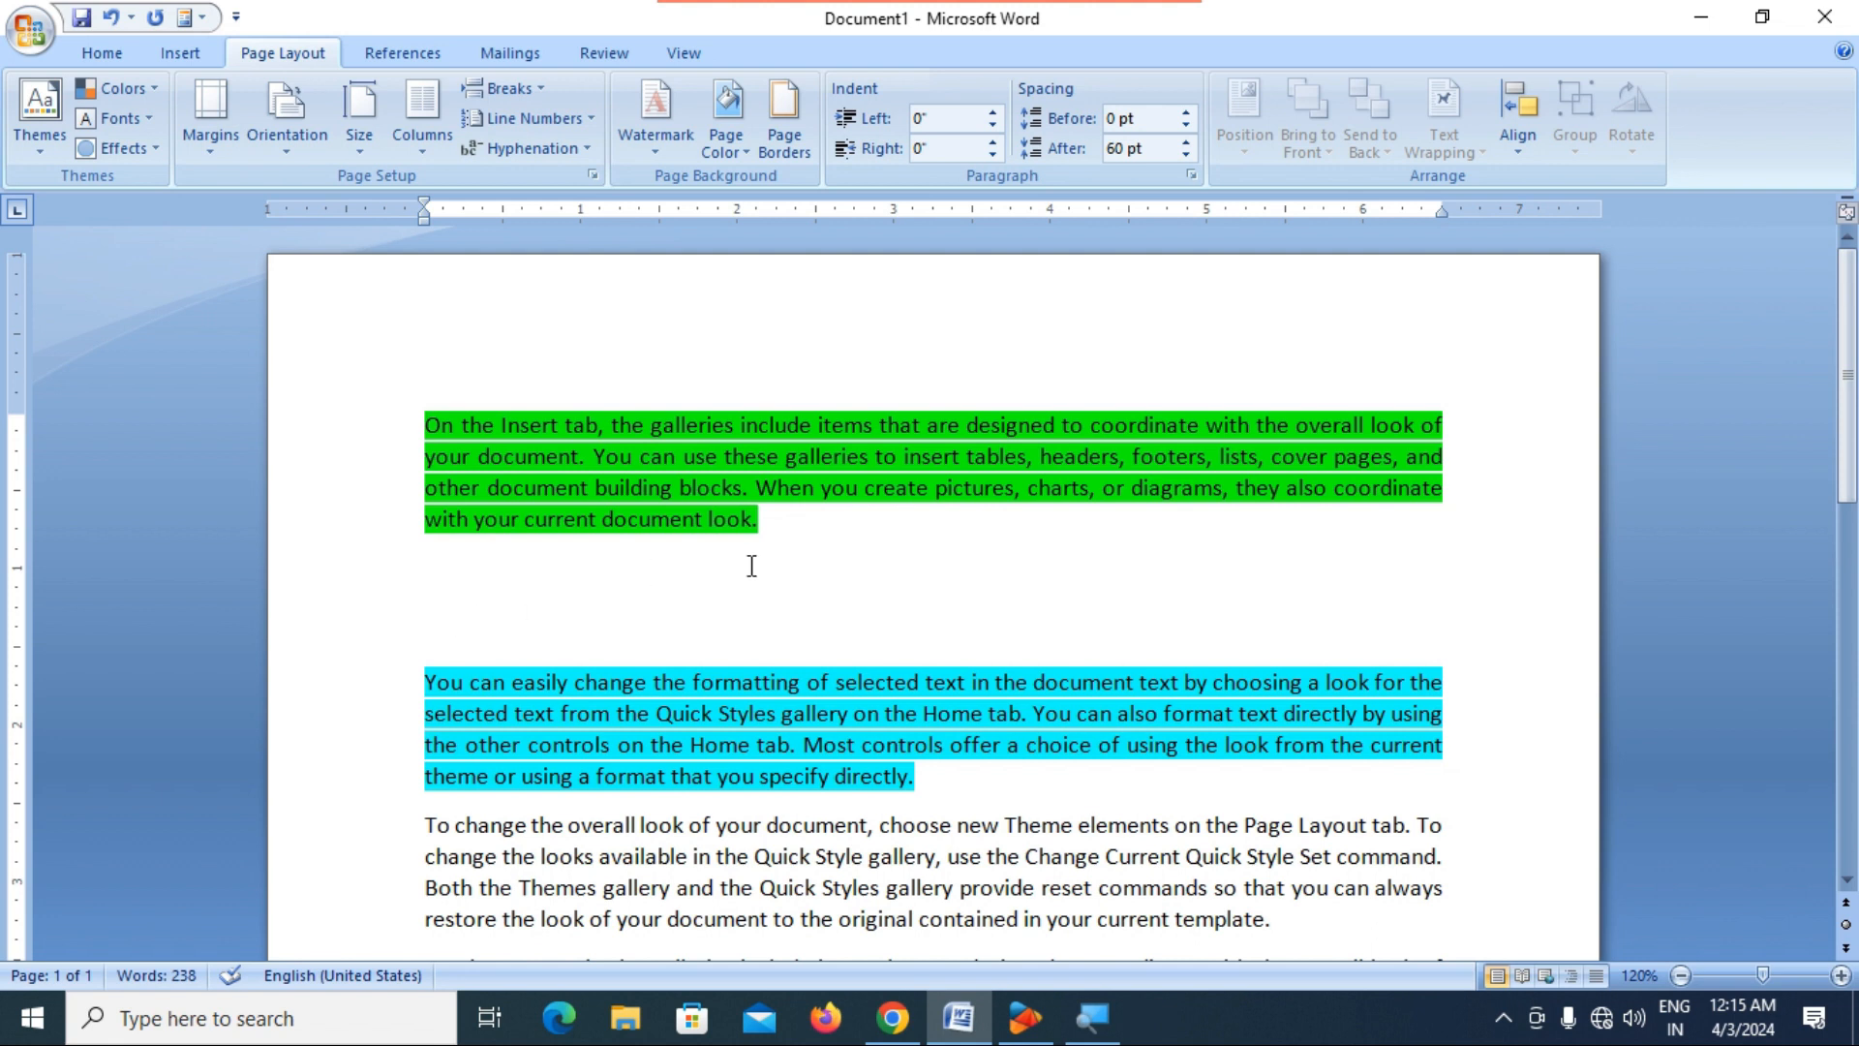
Reduce the spacing after the first paragraph to 12 pt.
left_click(1188, 155)
left_click(1187, 155)
left_click(1187, 155)
left_click(1186, 157)
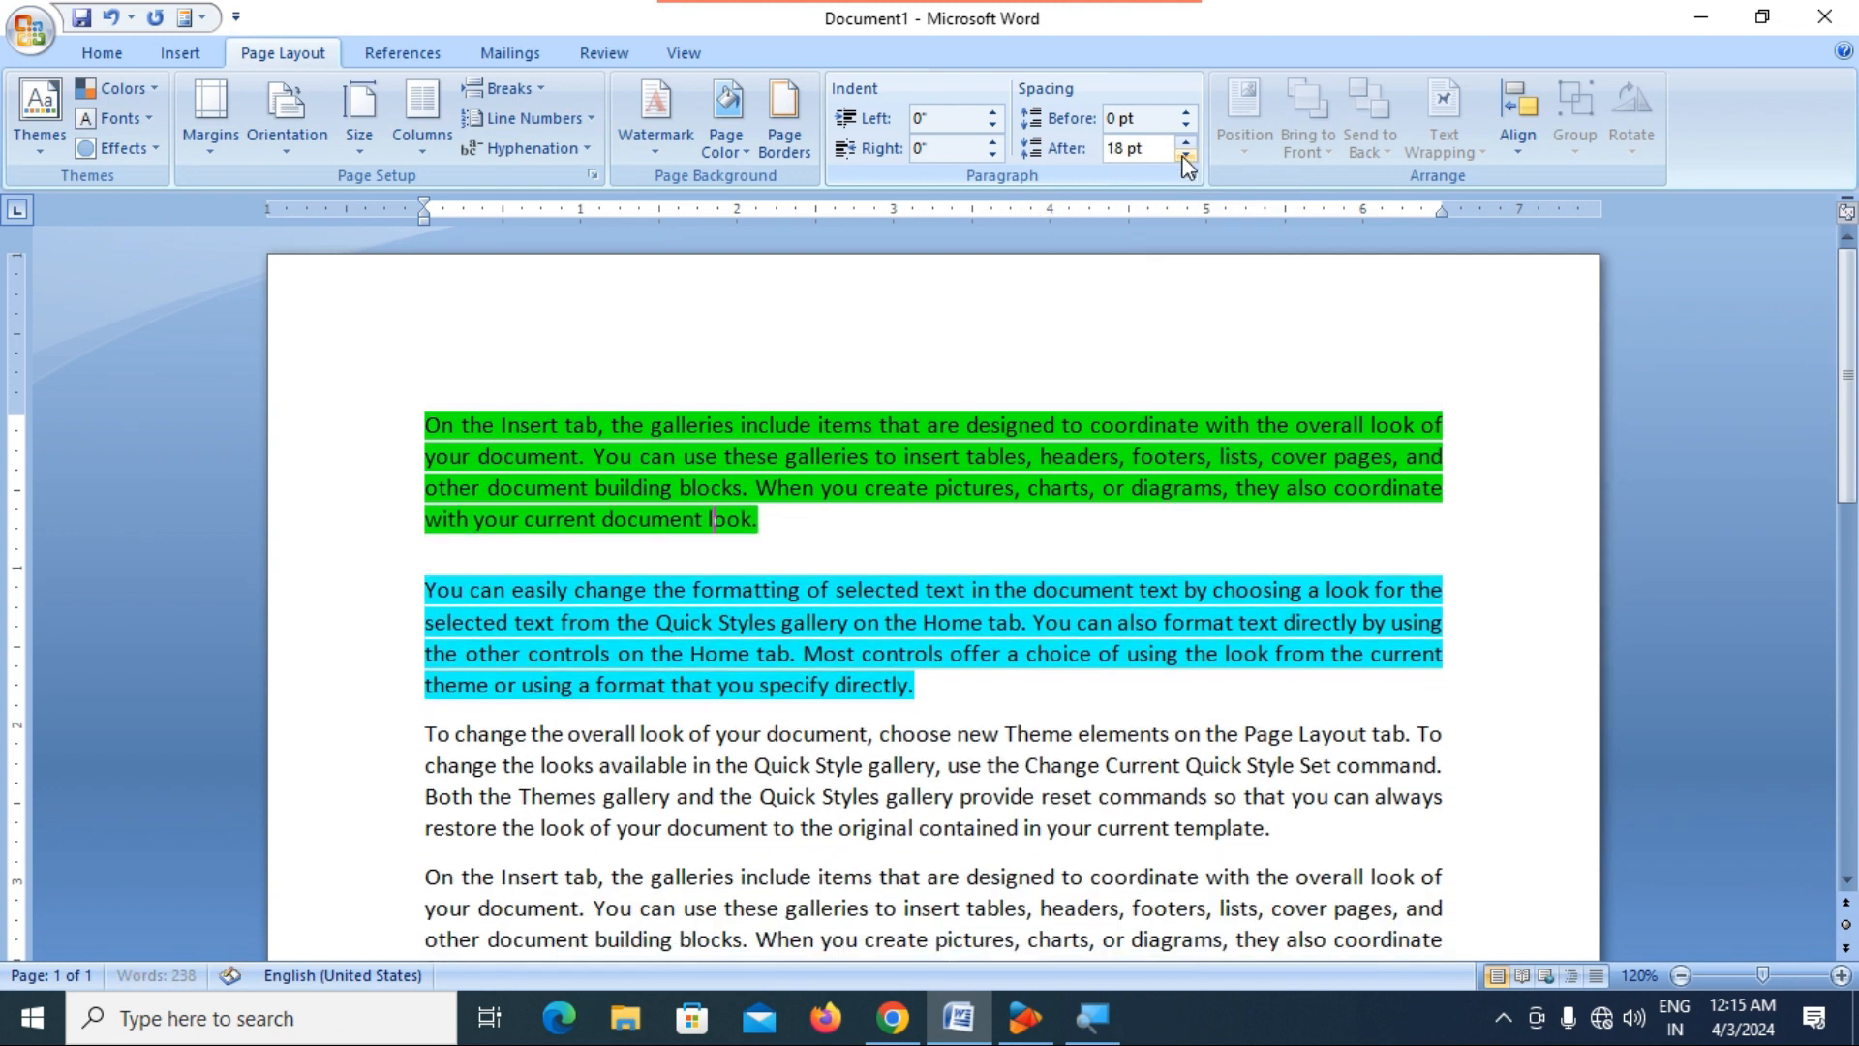
left_click(1183, 156)
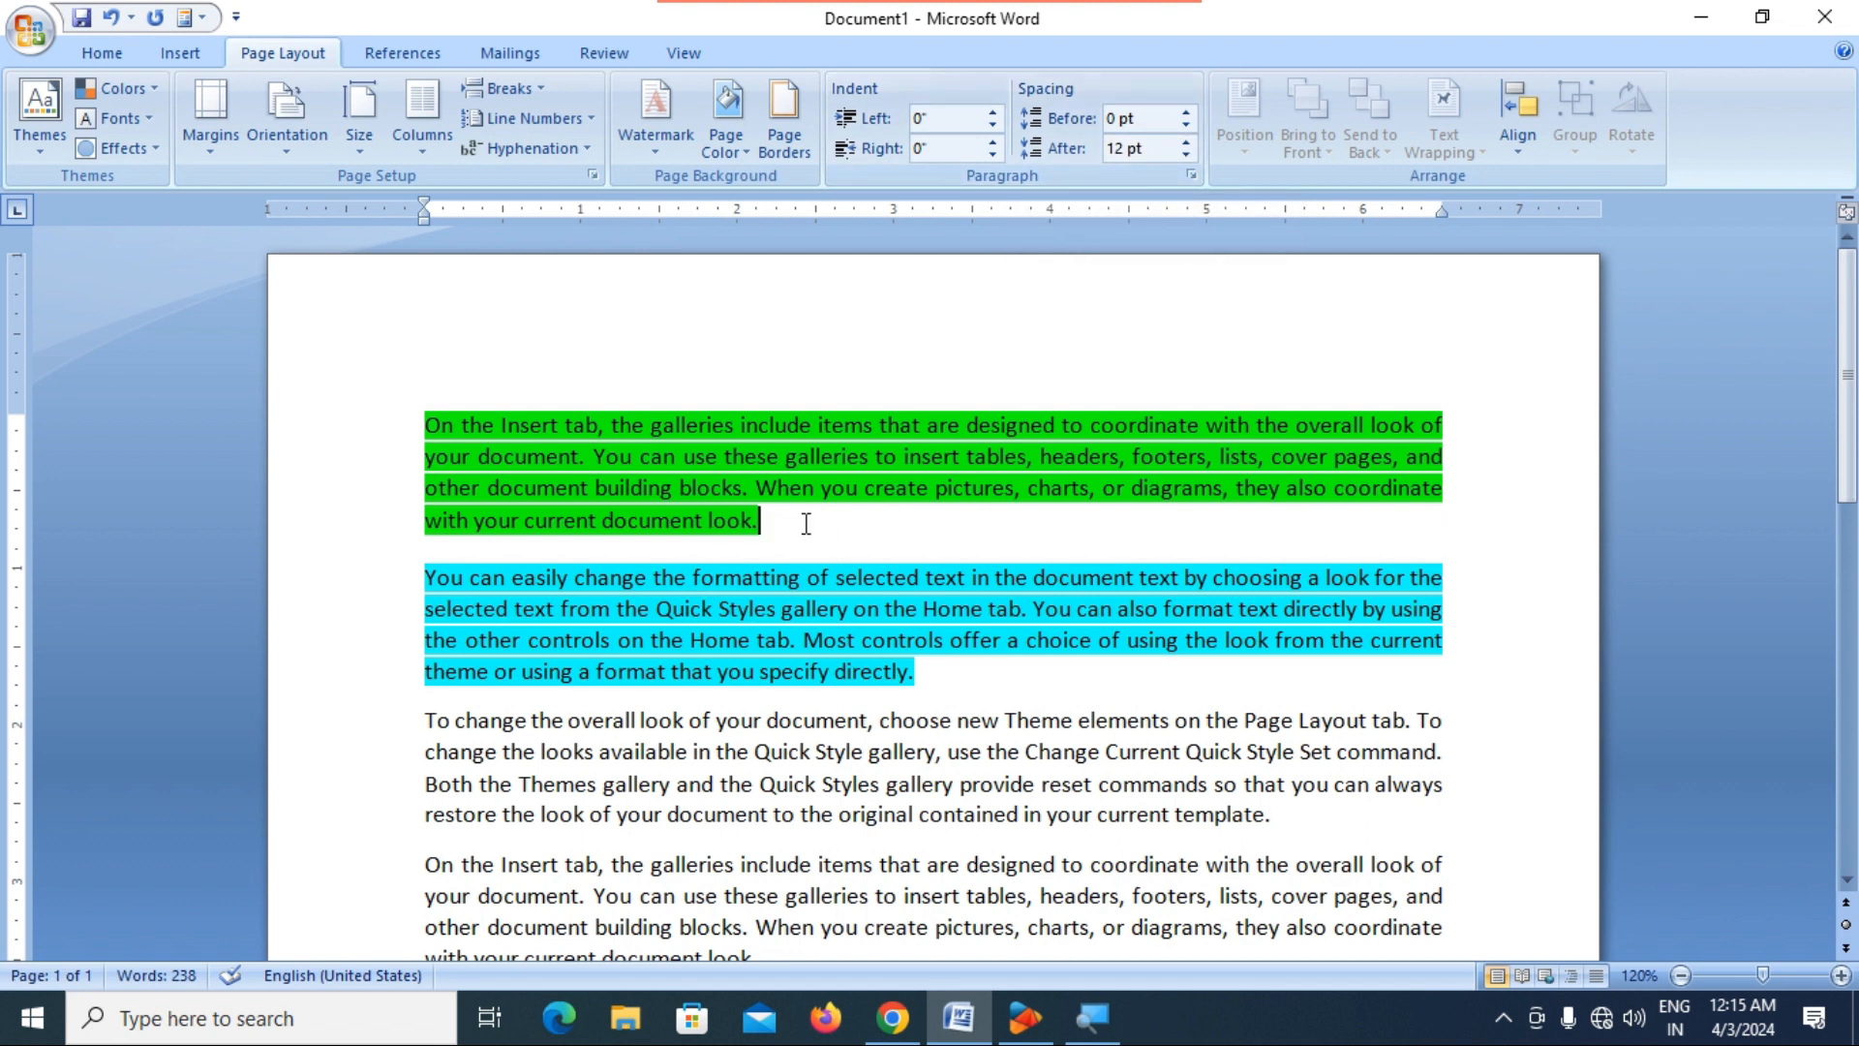
Add several blank lines below the green paragraph and enter the text "fgdgdggfd" on one of them.
key("Return")
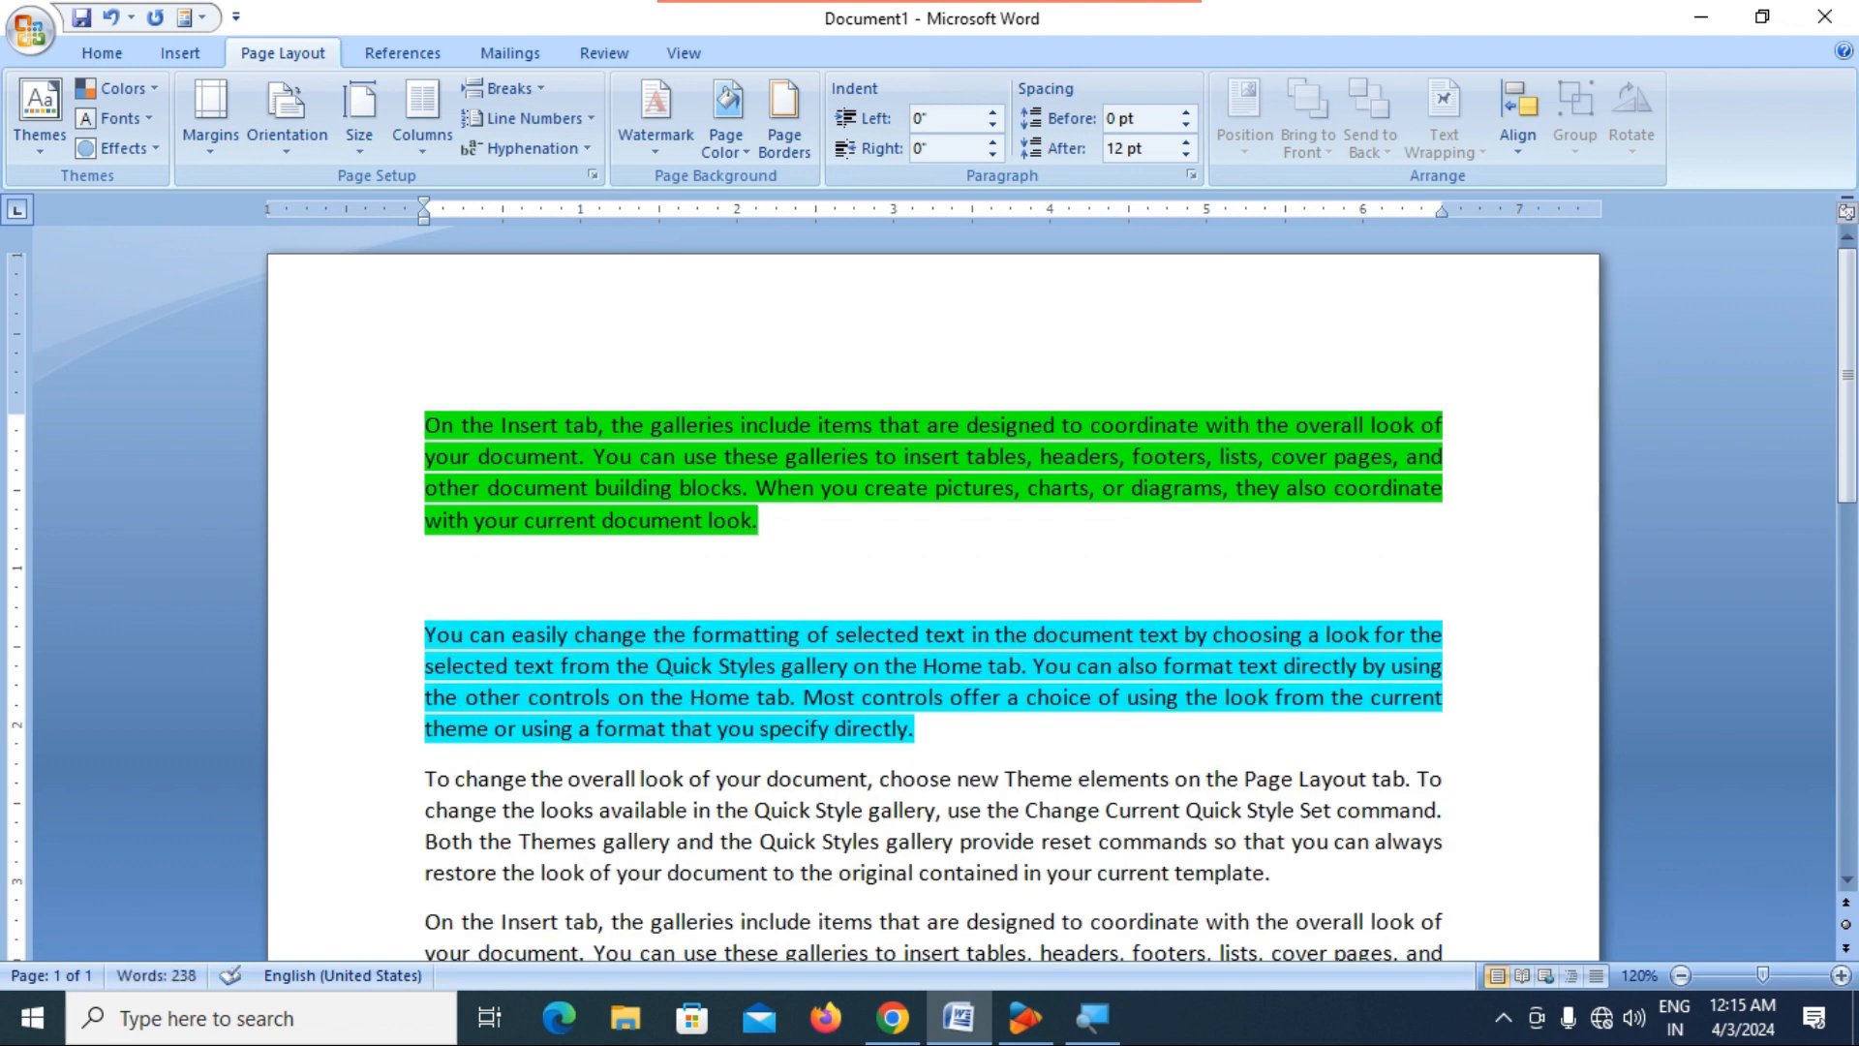
key("Return")
key("Return")
key("Return")
key("Return")
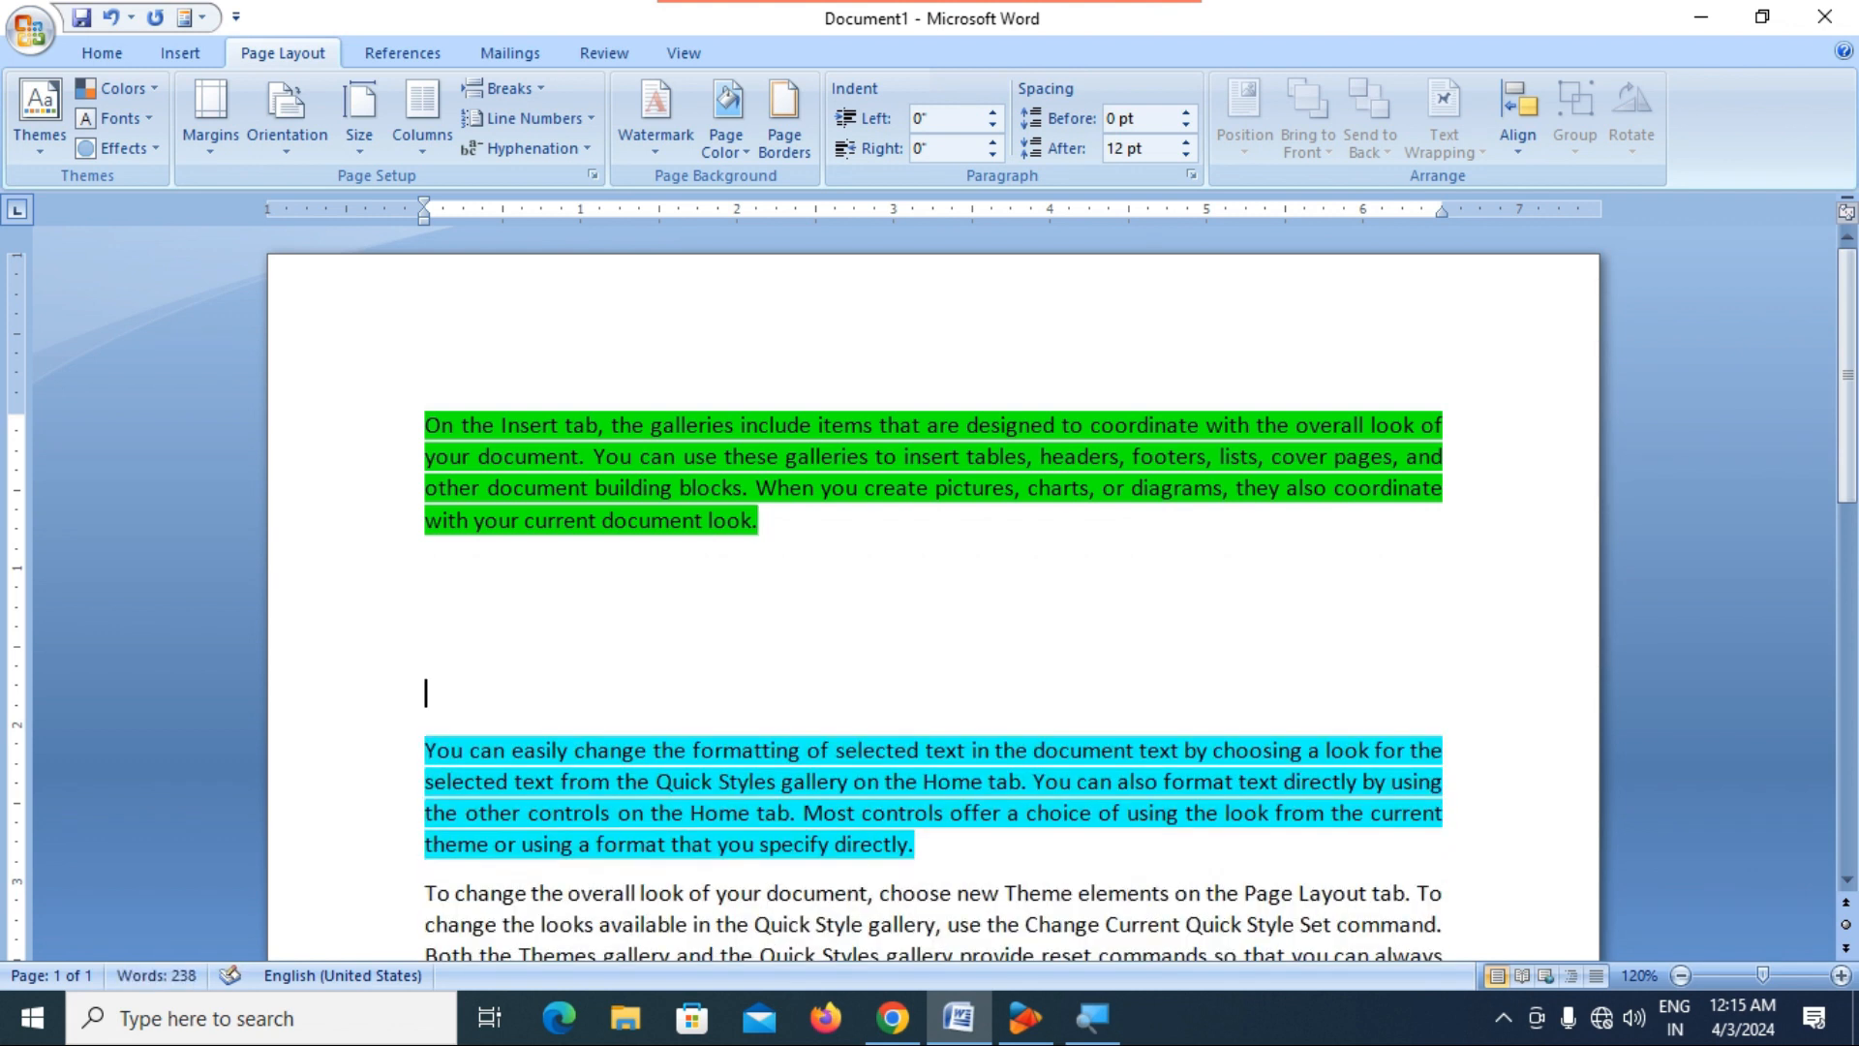
key("Up")
key("Up")
type("fgdgdggfd")
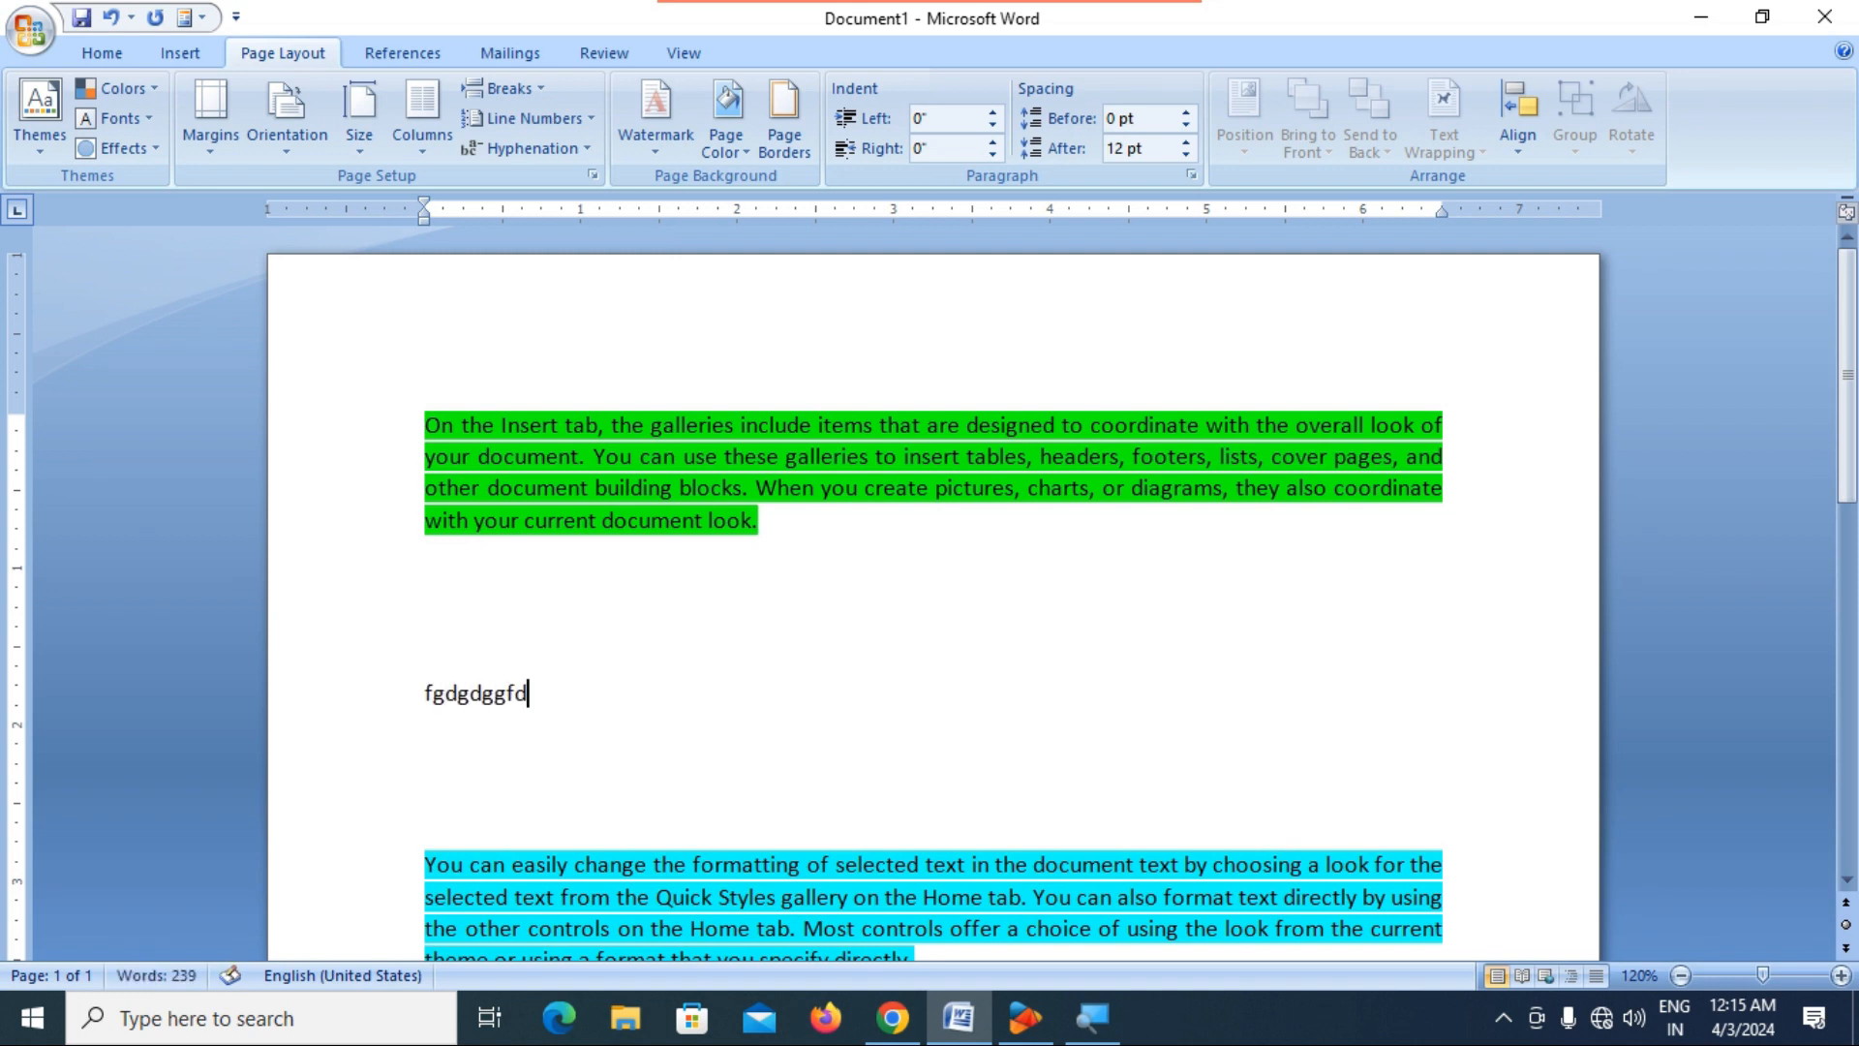
Delete the sample text and the blank lines between the green and blue paragraphs.
key("BackSpace")
key("BackSpace")
key("BackSpace")
key("BackSpace")
key("BackSpace")
key("BackSpace")
key("BackSpace")
key("BackSpace")
key("BackSpace")
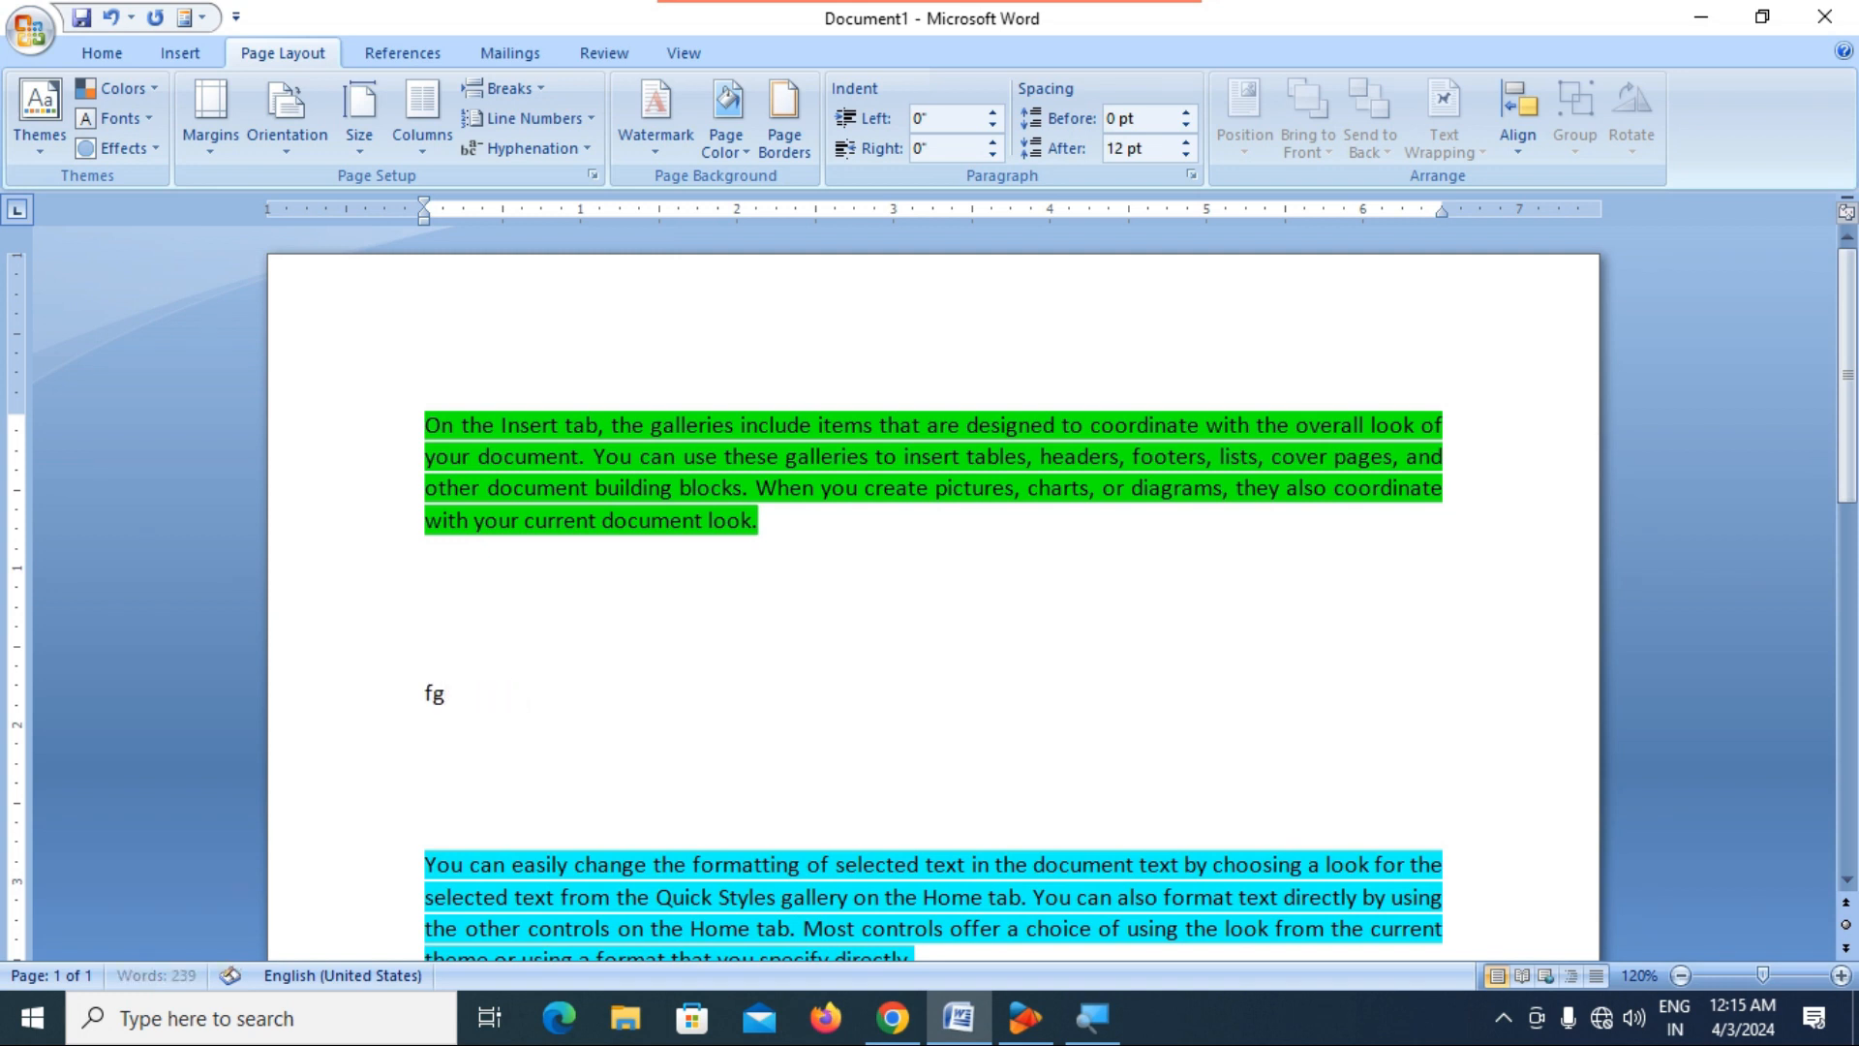
key("BackSpace")
key("BackSpace")
key("BackSpace")
key("BackSpace")
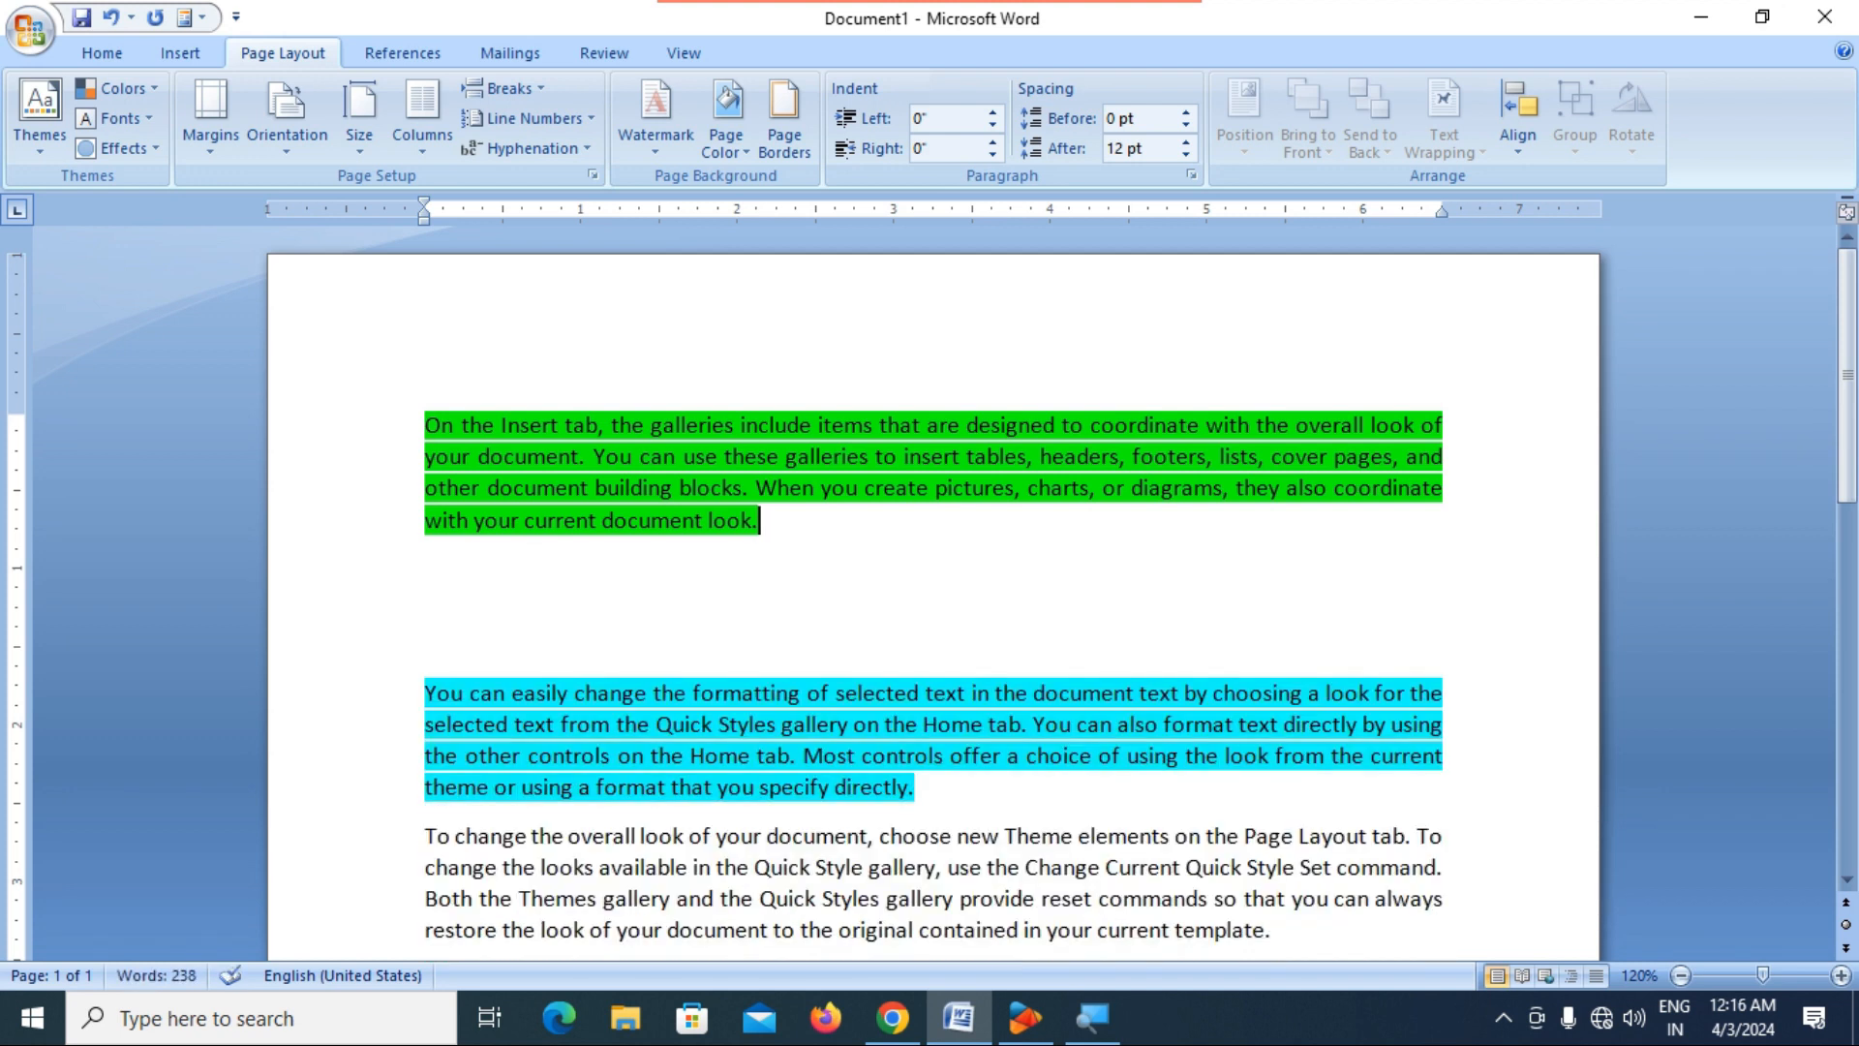
left_click(465, 648)
key("BackSpace")
key("BackSpace")
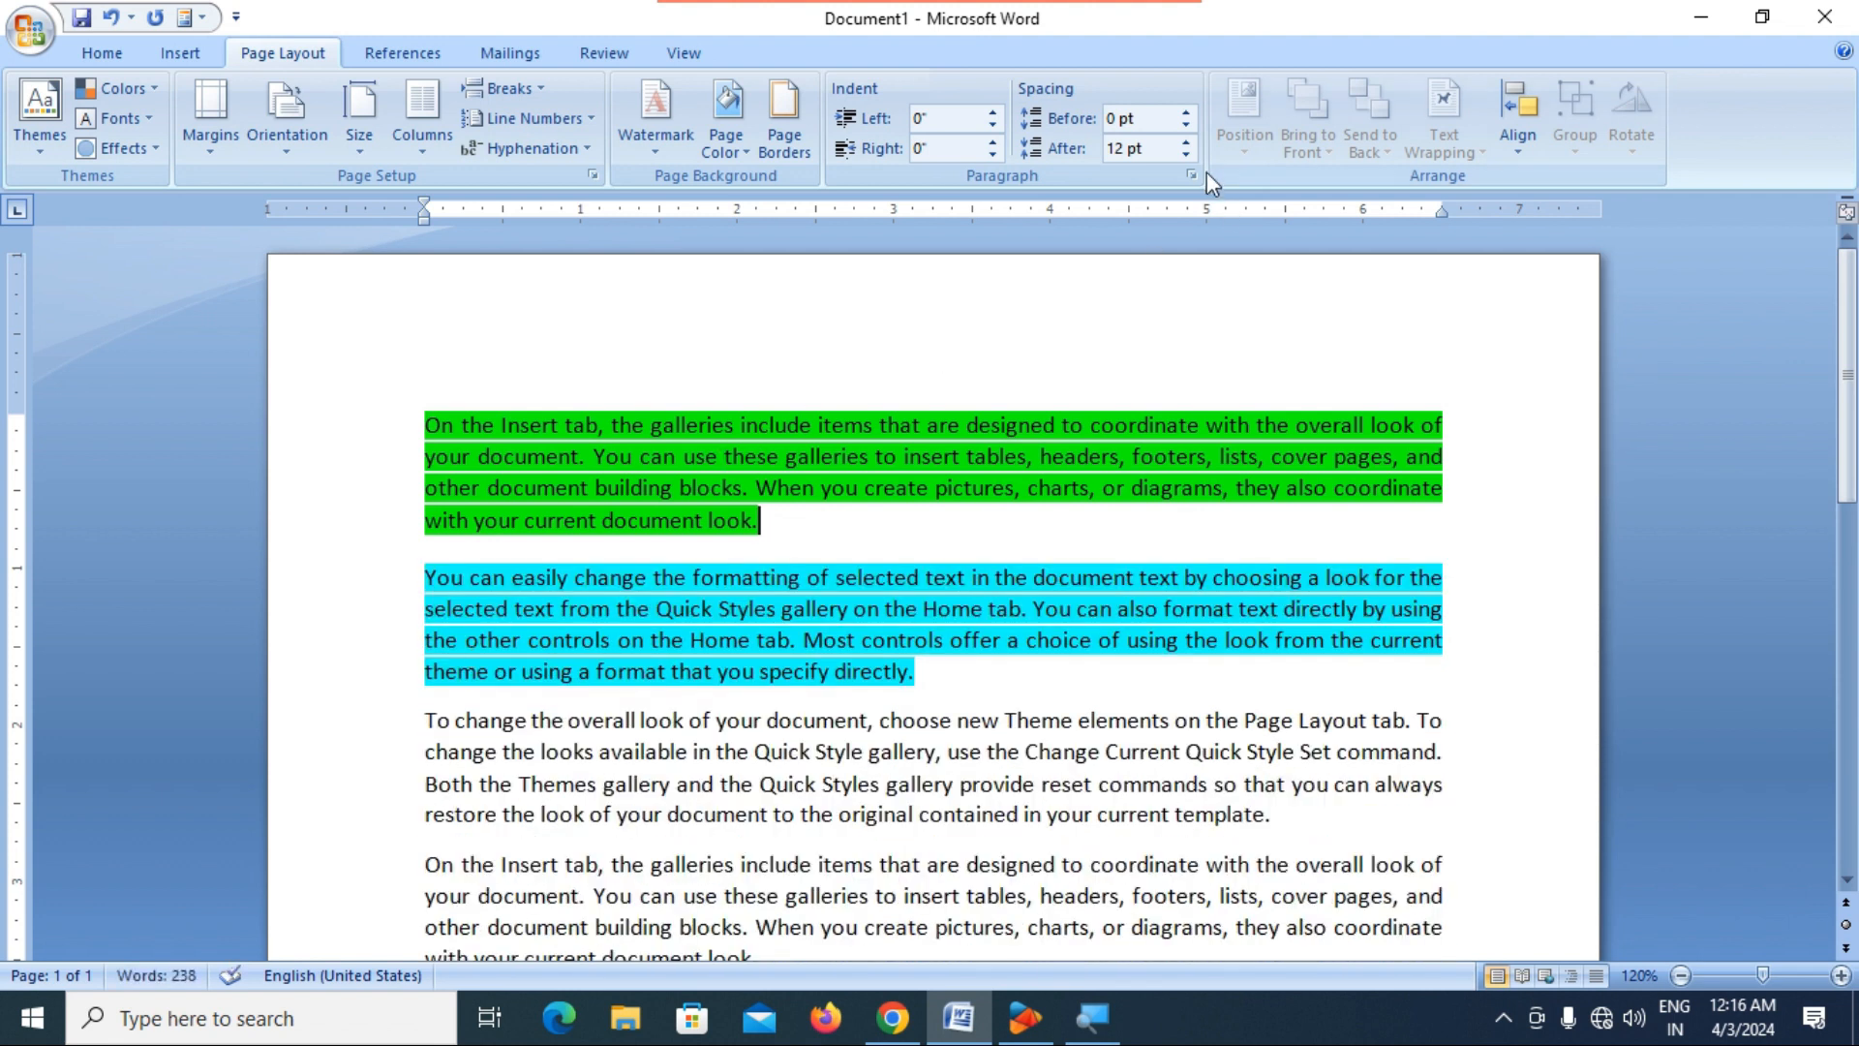
Increase the spacing after the green first paragraph to 90 pt.
left_click(1186, 142)
left_click(1186, 142)
left_click(1186, 141)
left_click(1186, 141)
left_click(1186, 141)
left_click(1186, 142)
left_click(1186, 142)
left_click(1186, 141)
left_click(1186, 142)
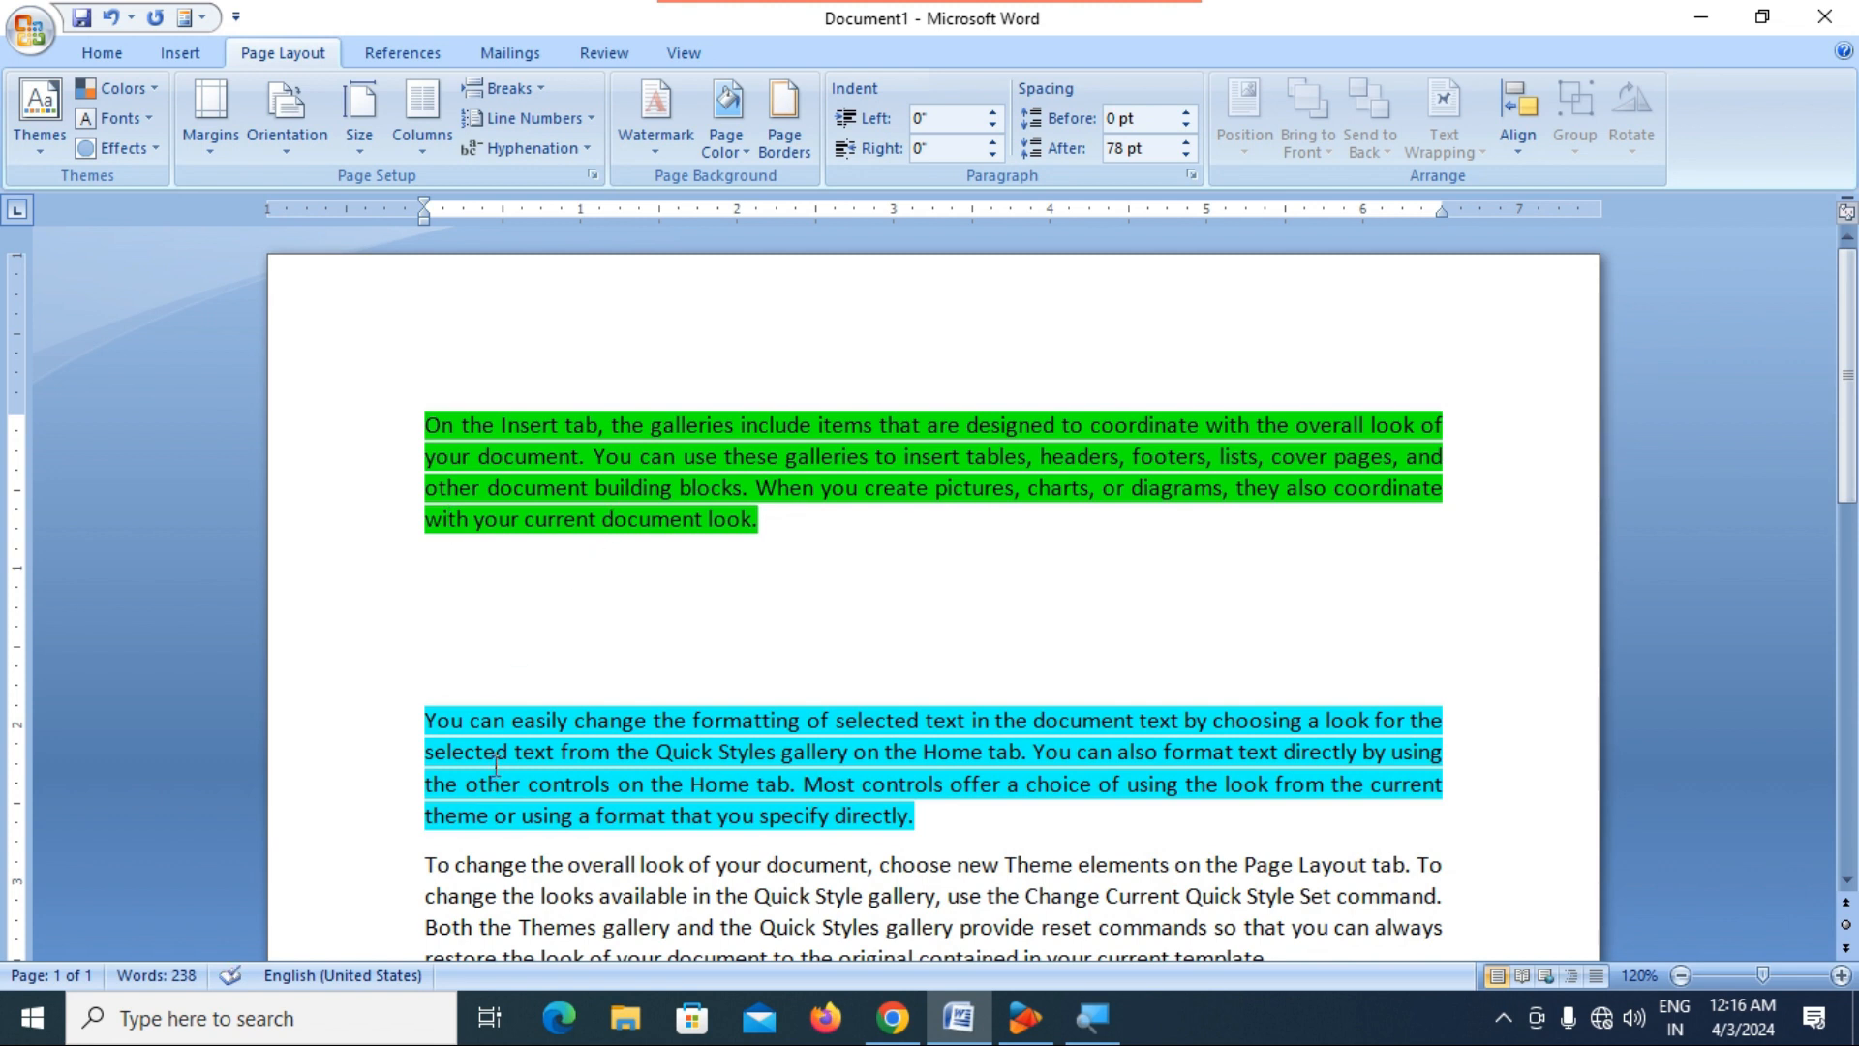
left_click(496, 726)
left_click(502, 623)
left_click(1187, 141)
left_click(1187, 140)
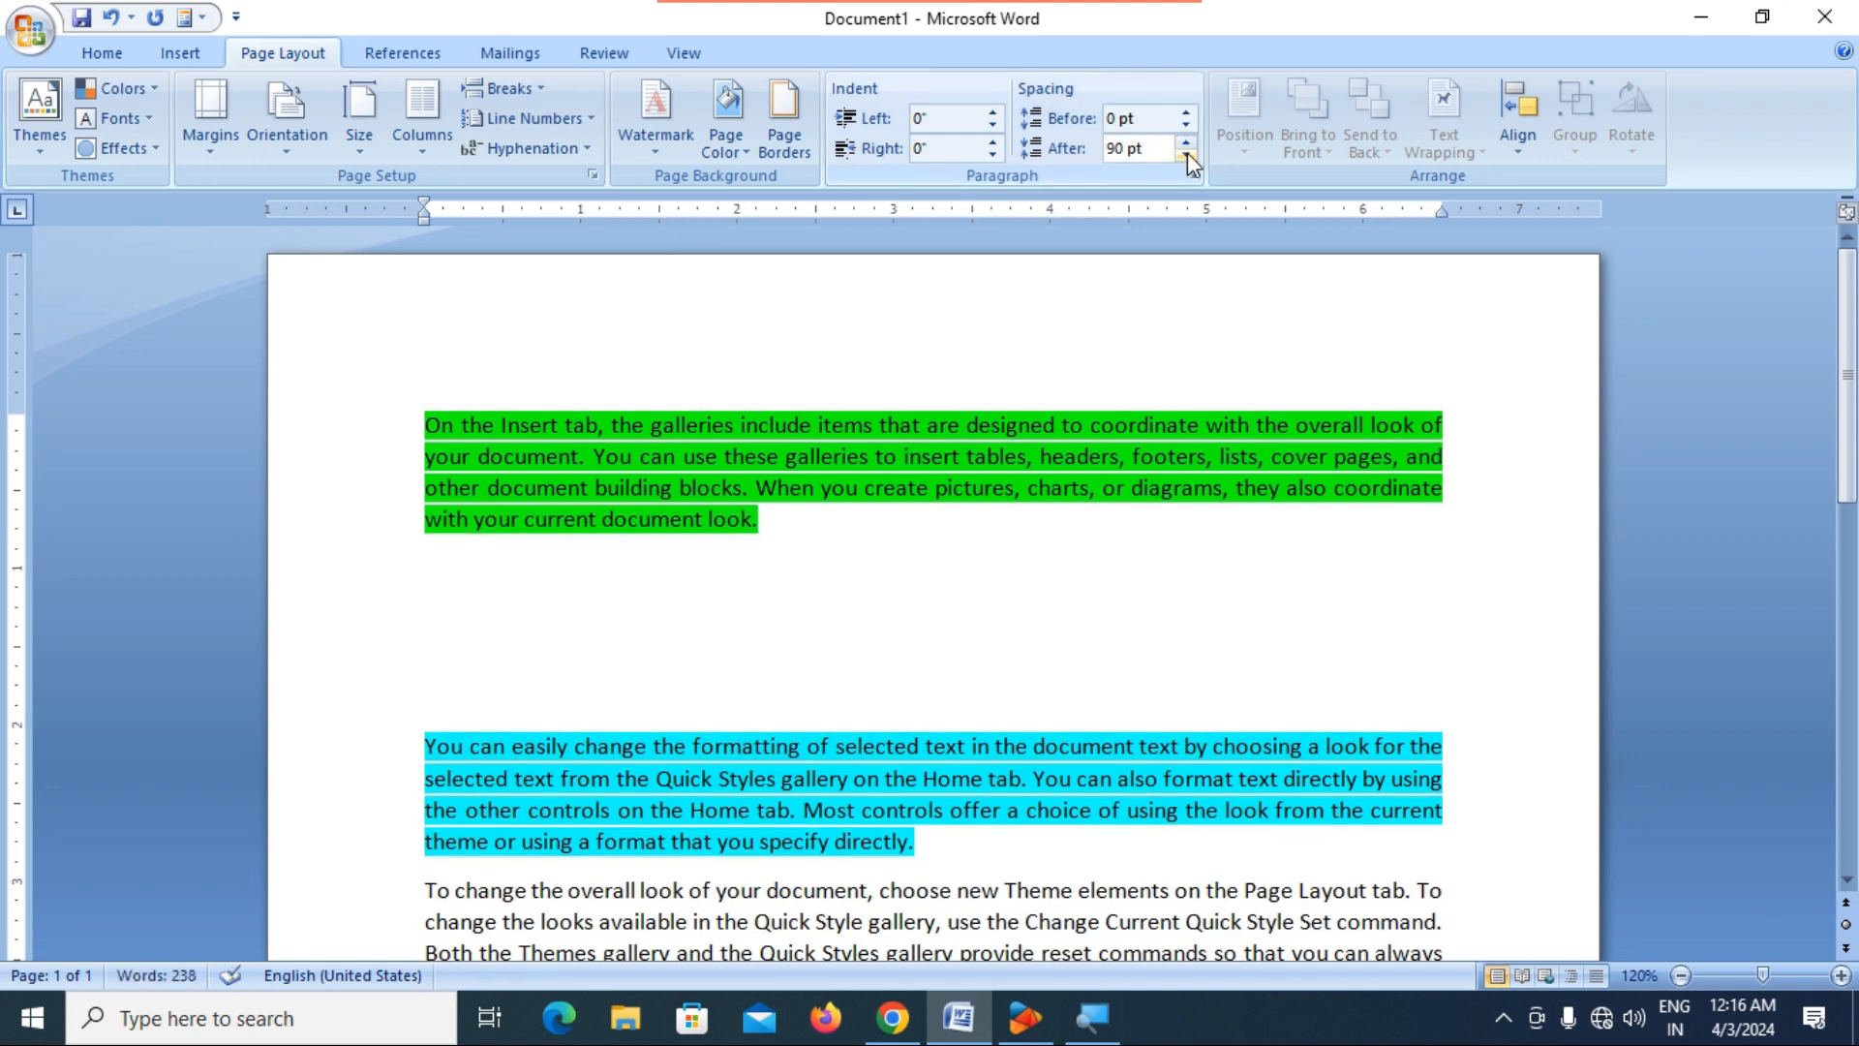
Reduce the spacing after the green first paragraph to 6 pt.
left_click(1187, 154)
left_click(1187, 154)
left_click(1187, 154)
left_click(1187, 154)
left_click(1188, 154)
left_click(1188, 154)
left_click(1187, 154)
left_click(1187, 154)
left_click(1187, 154)
left_click(1187, 154)
left_click(1187, 154)
left_click(1187, 154)
left_click(1187, 154)
left_click(1187, 154)
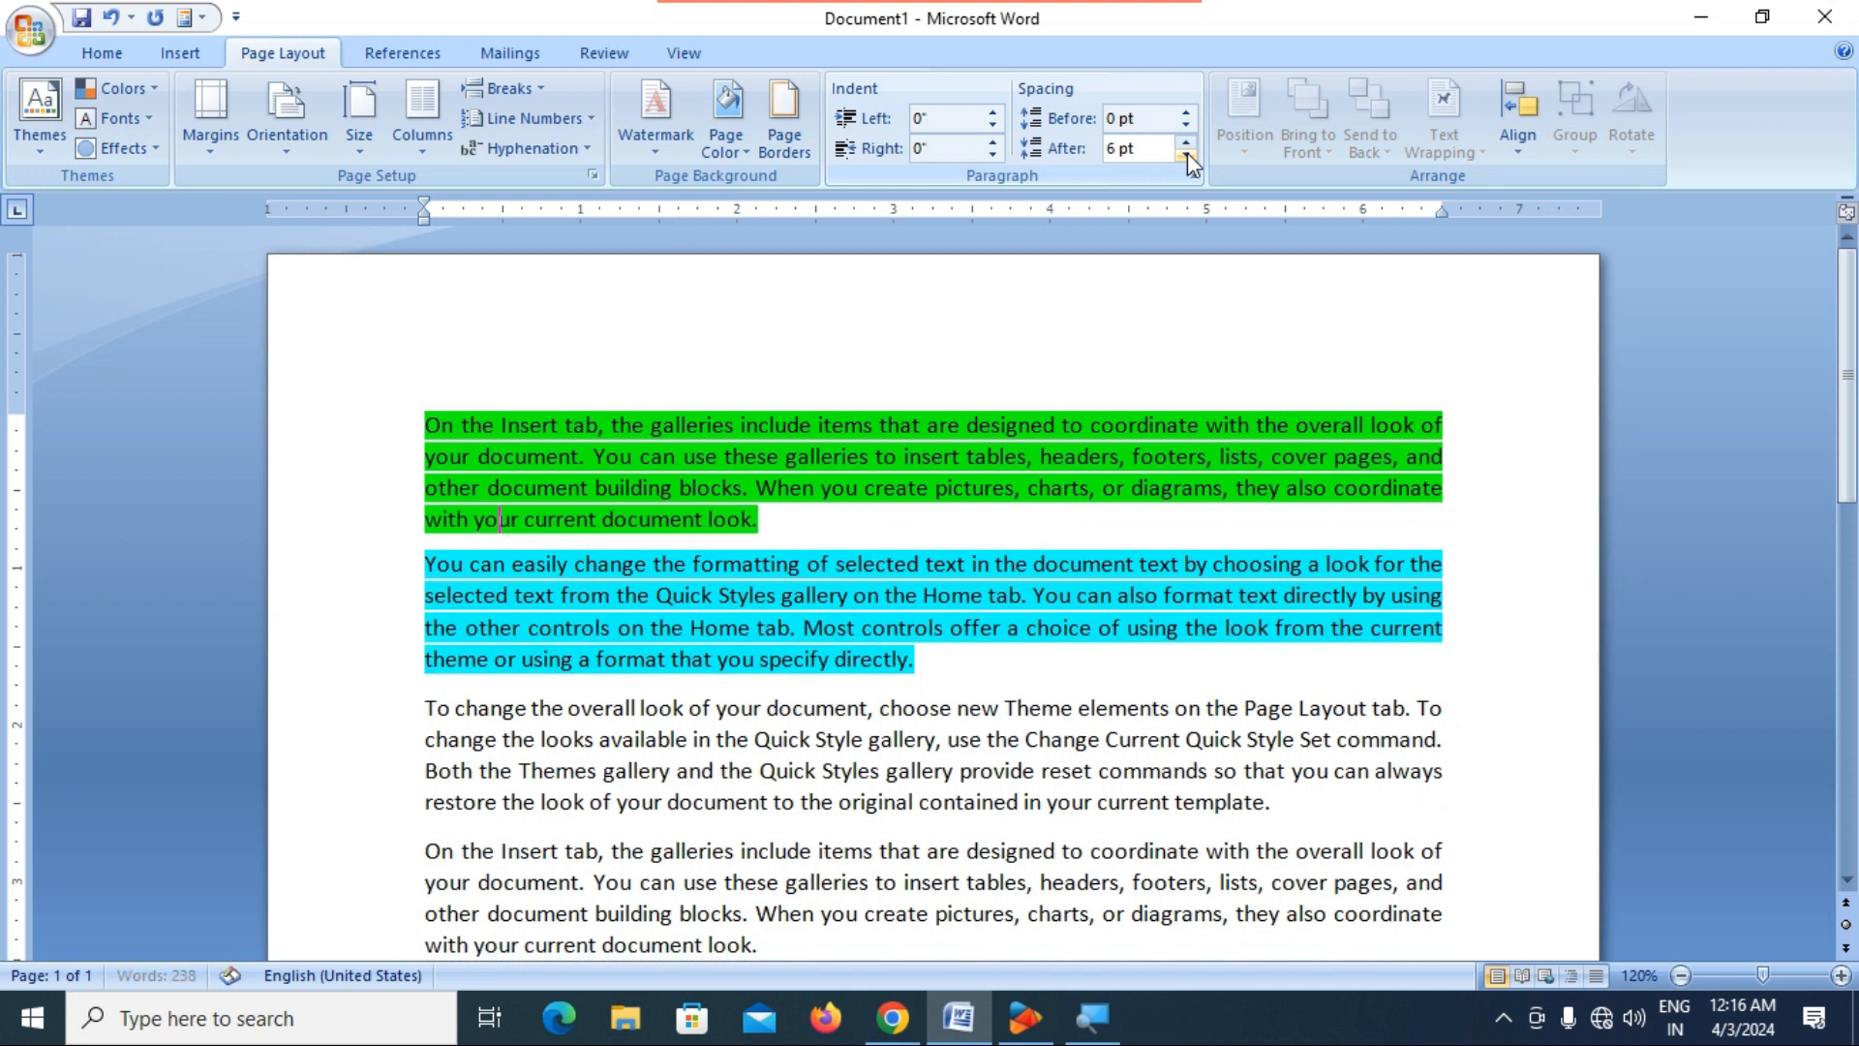
Look through the line spacing options for the blue paragraph without applying any.
left_click(999, 631)
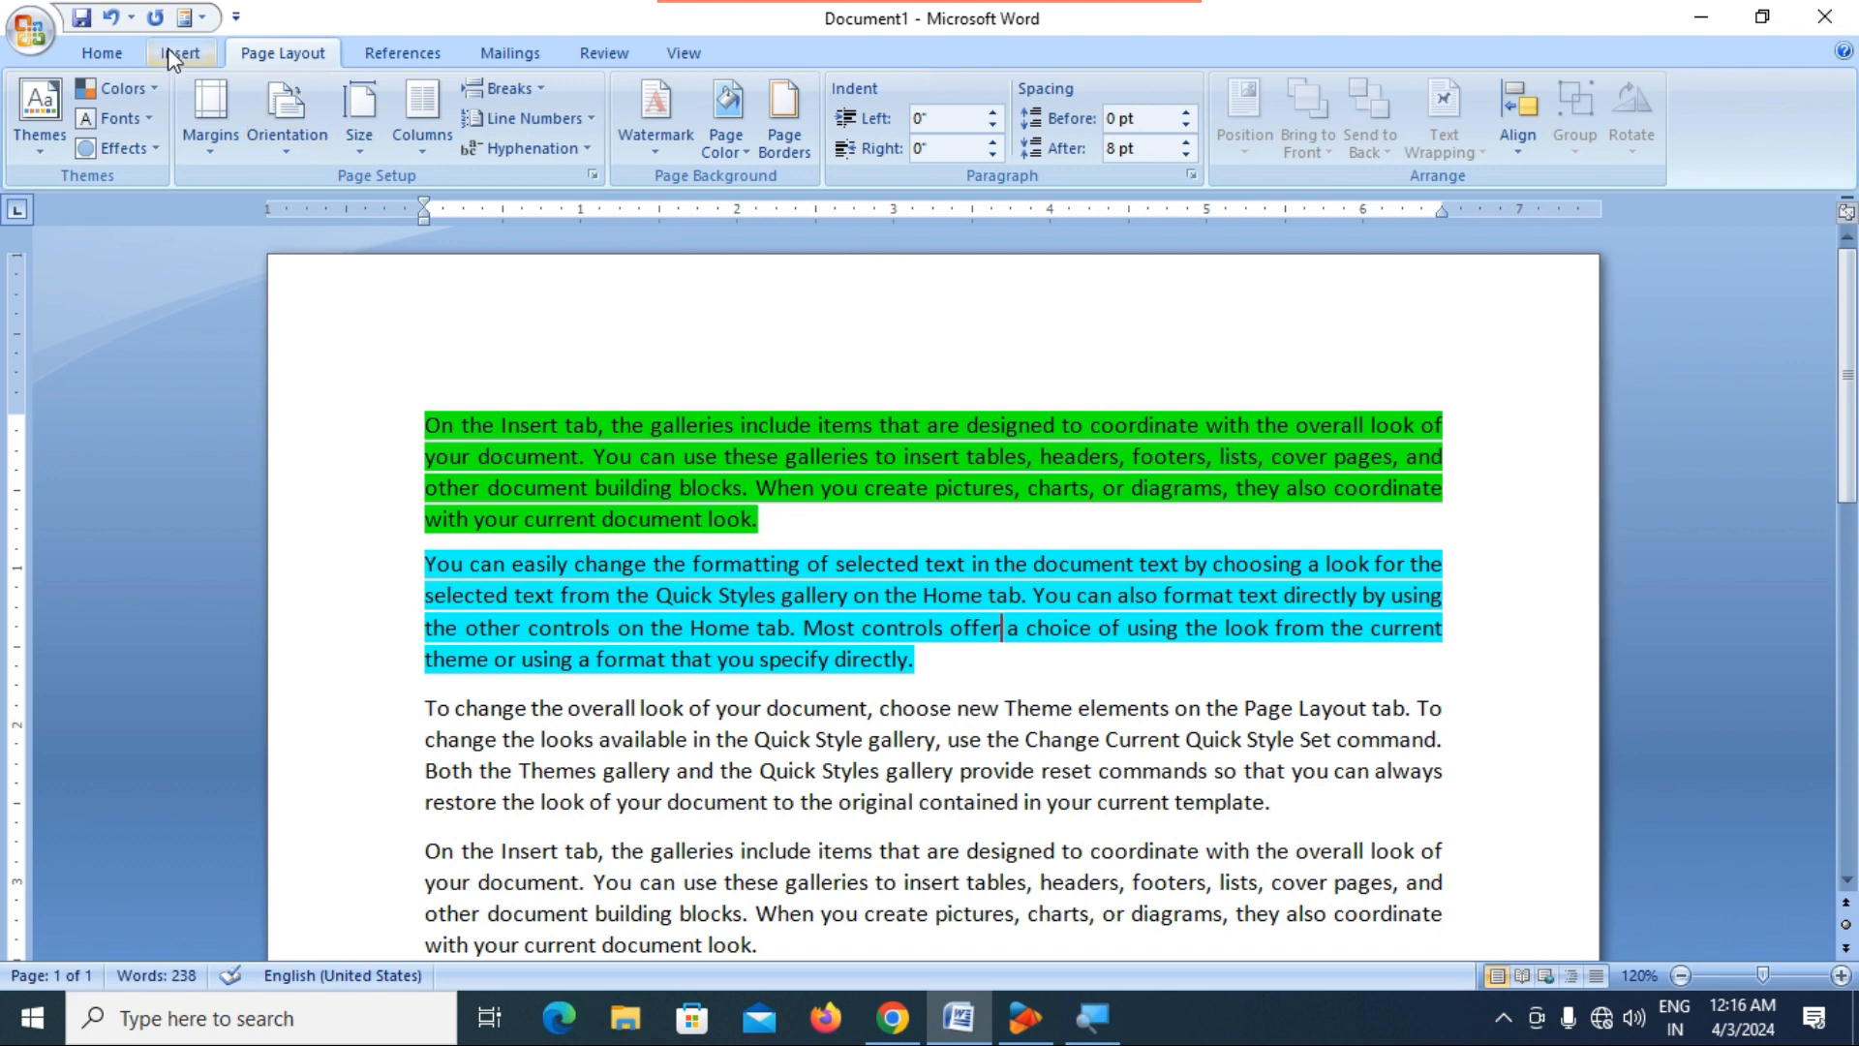
left_click(101, 54)
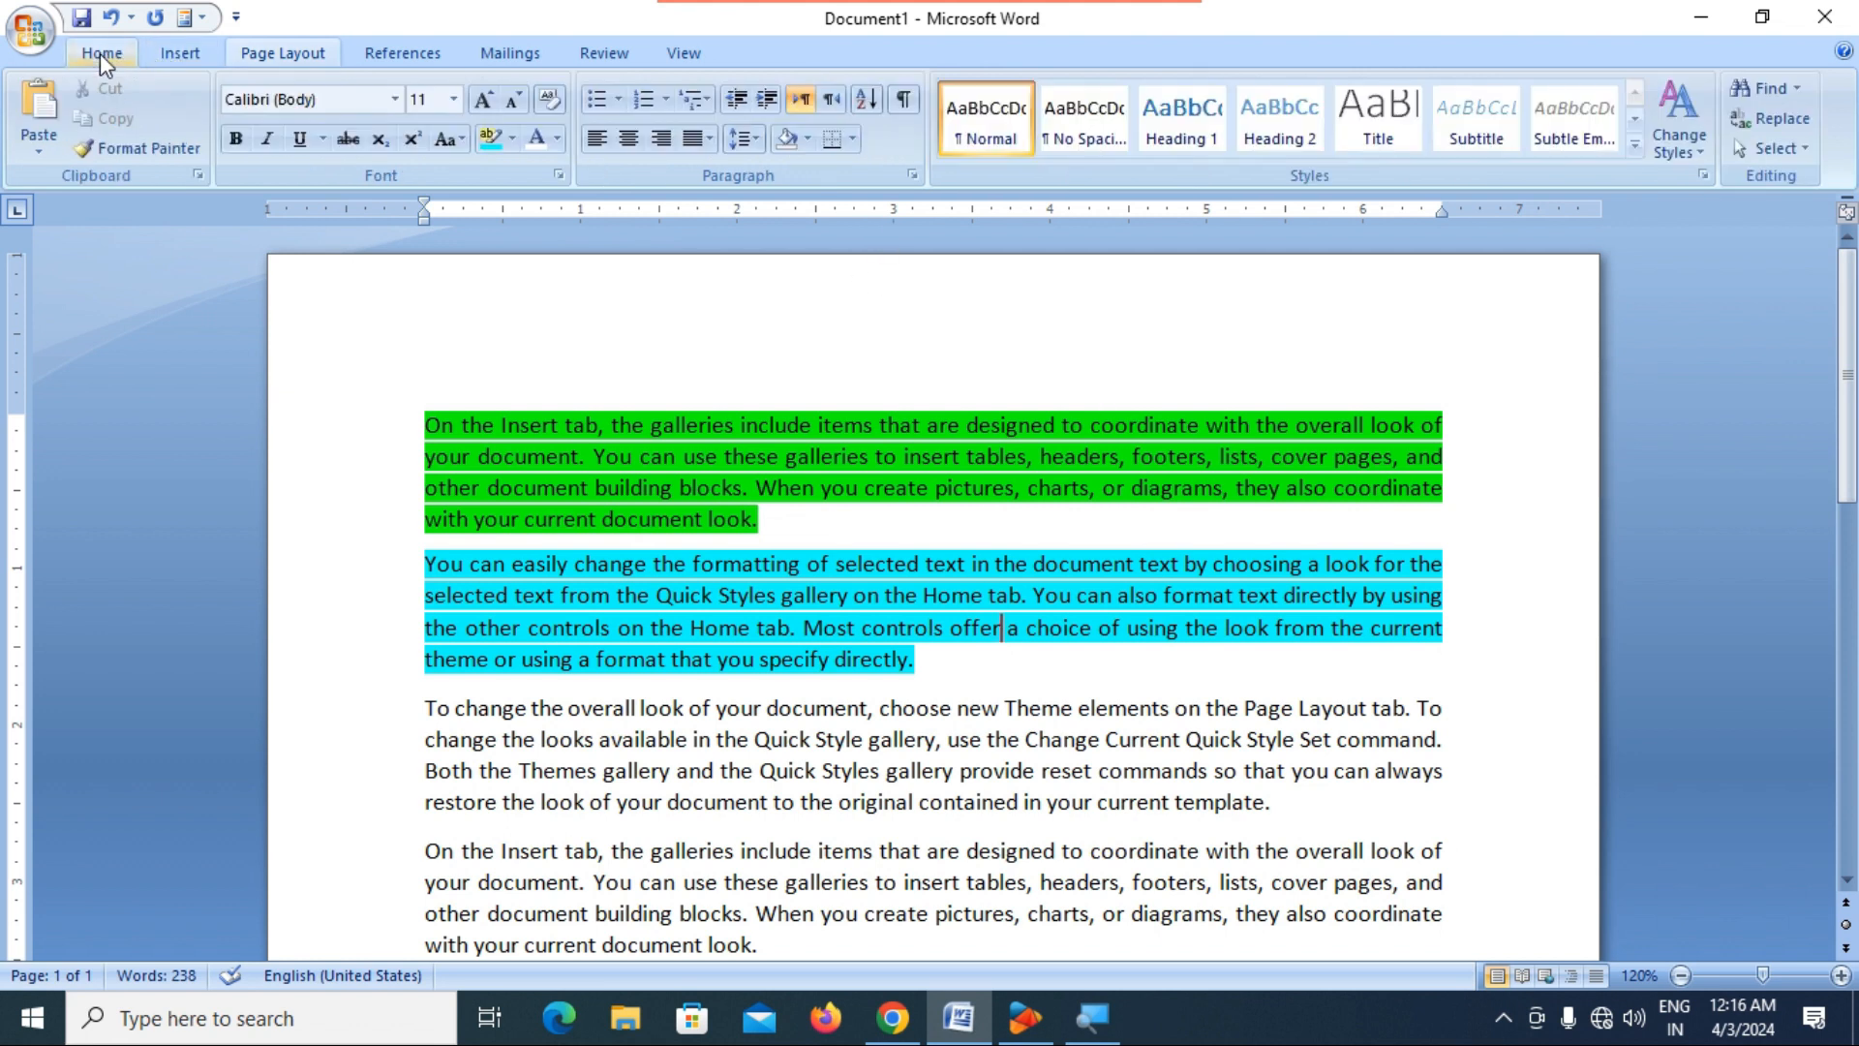
left_click(750, 144)
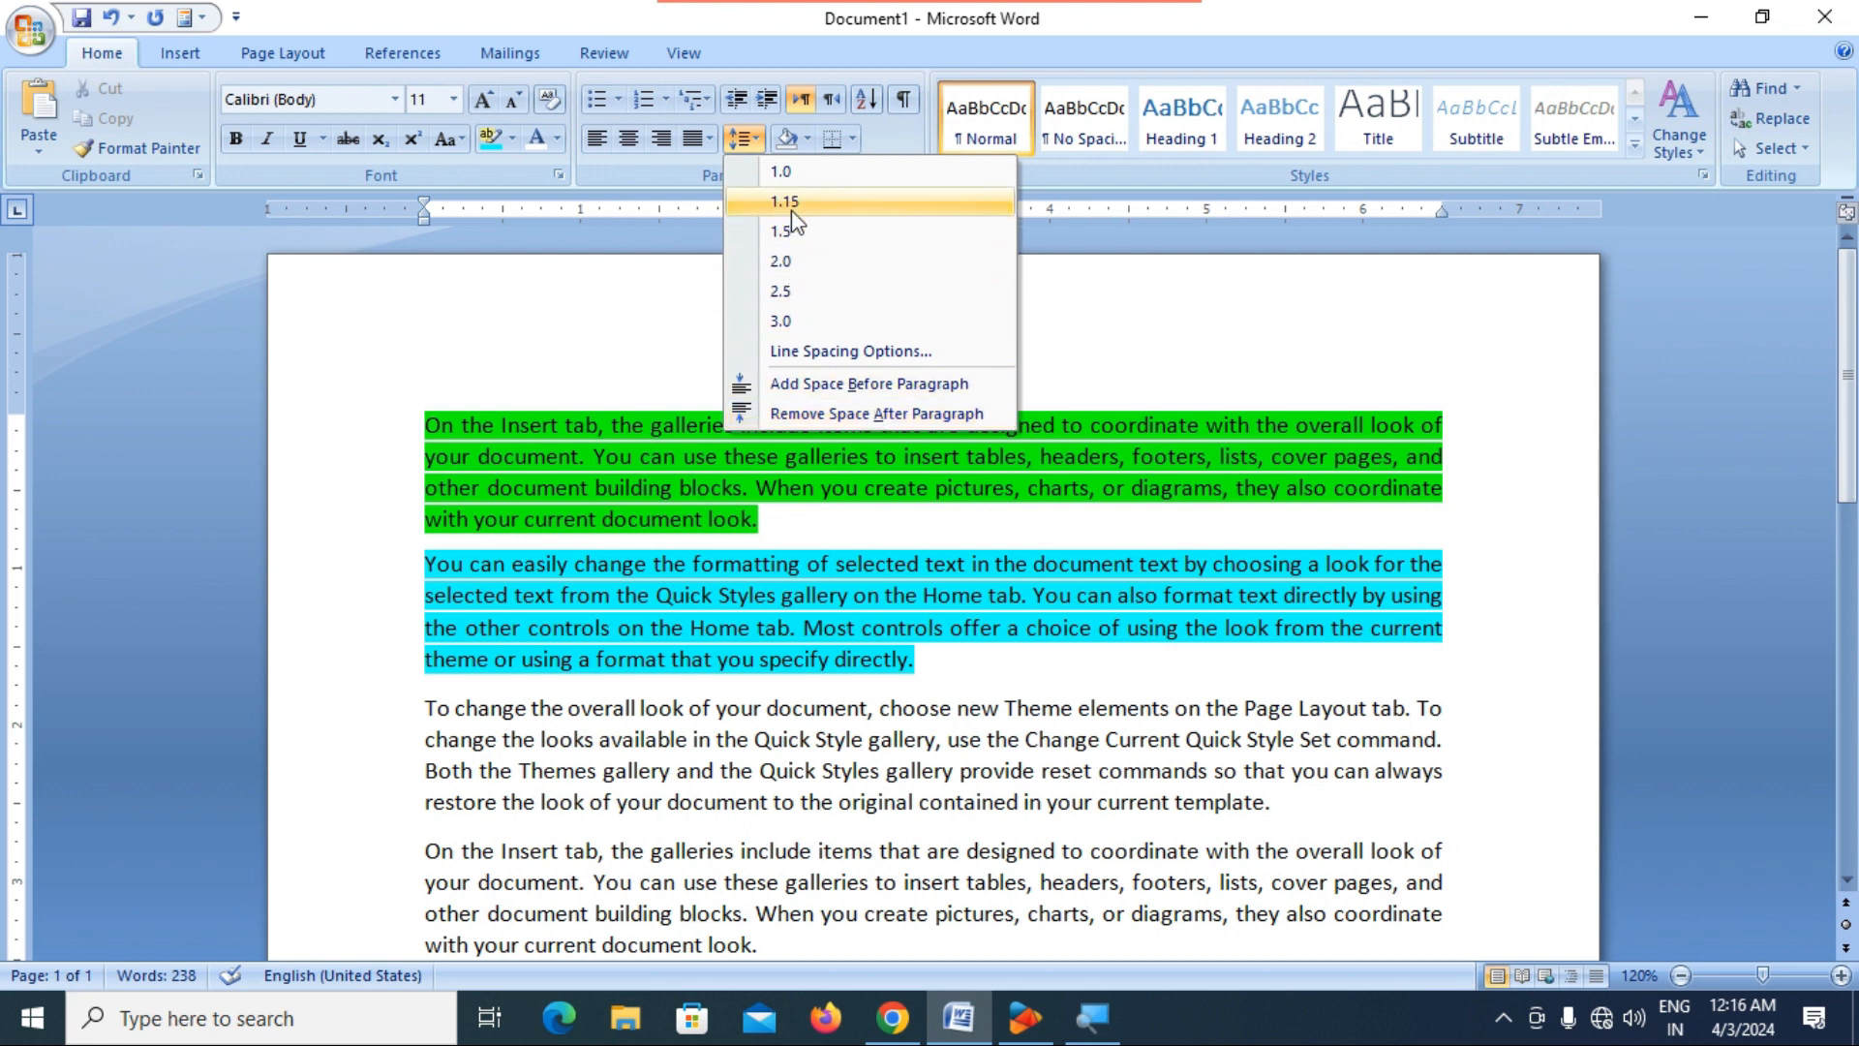
left_click(1085, 465)
left_click(280, 56)
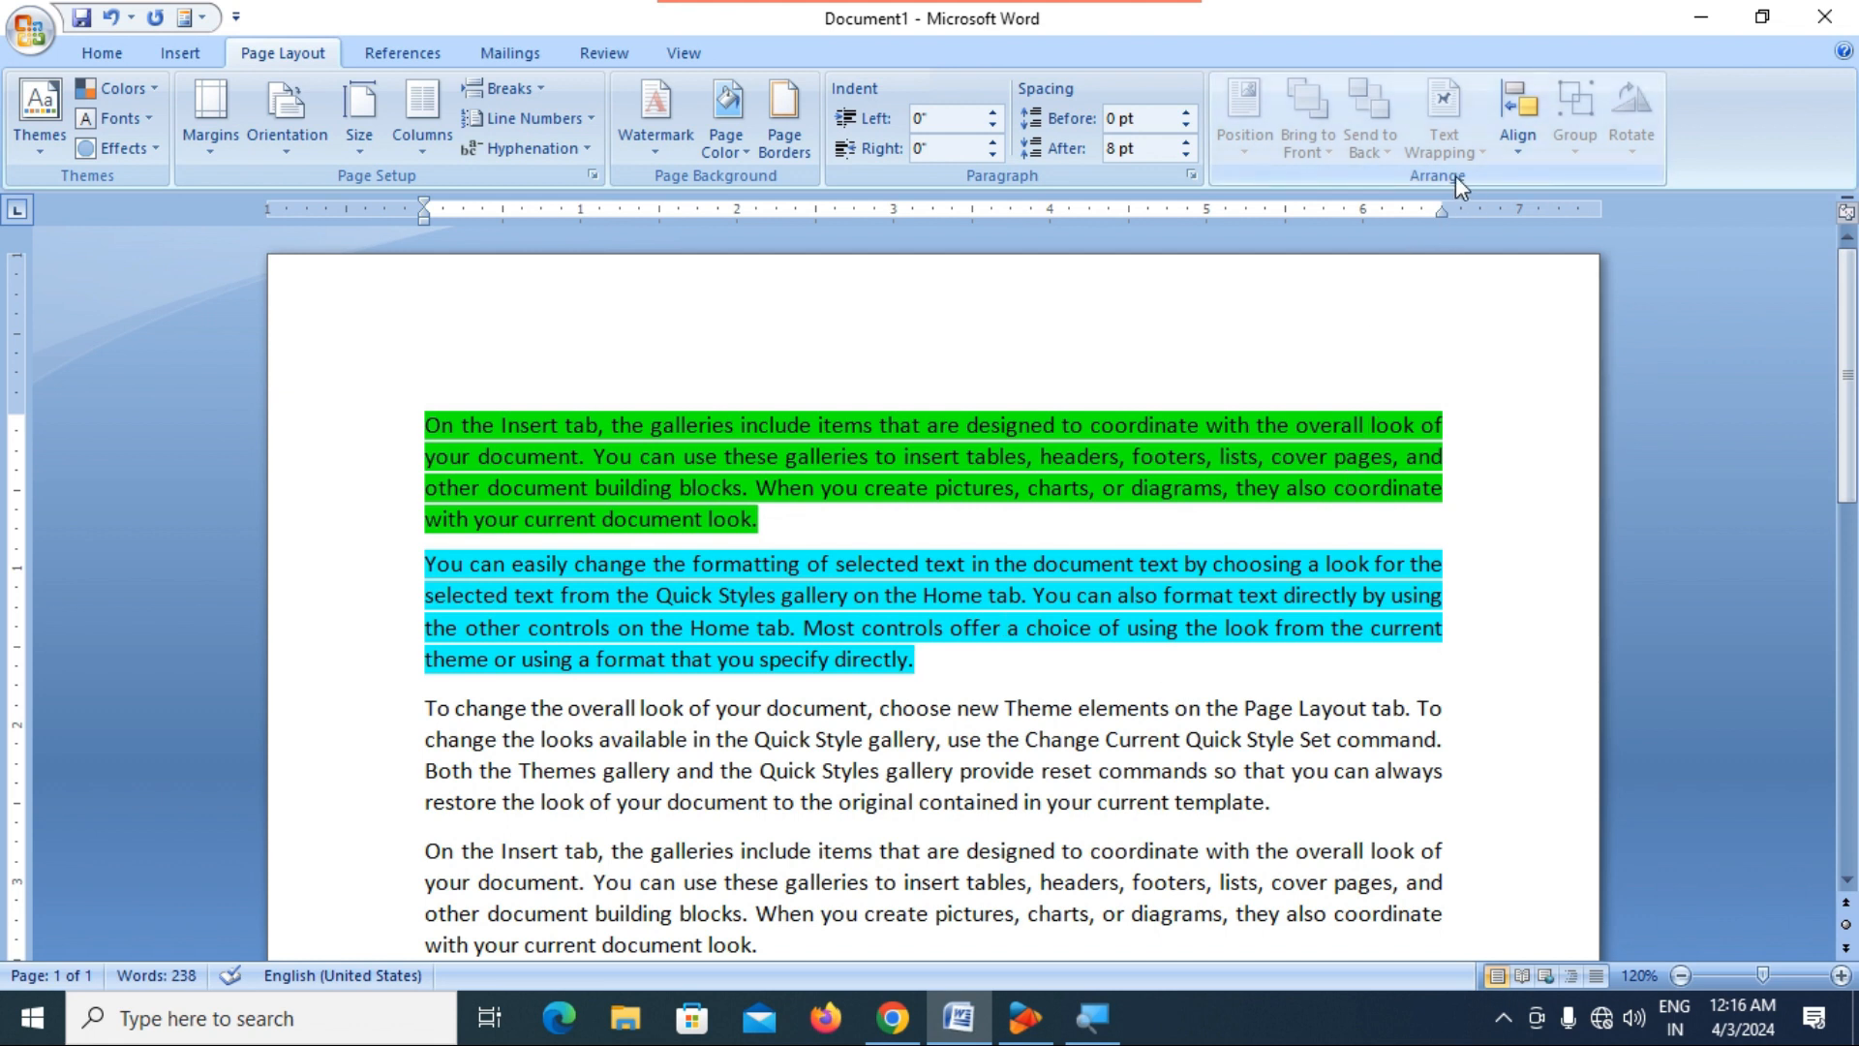
left_click(173, 56)
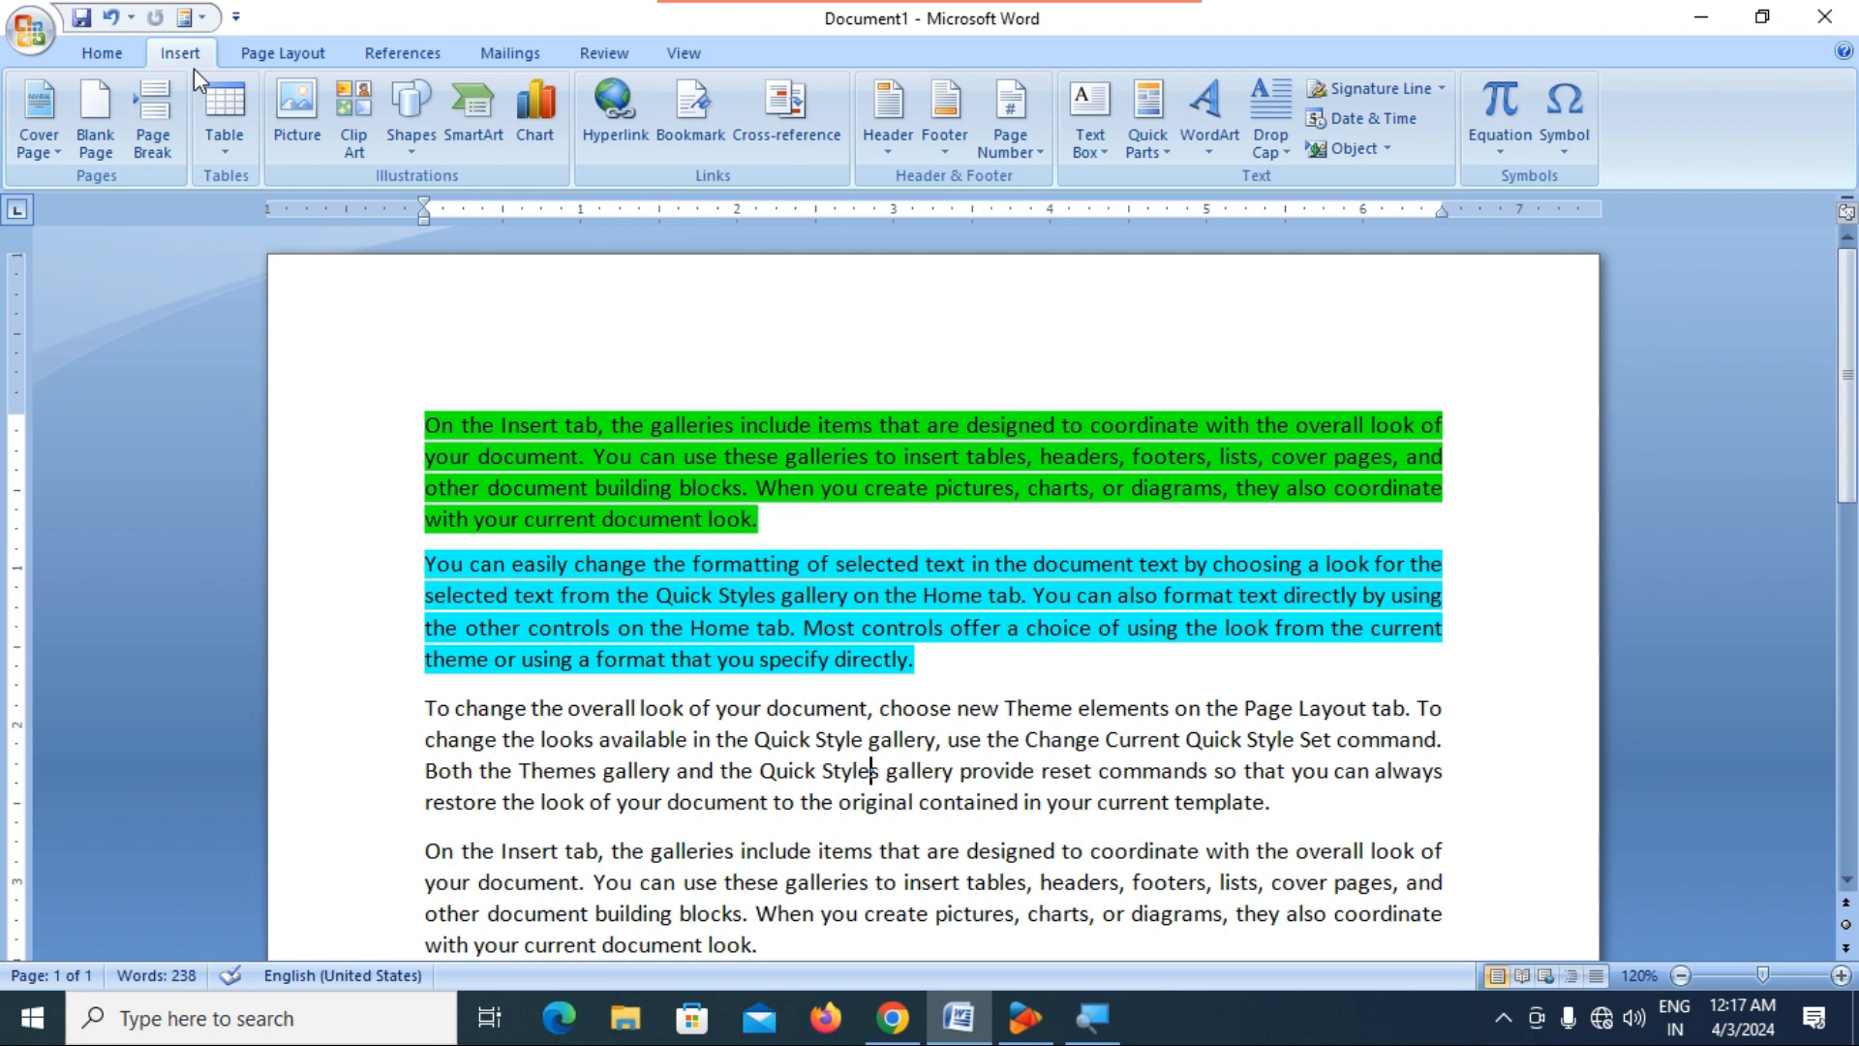
left_click(321, 49)
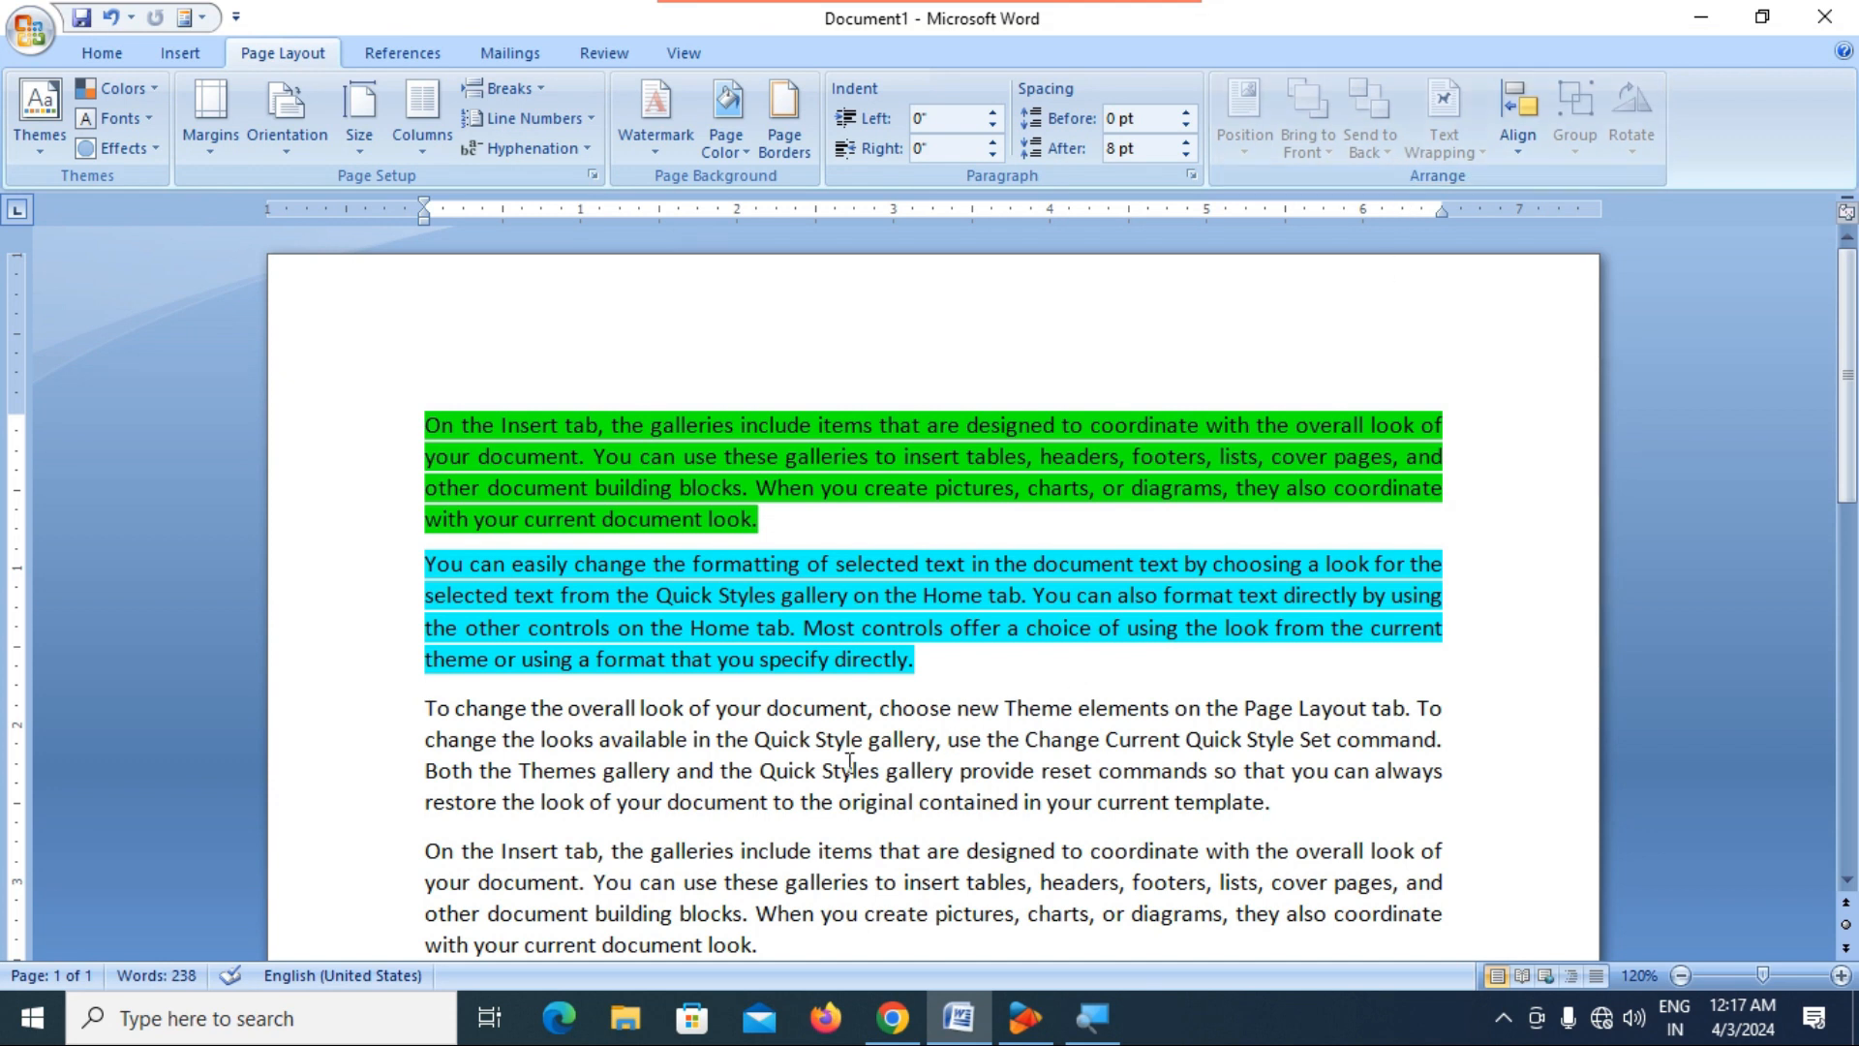
Select all four paragraphs and delete them to leave the page blank.
scroll(694, 798, "down", 1)
scroll(693, 794, "down", 2)
scroll(694, 789, "up", 3)
scroll(800, 945, "down", 1)
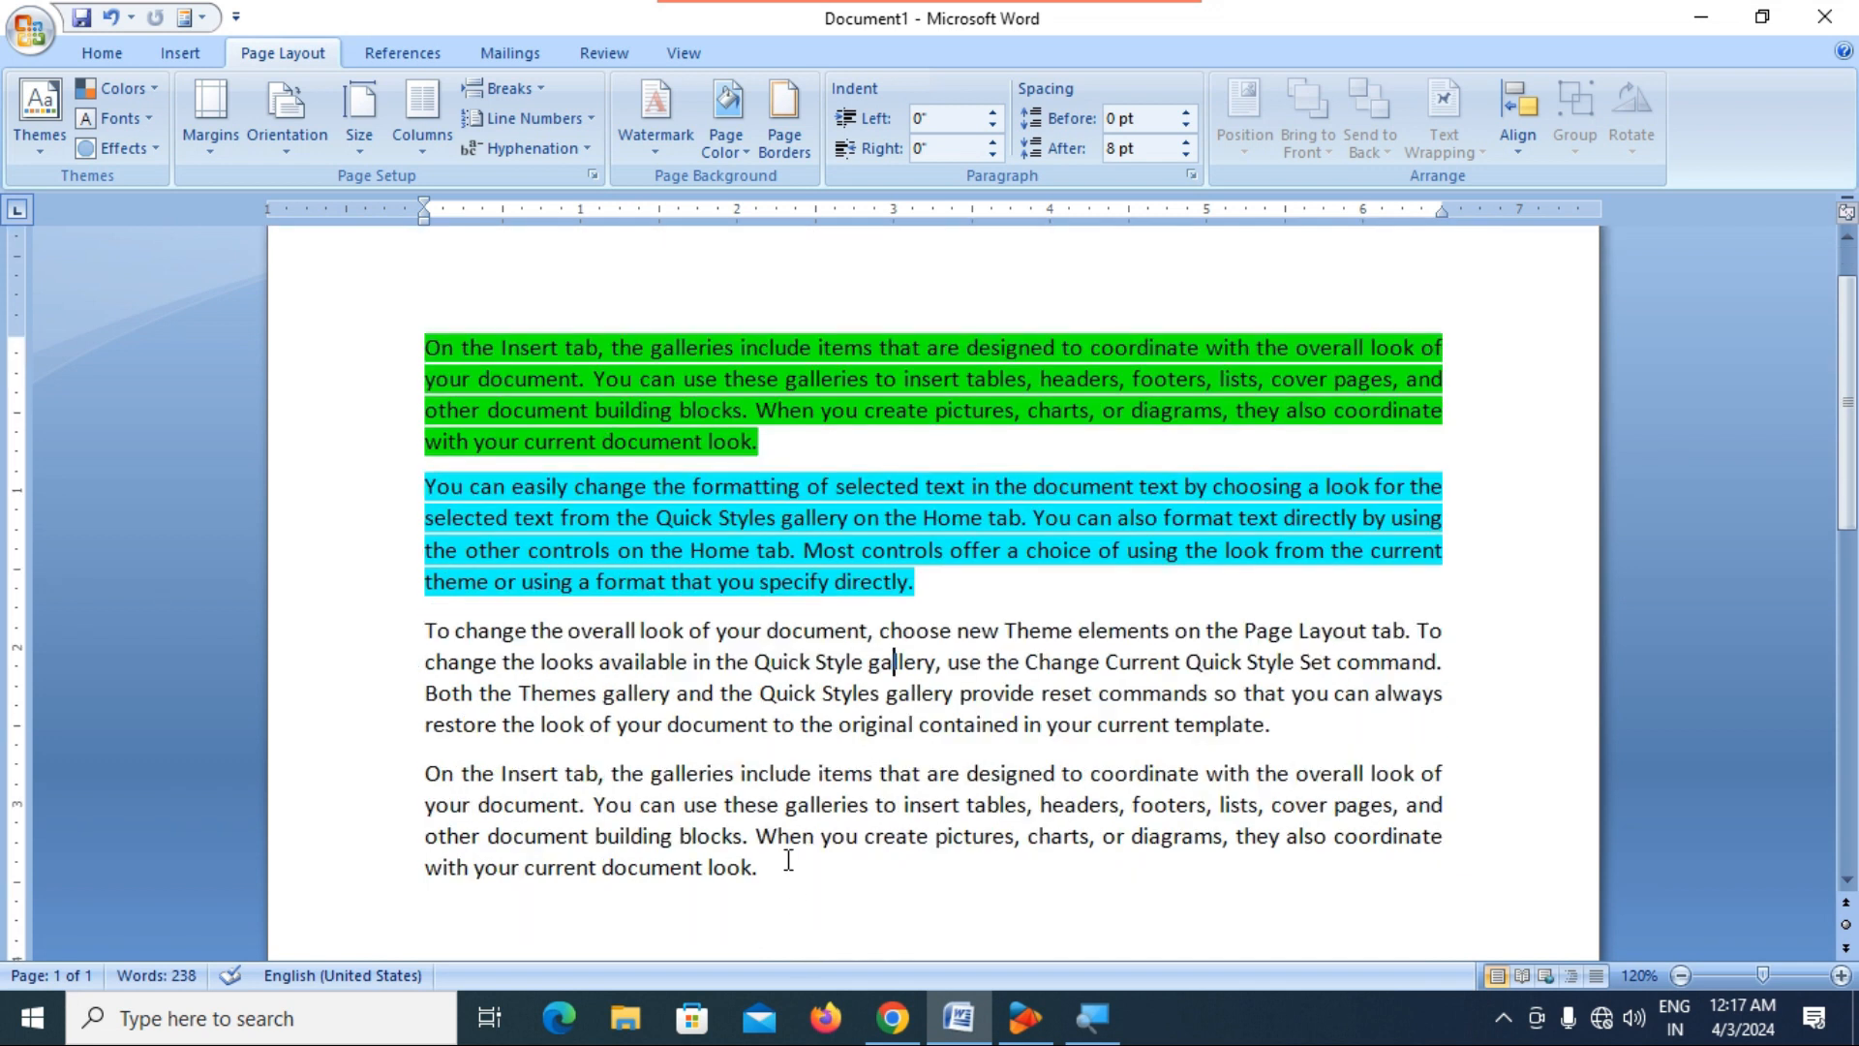
left_click_drag(781, 879, 368, 317)
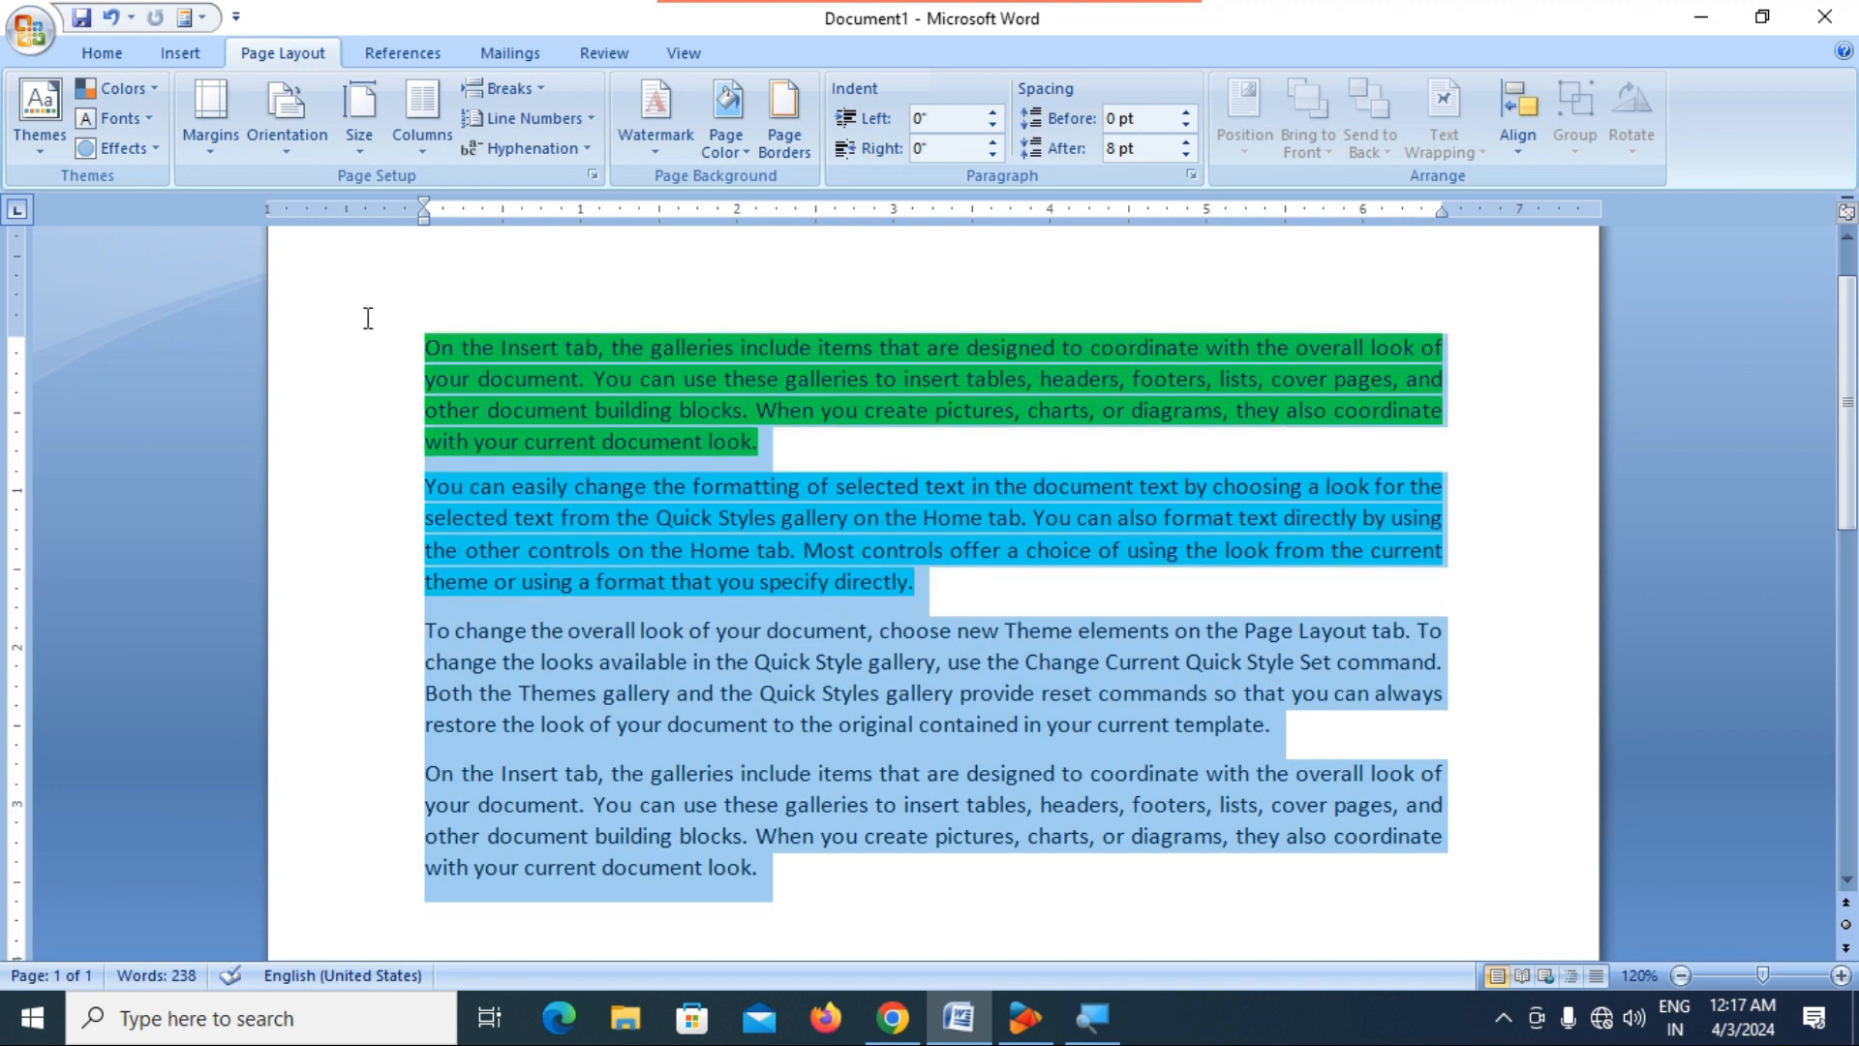
key("BackSpace")
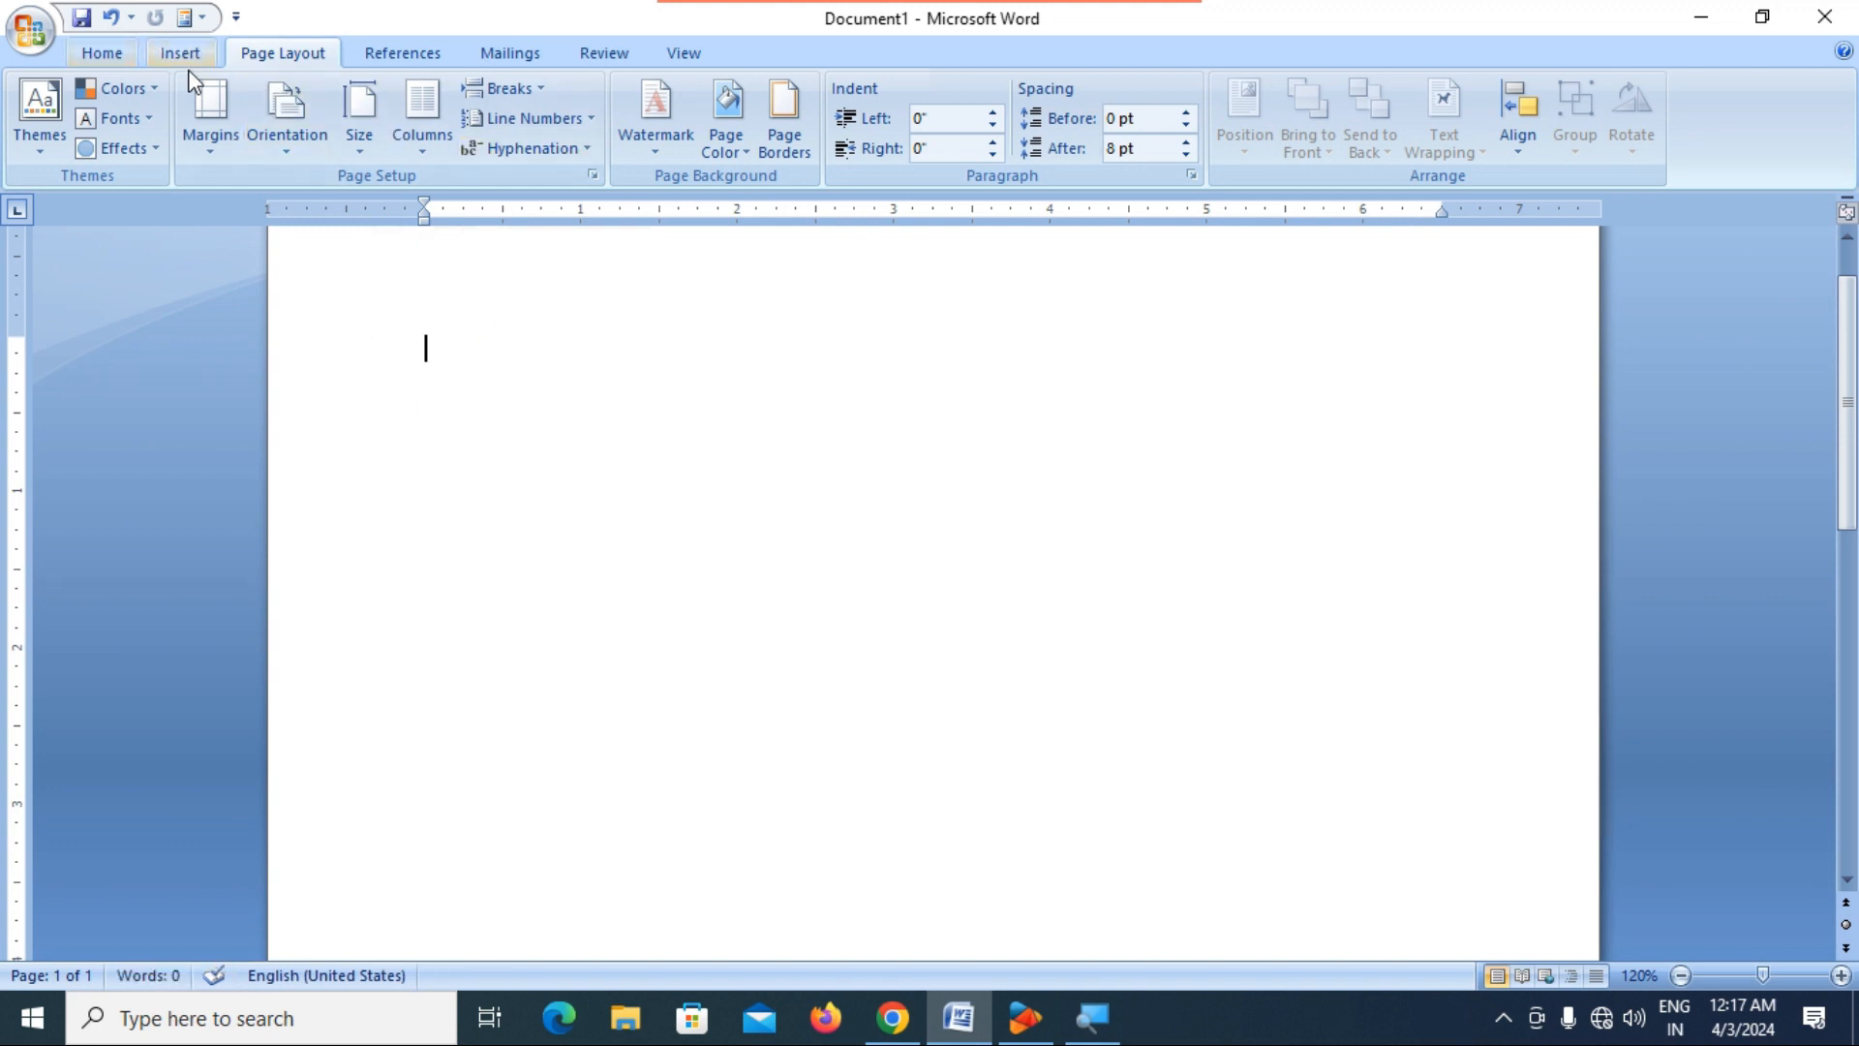
Draw an oval about 2.63" wide and 2.41" high near the start of the blank page.
left_click(174, 49)
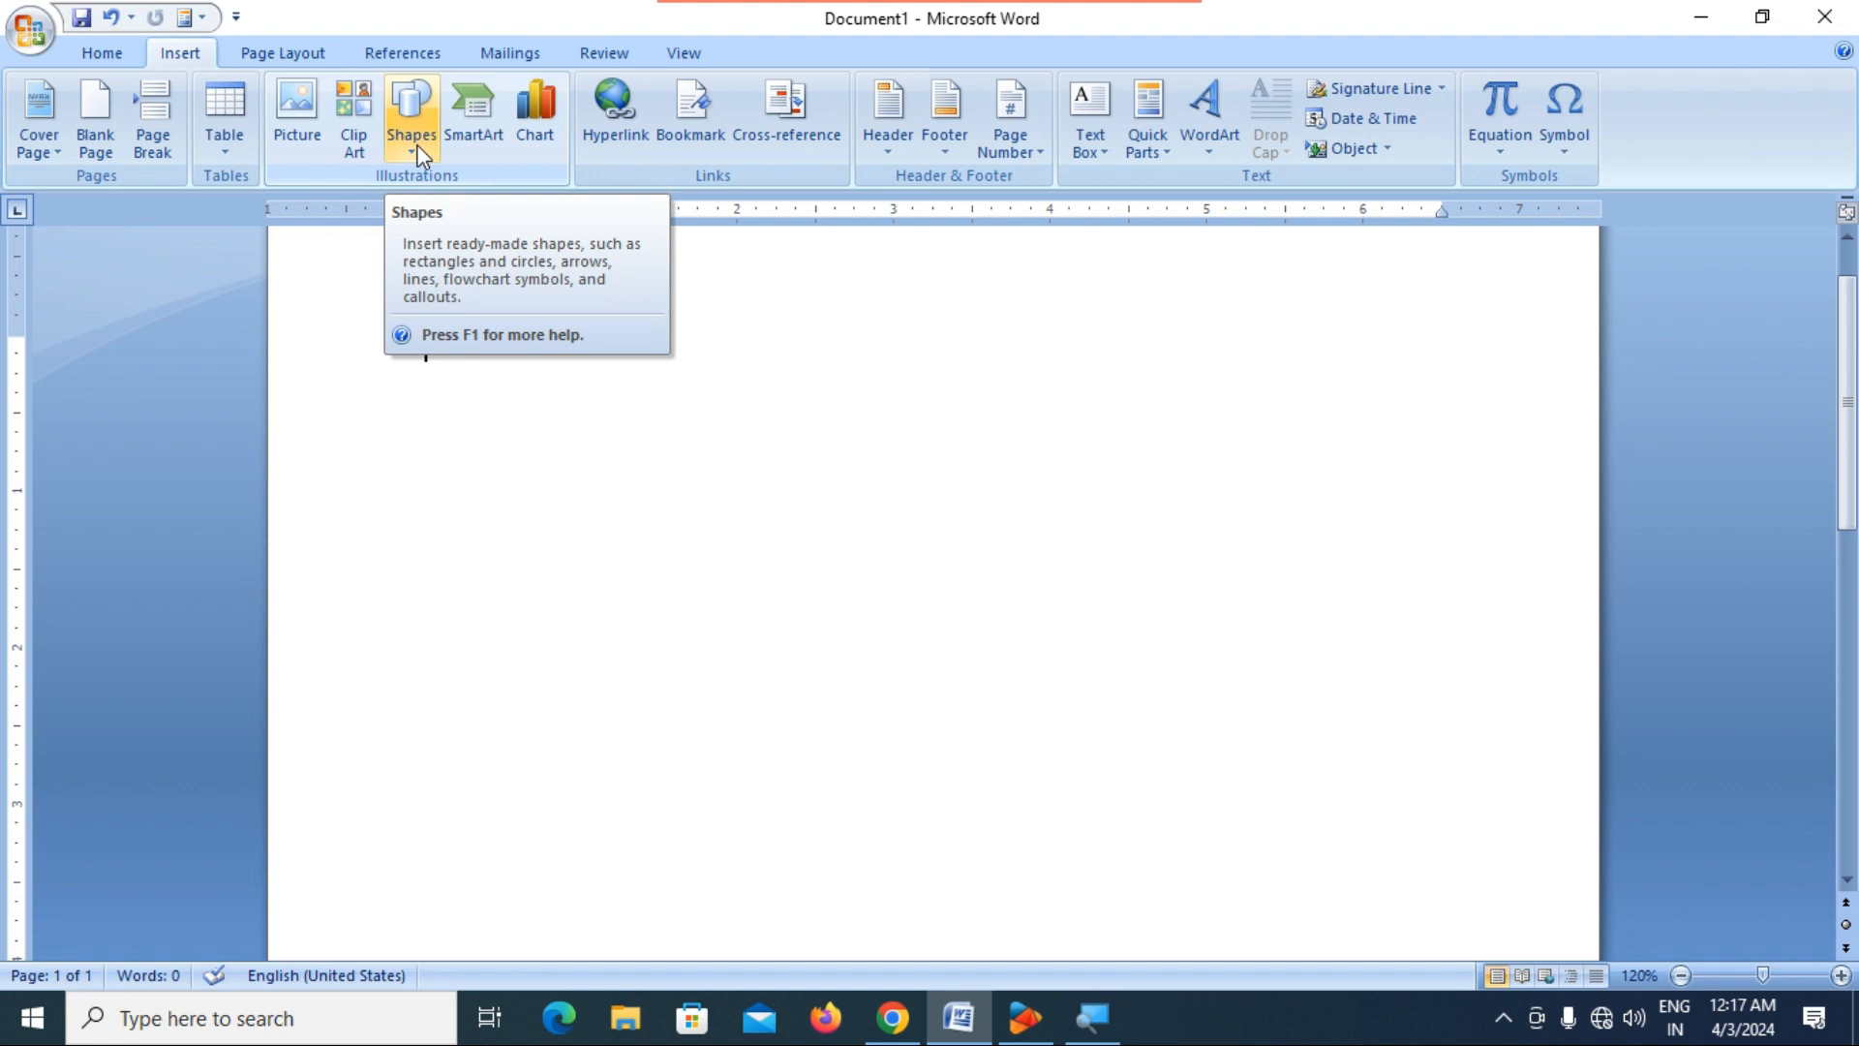
left_click(286, 54)
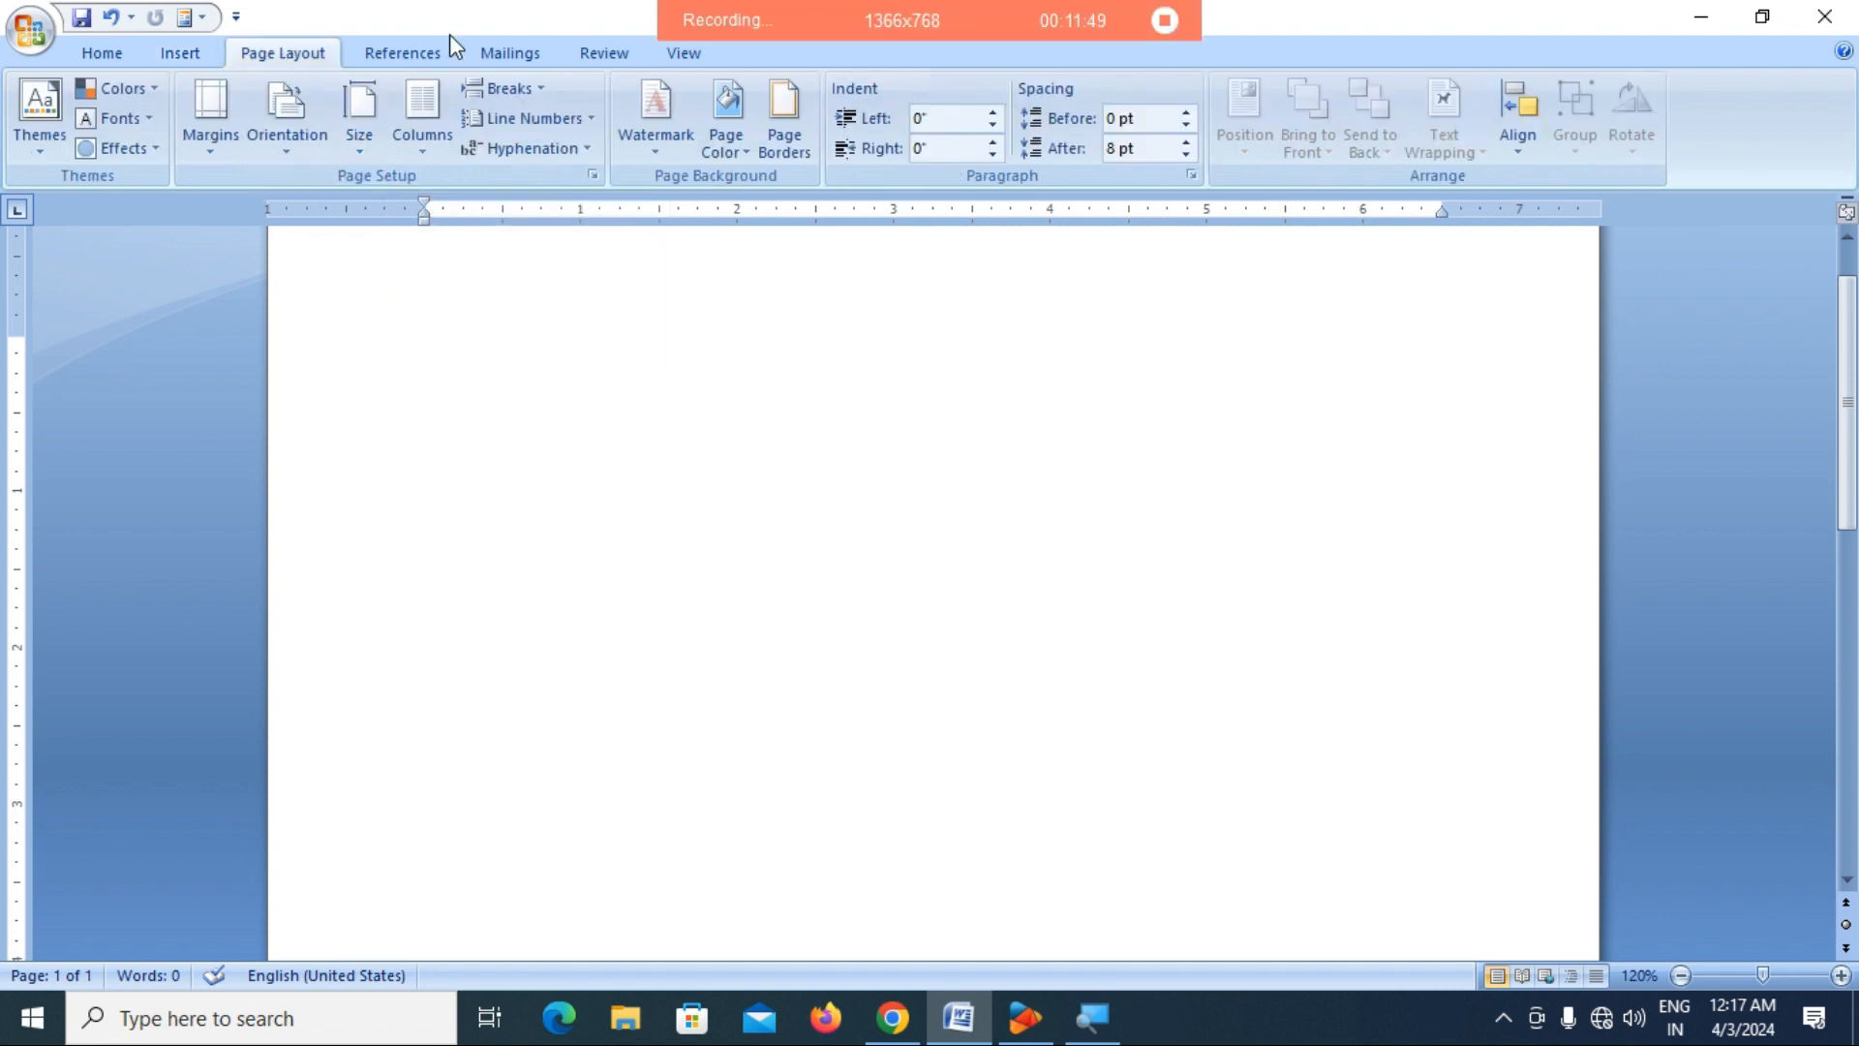
left_click(184, 55)
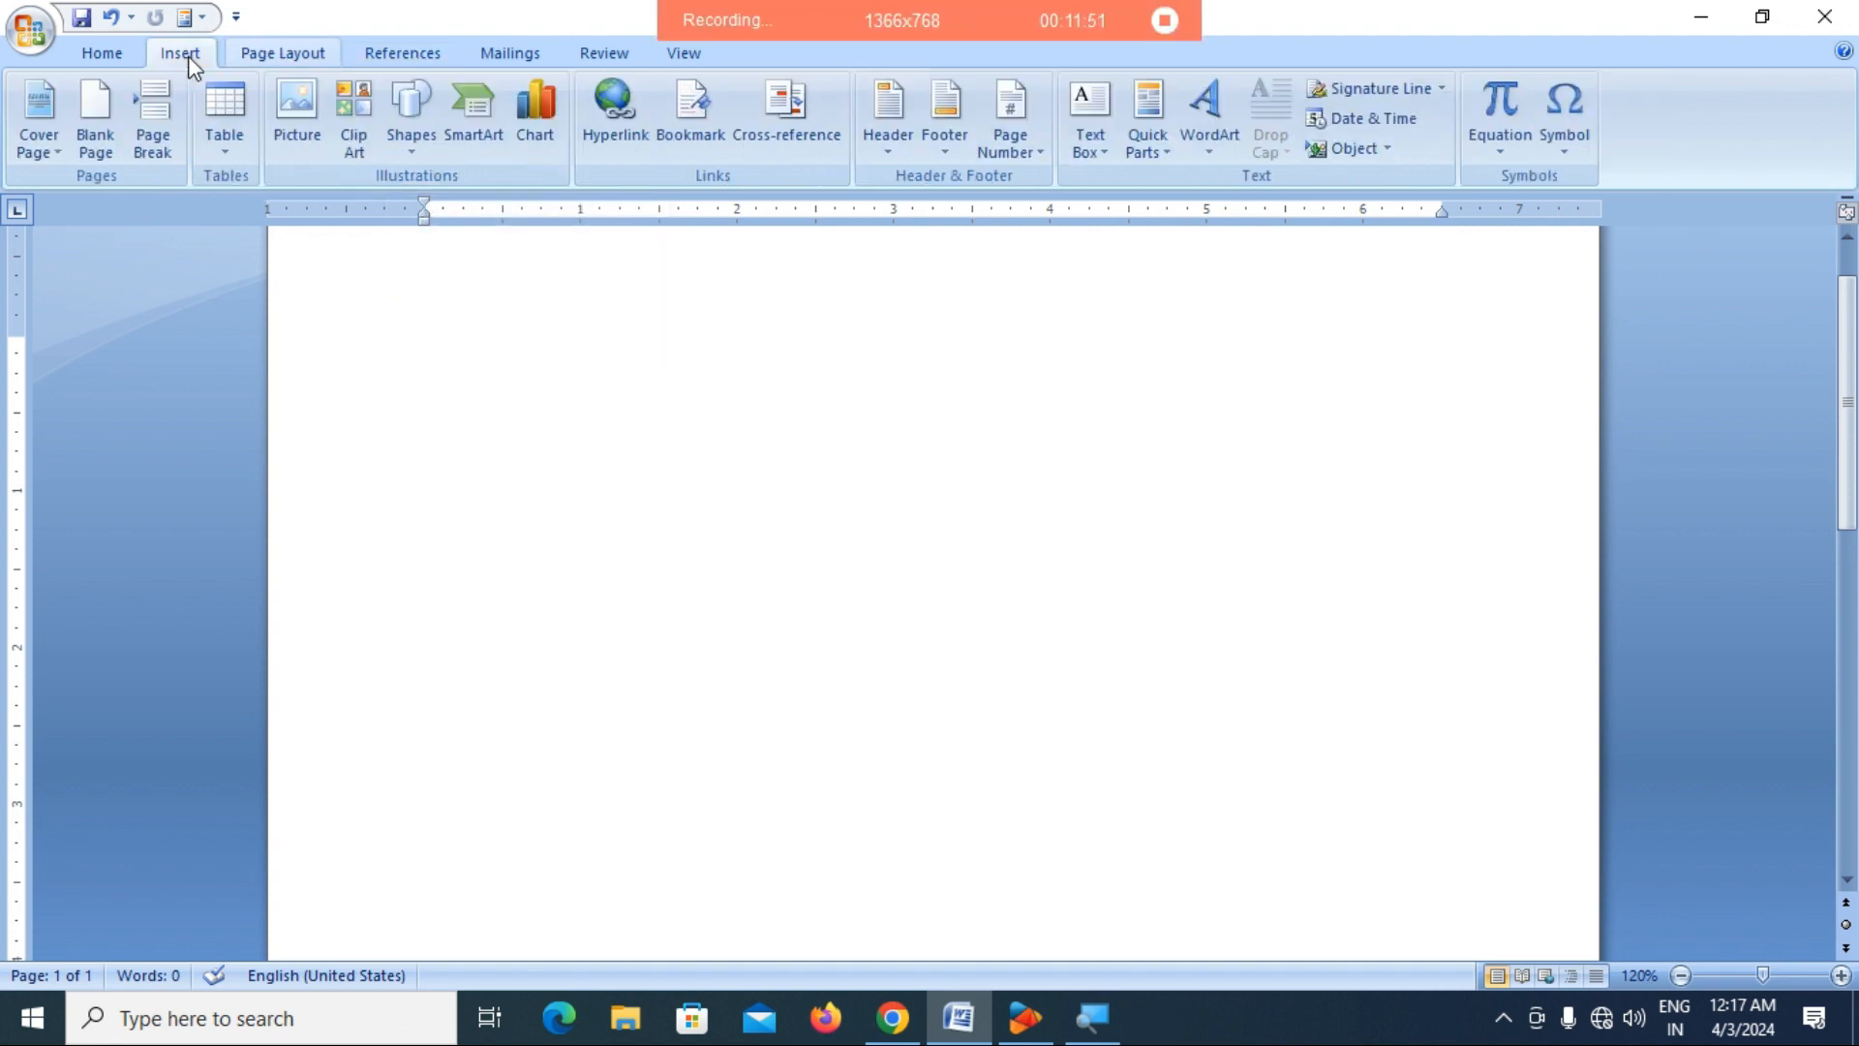
left_click(415, 143)
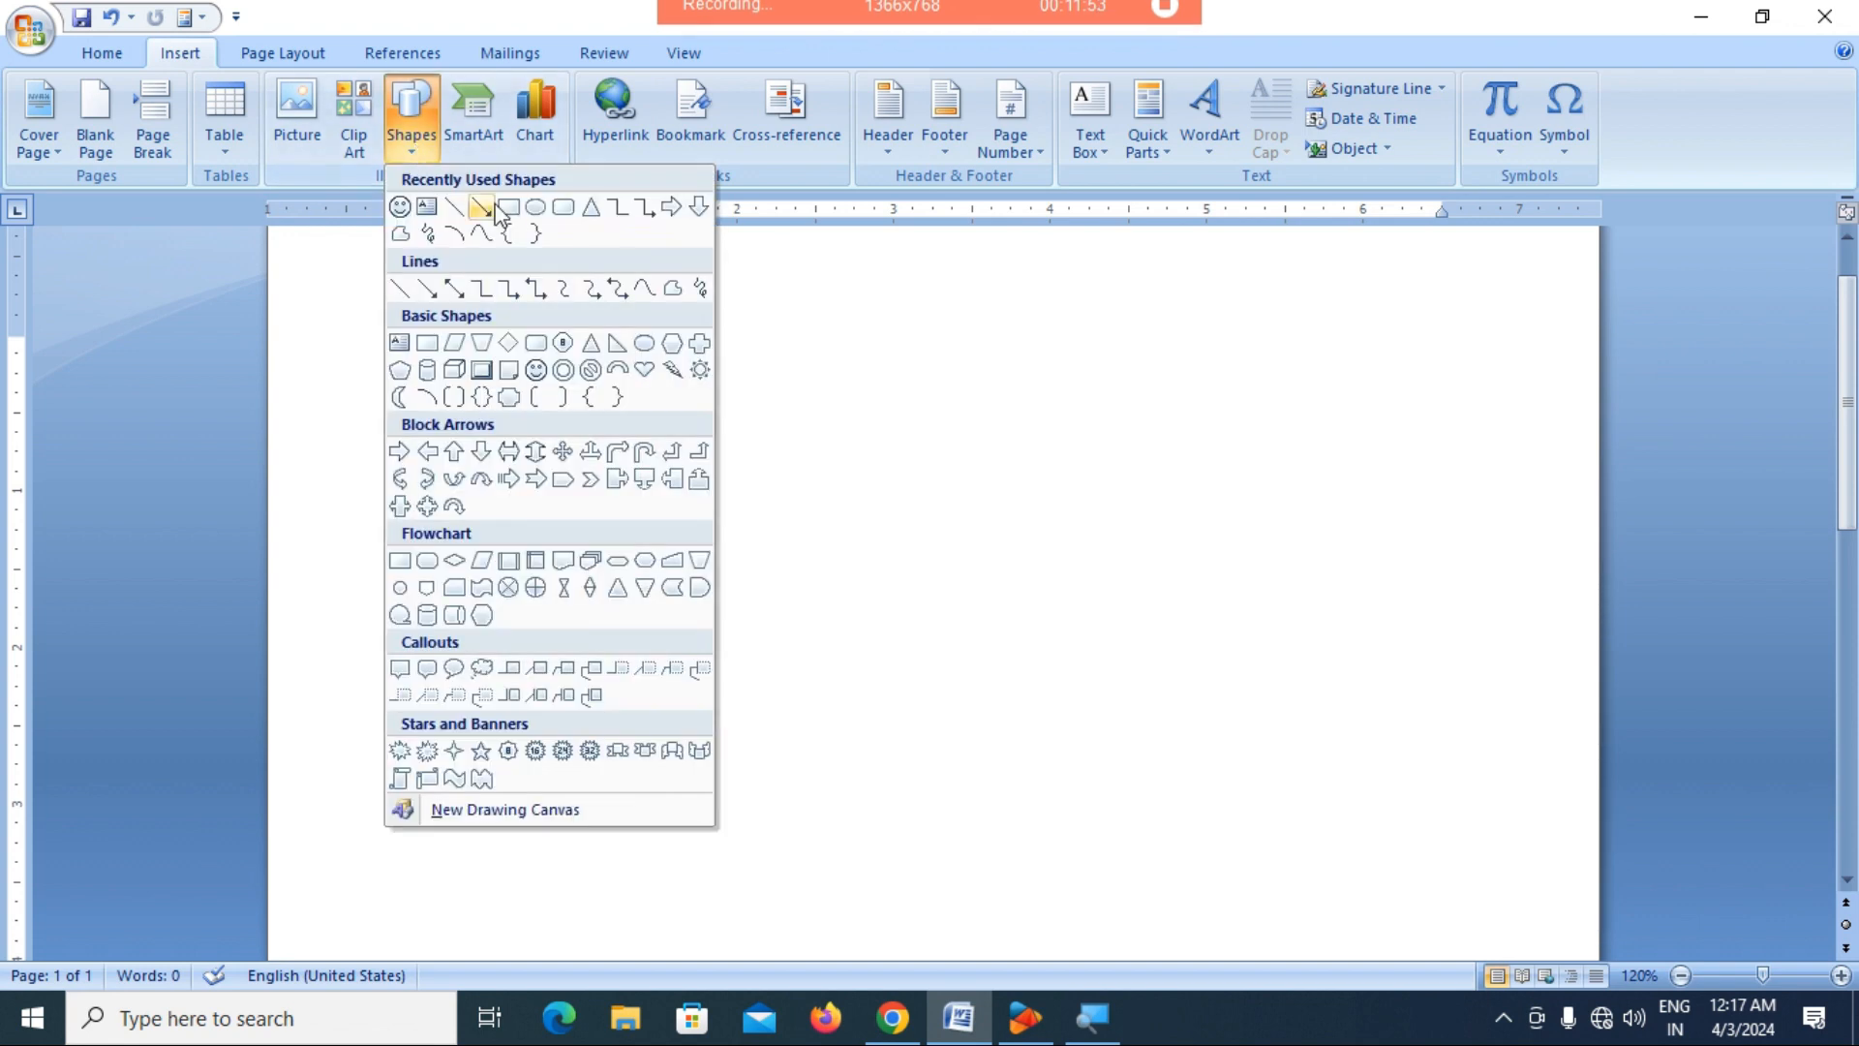
left_click(540, 207)
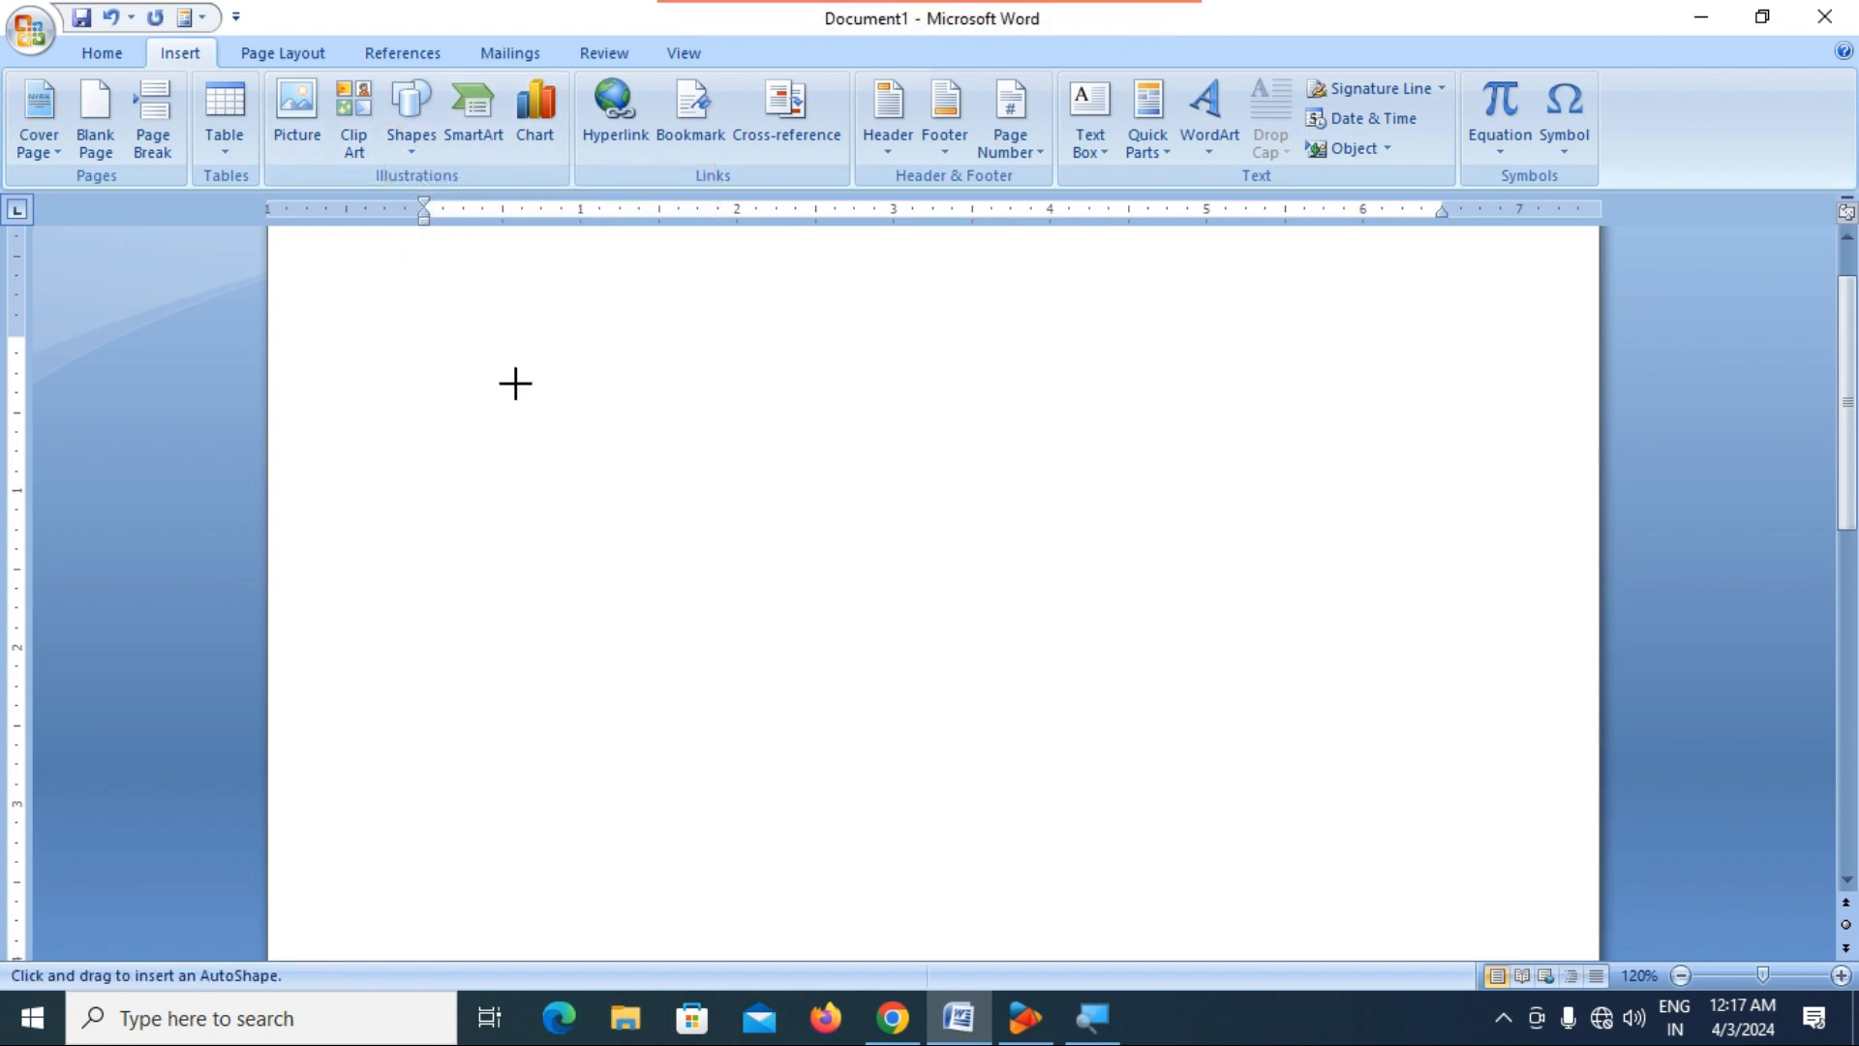
left_click_drag(442, 351, 853, 728)
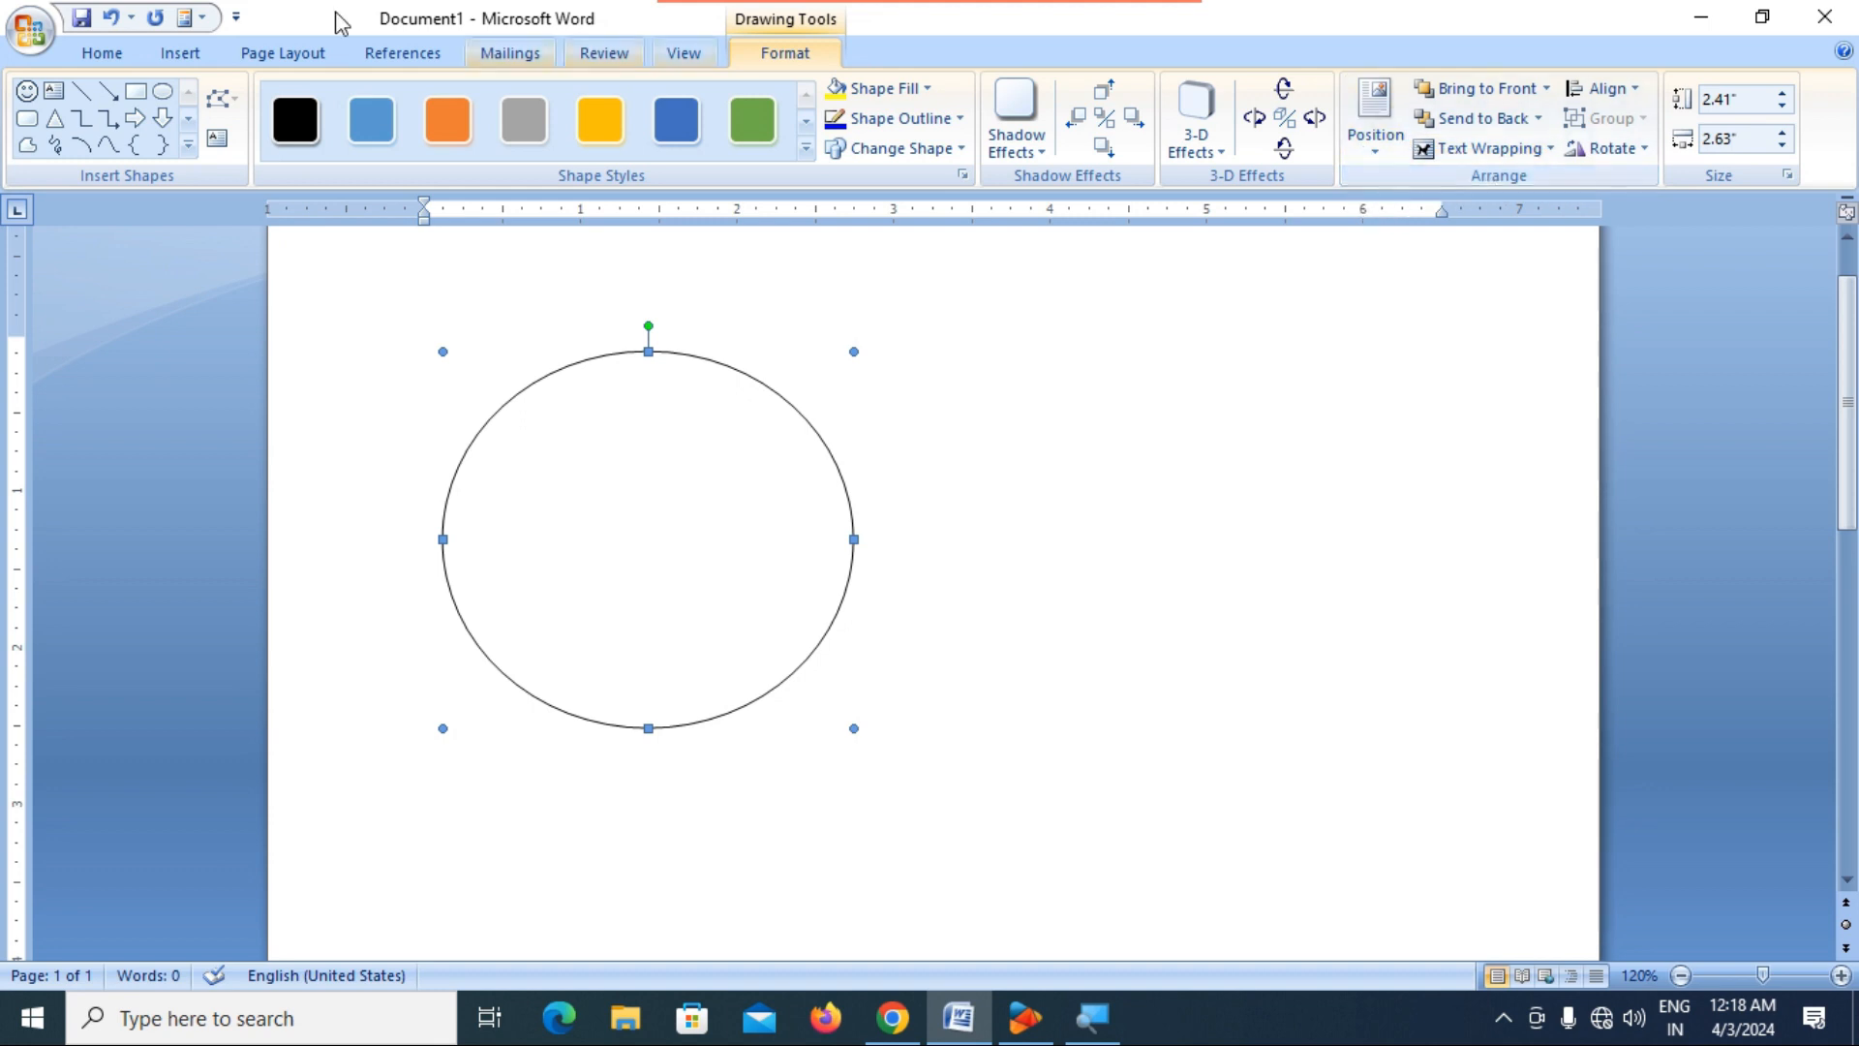
Open the gallery of ready-made shapes for adding another shape to the page with the oval.
left_click(270, 54)
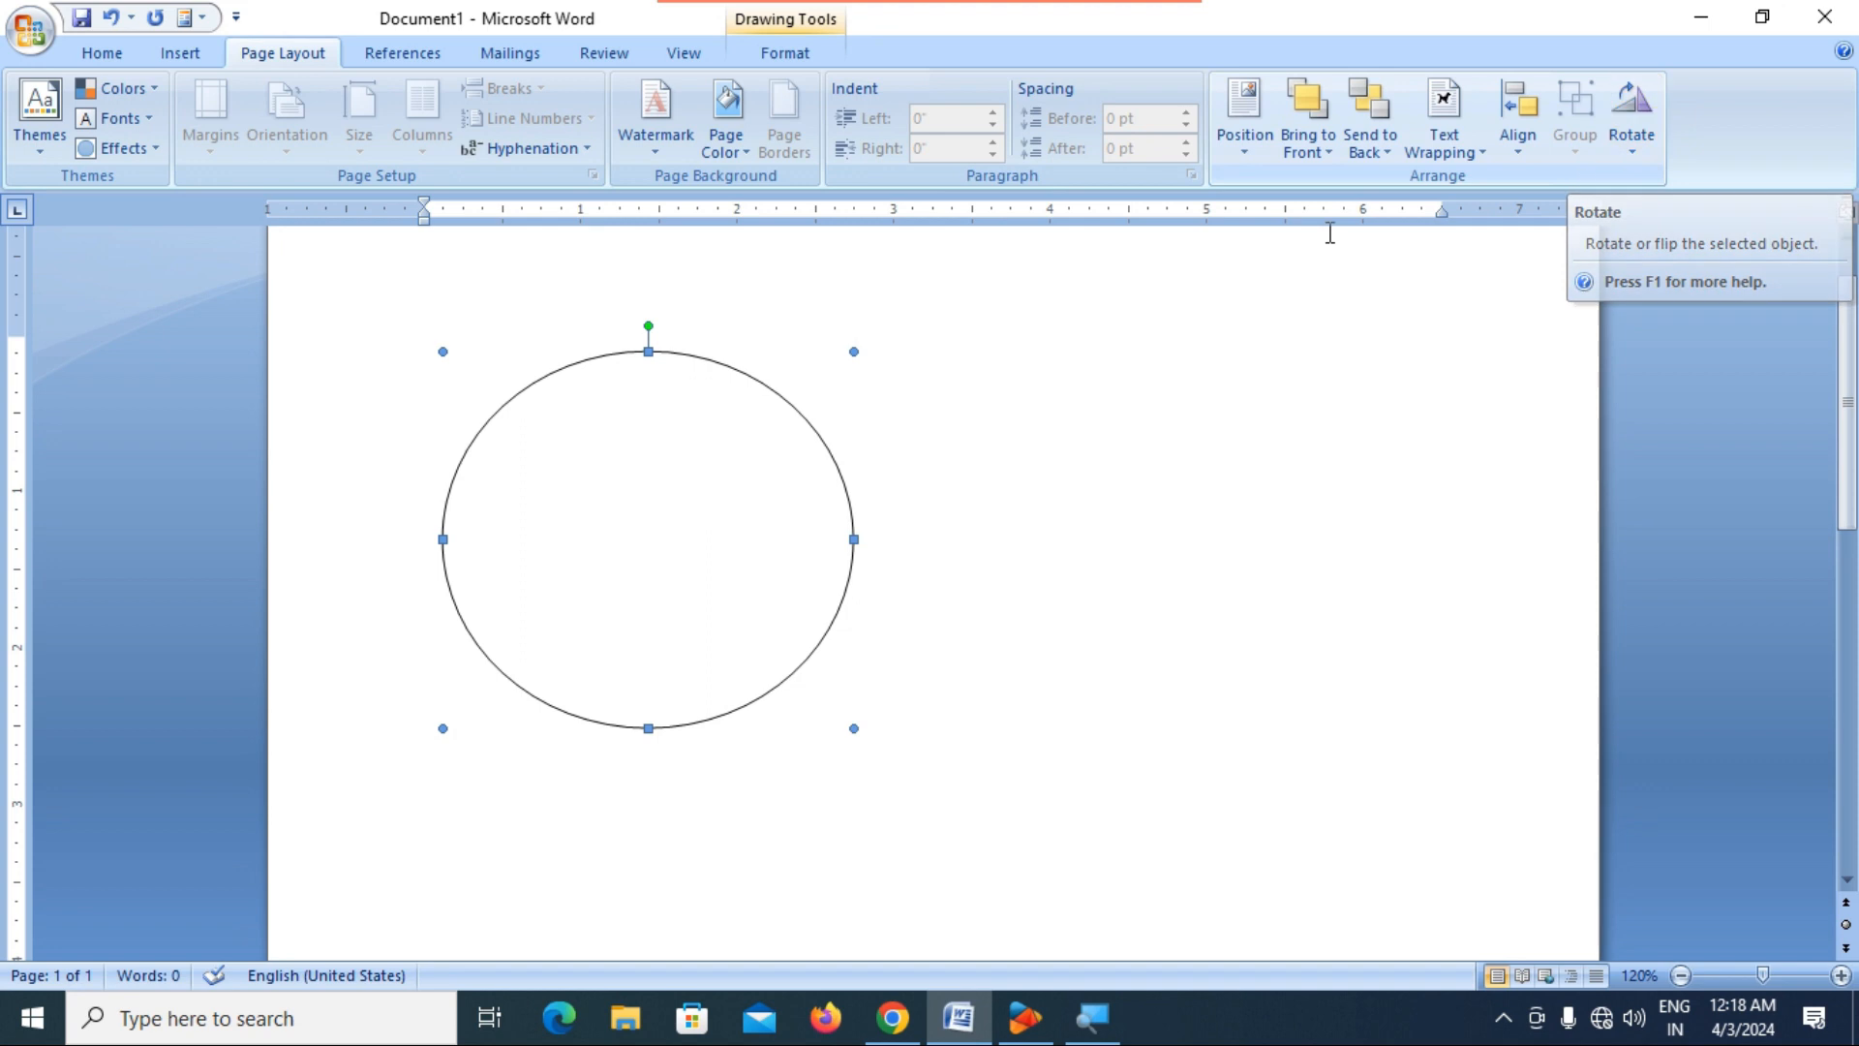
left_click(187, 60)
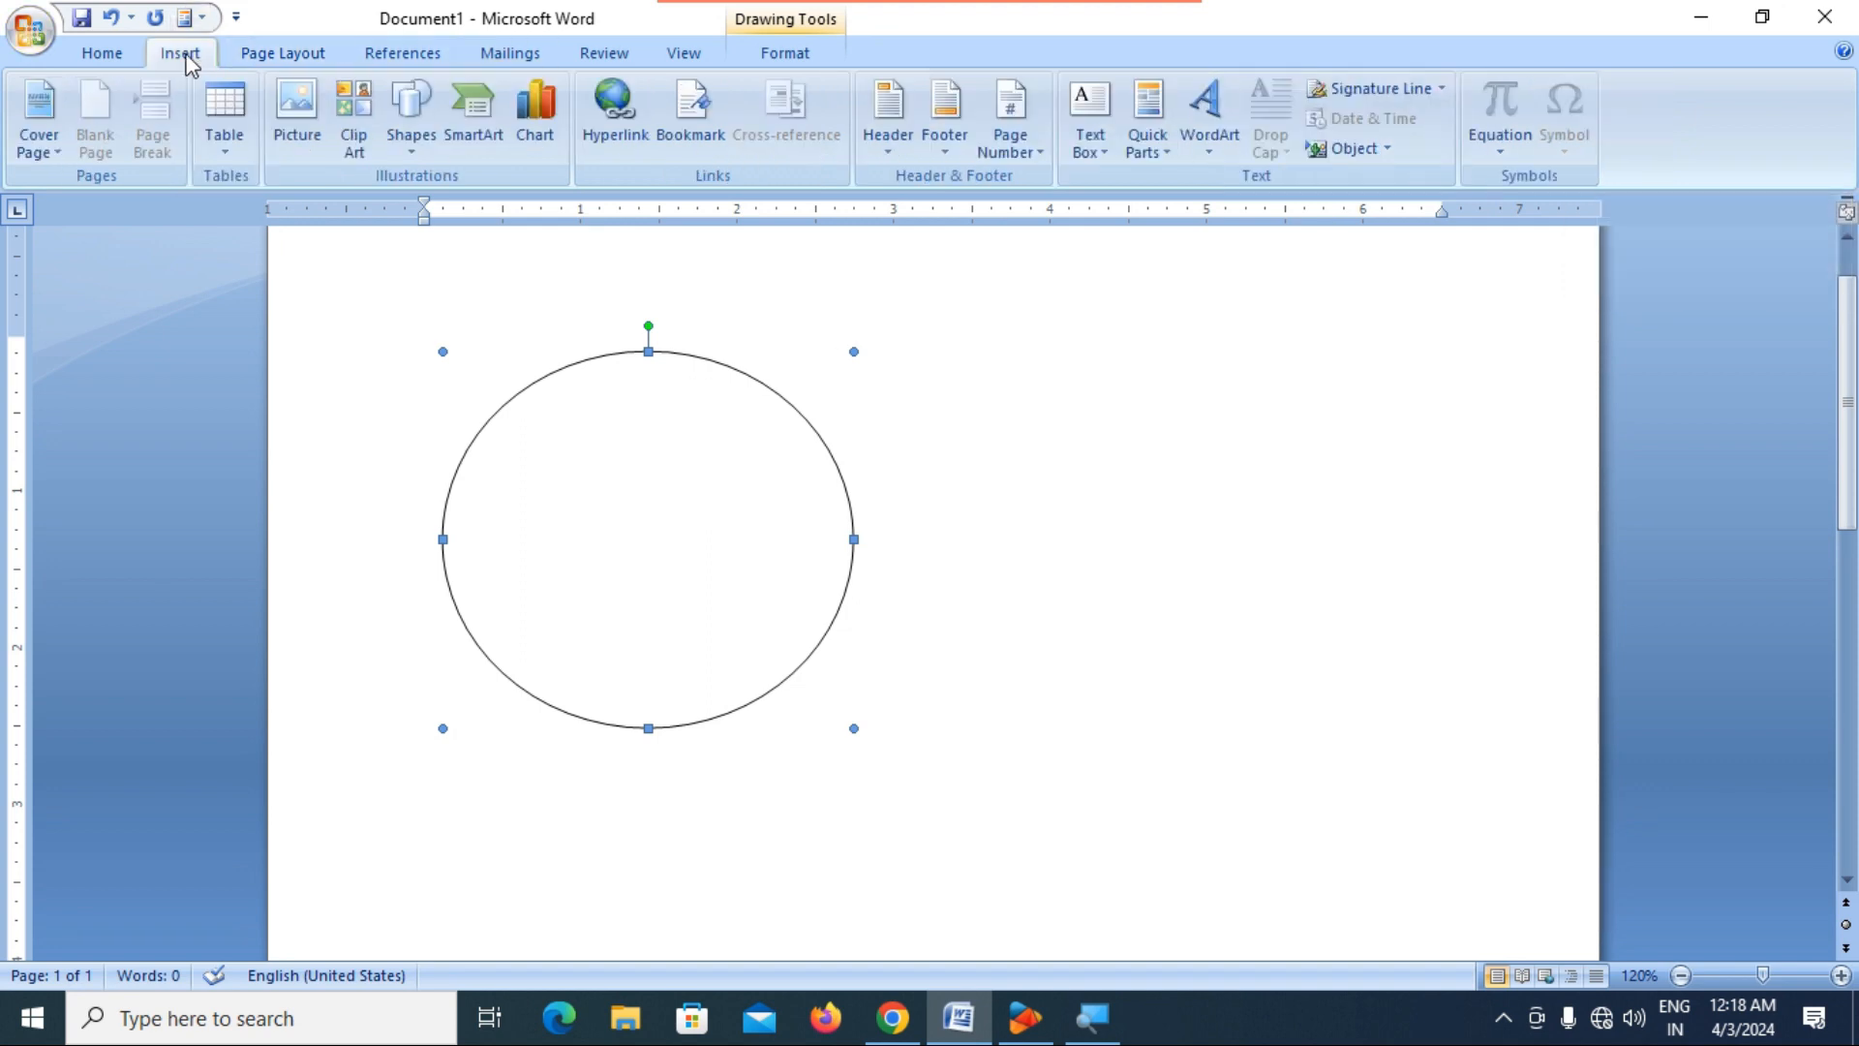
left_click(426, 145)
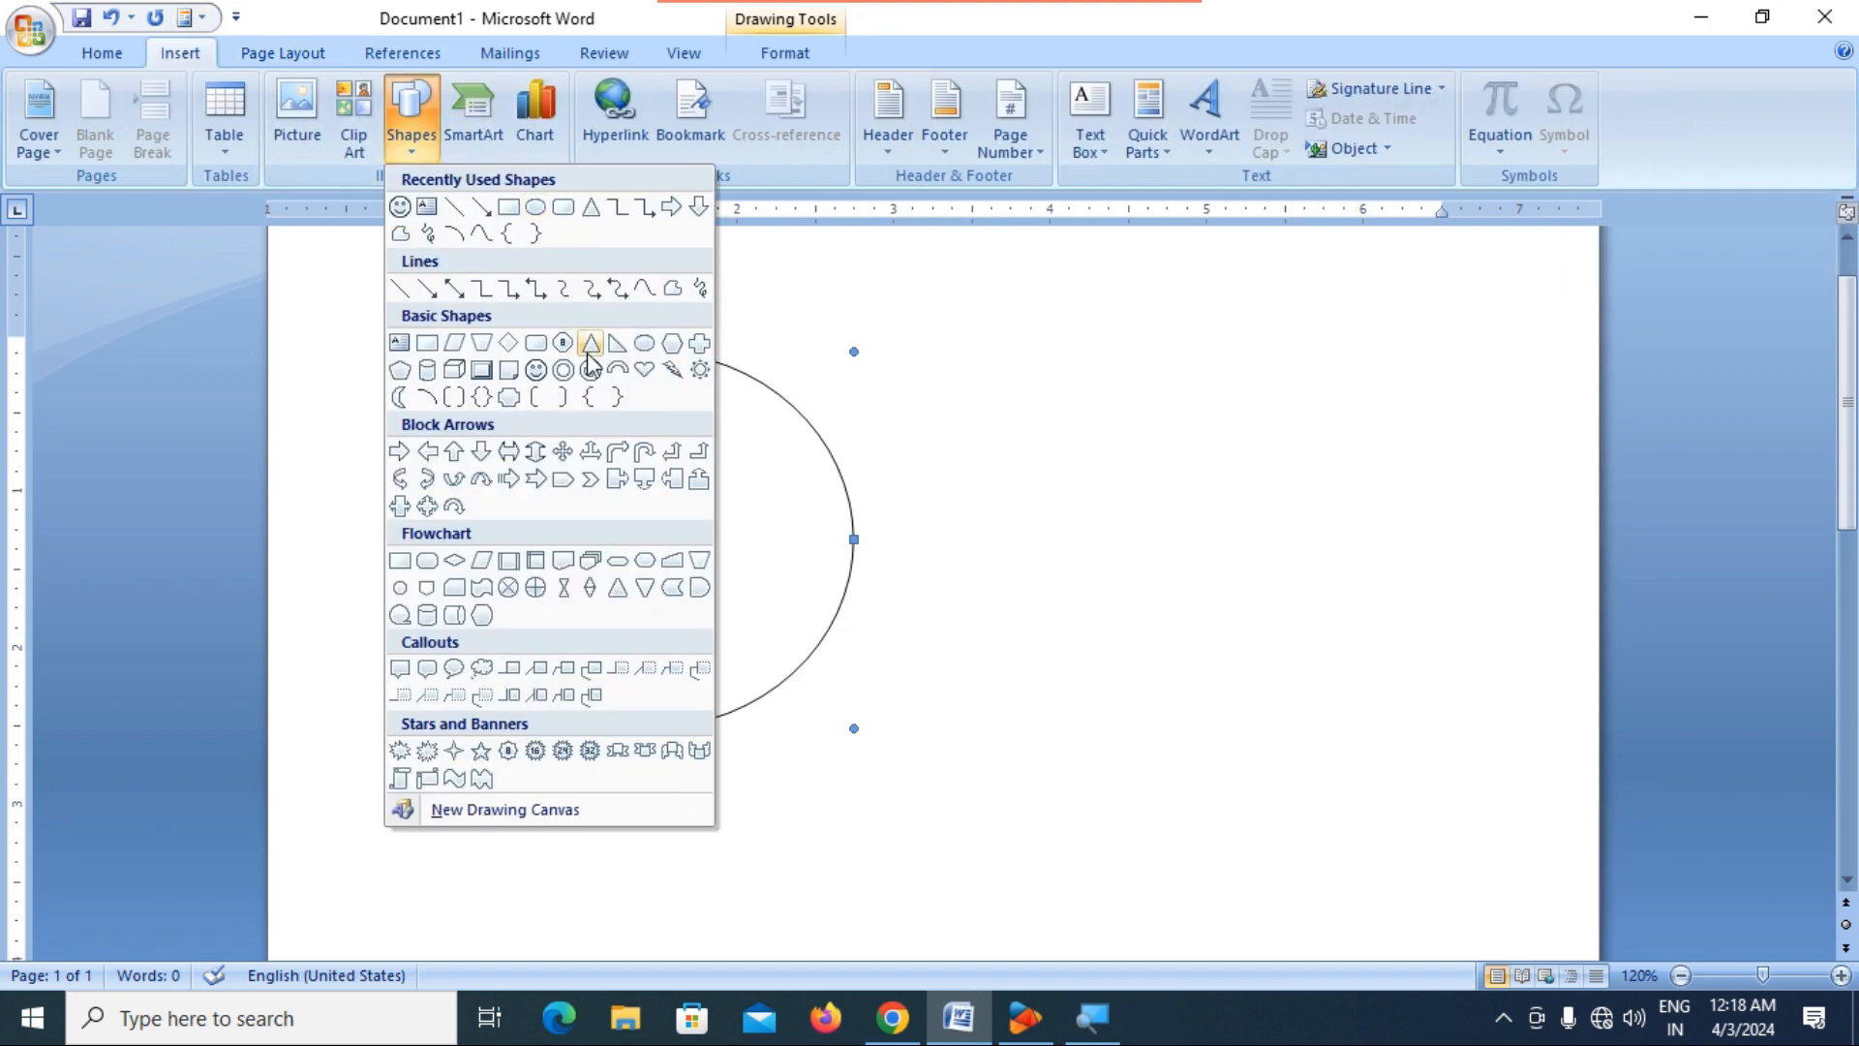